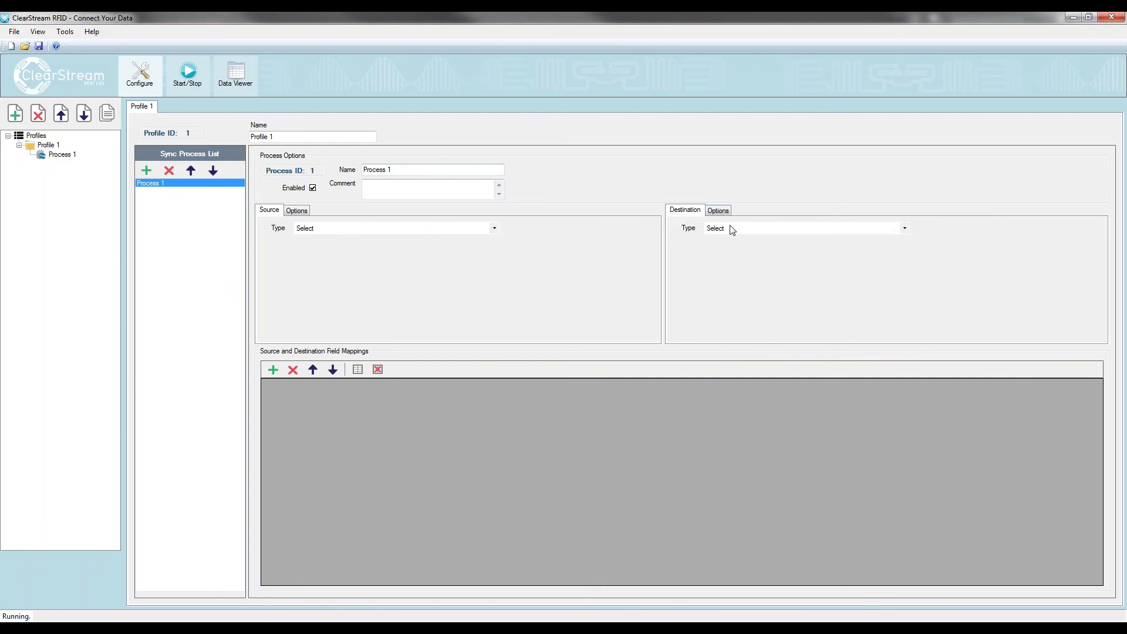
Set Process 1's destination to ODBC, using the ClearStream RFID Sample - System data source and the RFID Tag List table.
left_click(905, 228)
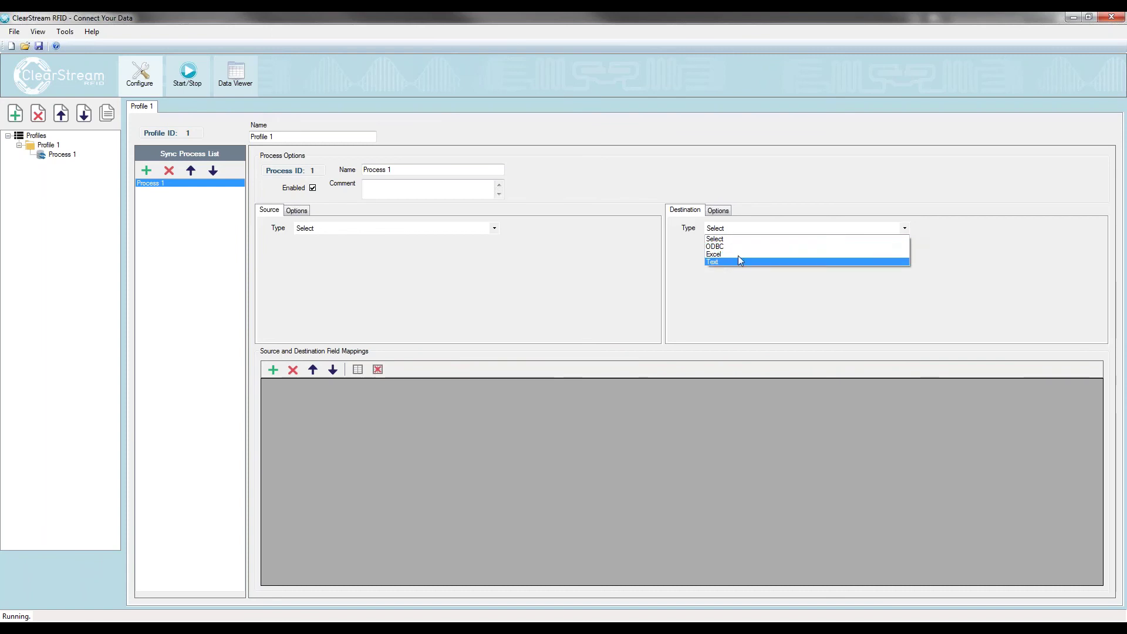
left_click(719, 253)
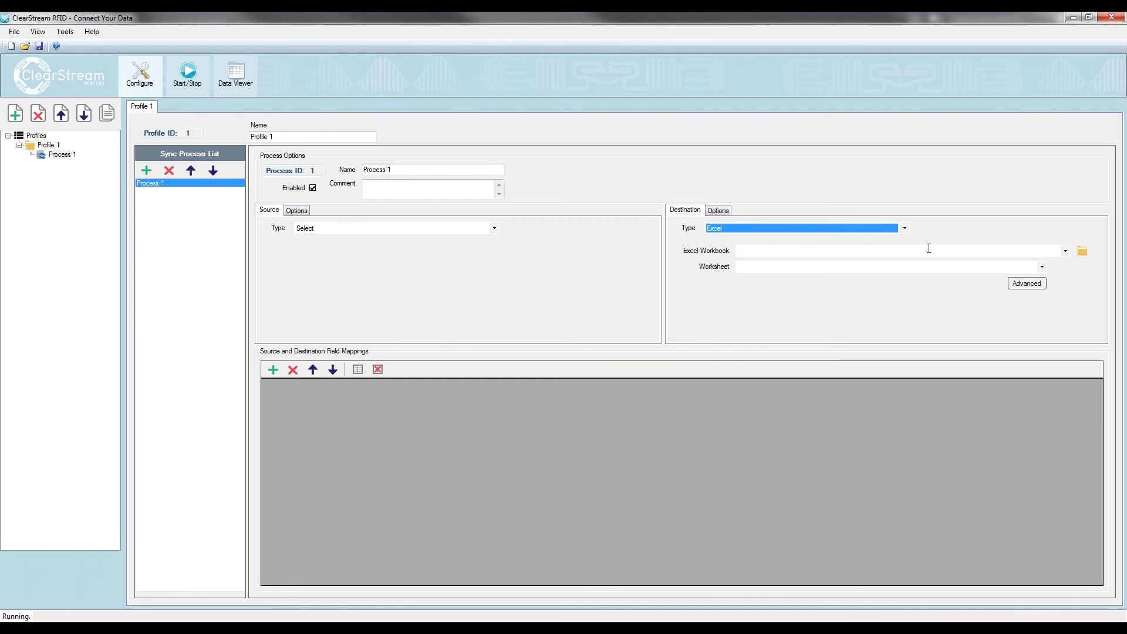
left_click(906, 229)
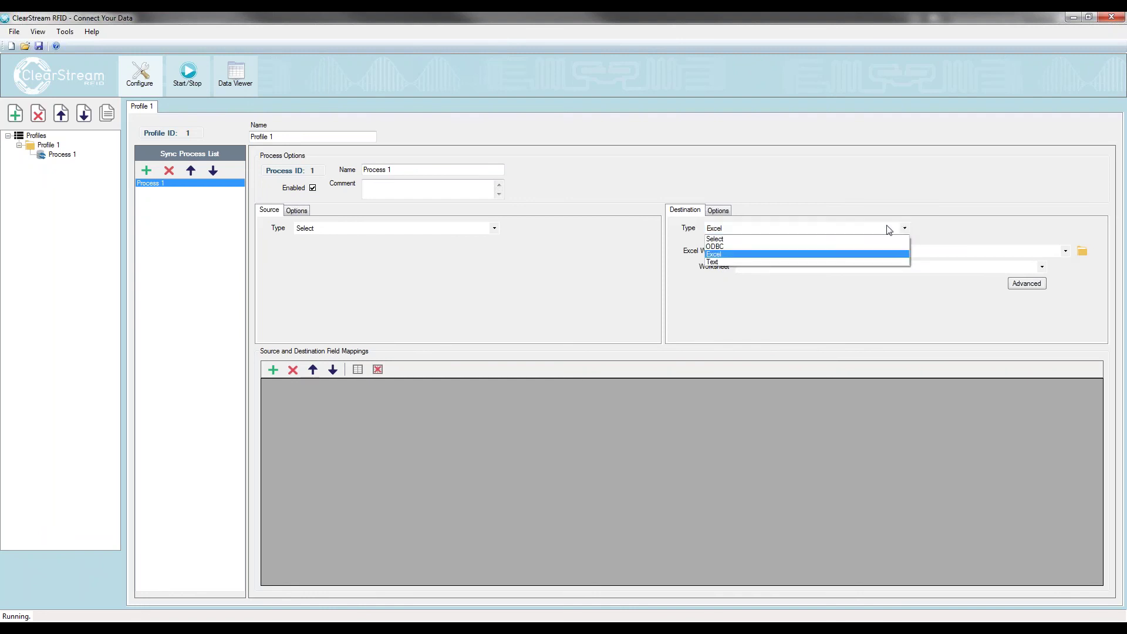
left_click(730, 247)
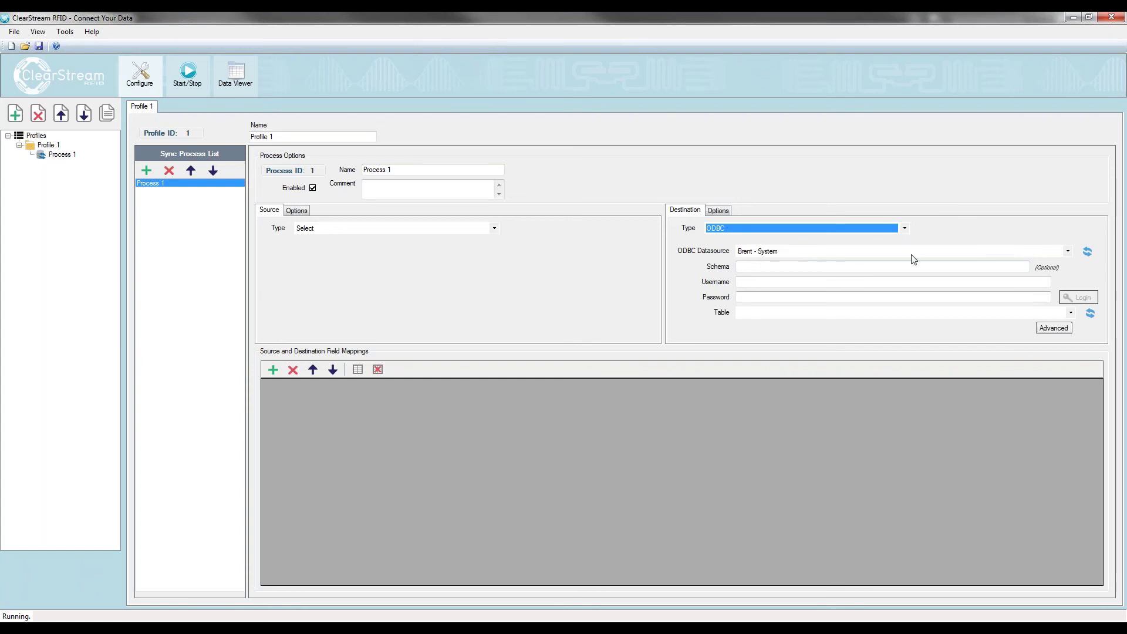
left_click(1065, 252)
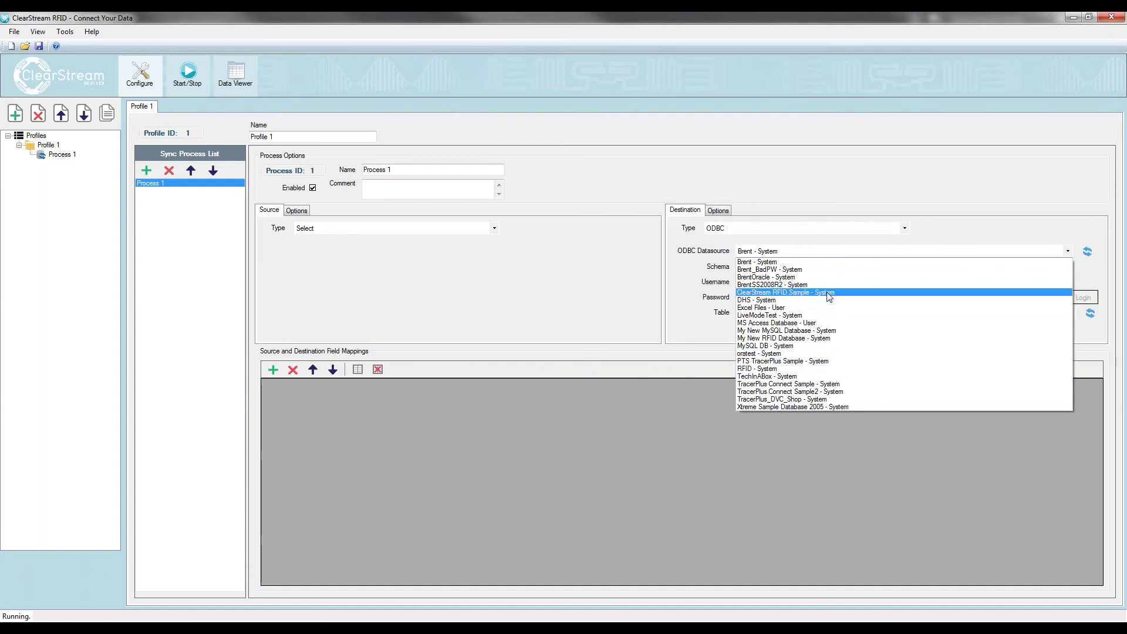
left_click(764, 293)
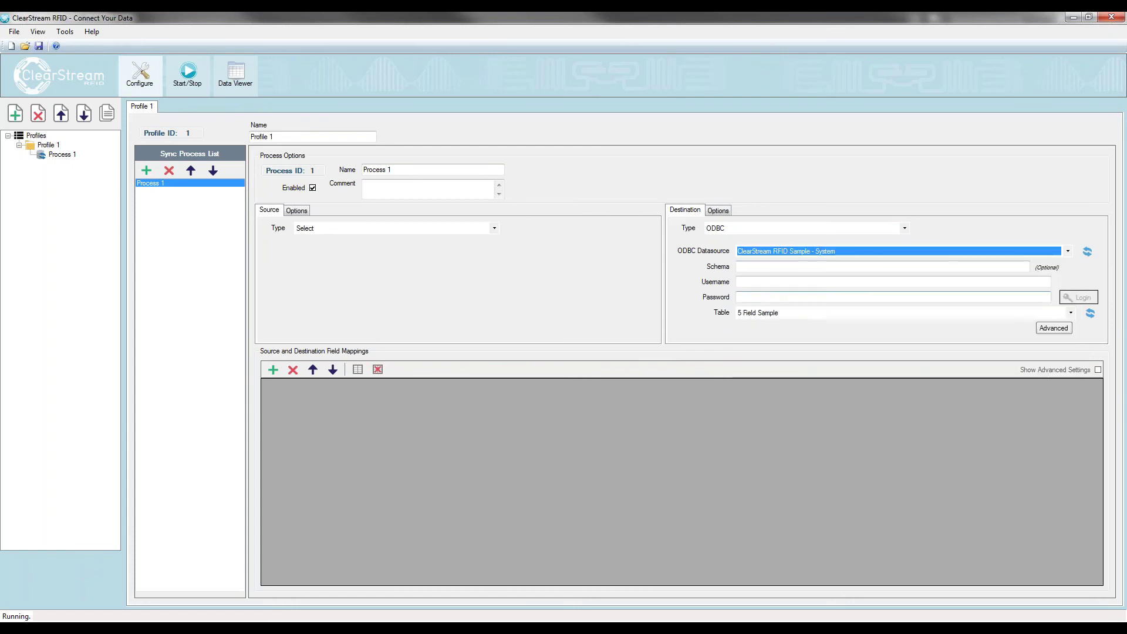
left_click(1072, 315)
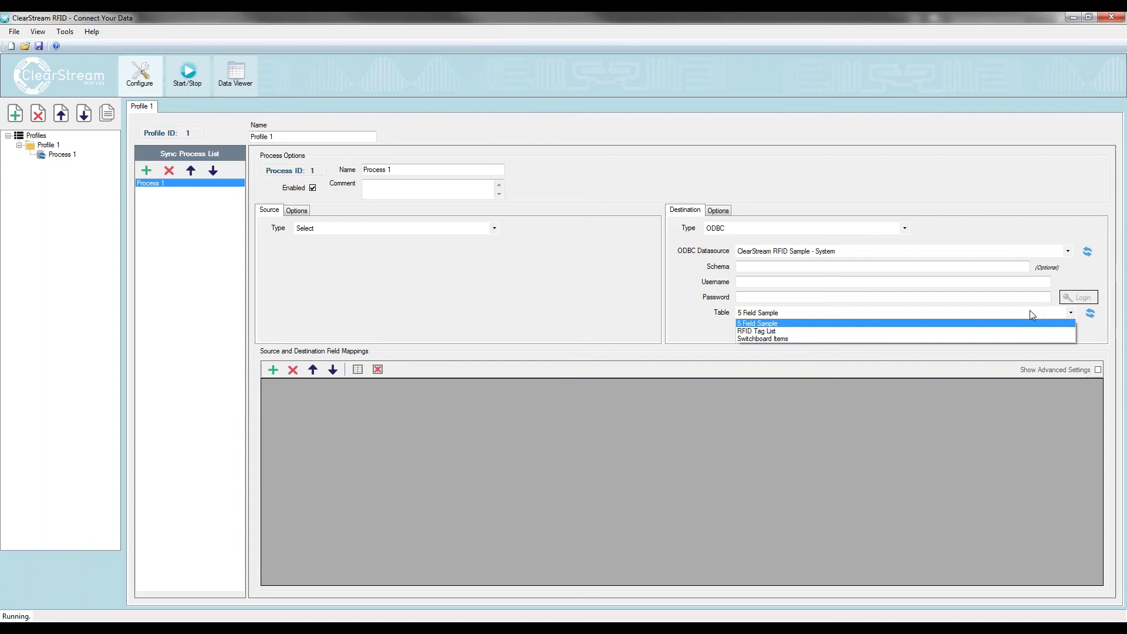
left_click(760, 332)
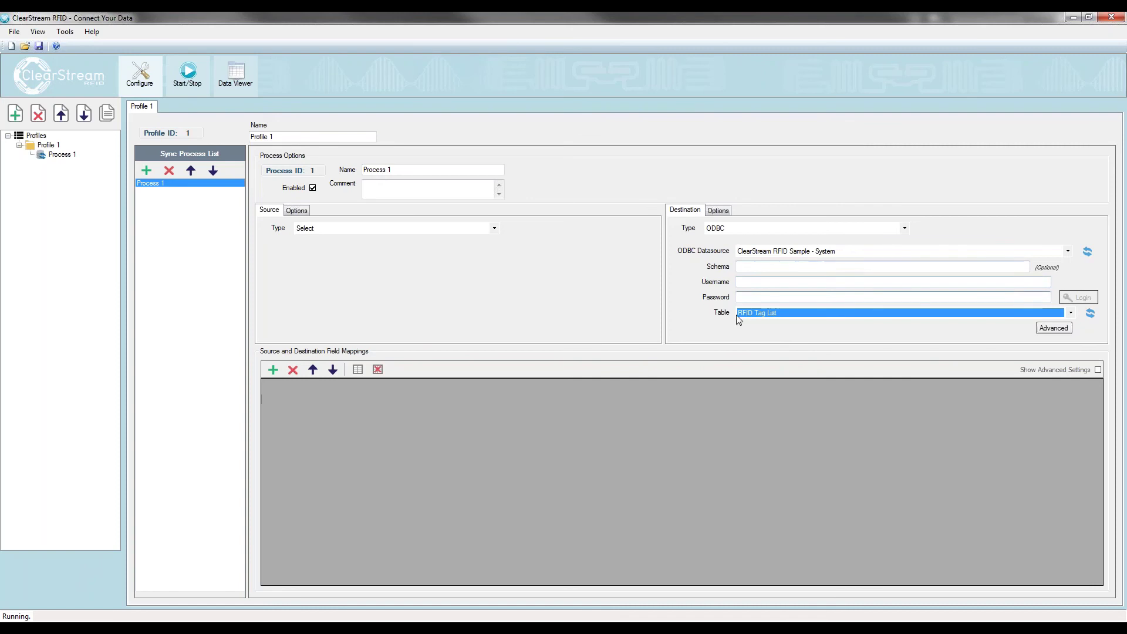
Set the destination's post type to UpdateExistingAppendIfNotFound and add EPC as the field that updates are based on.
left_click(719, 210)
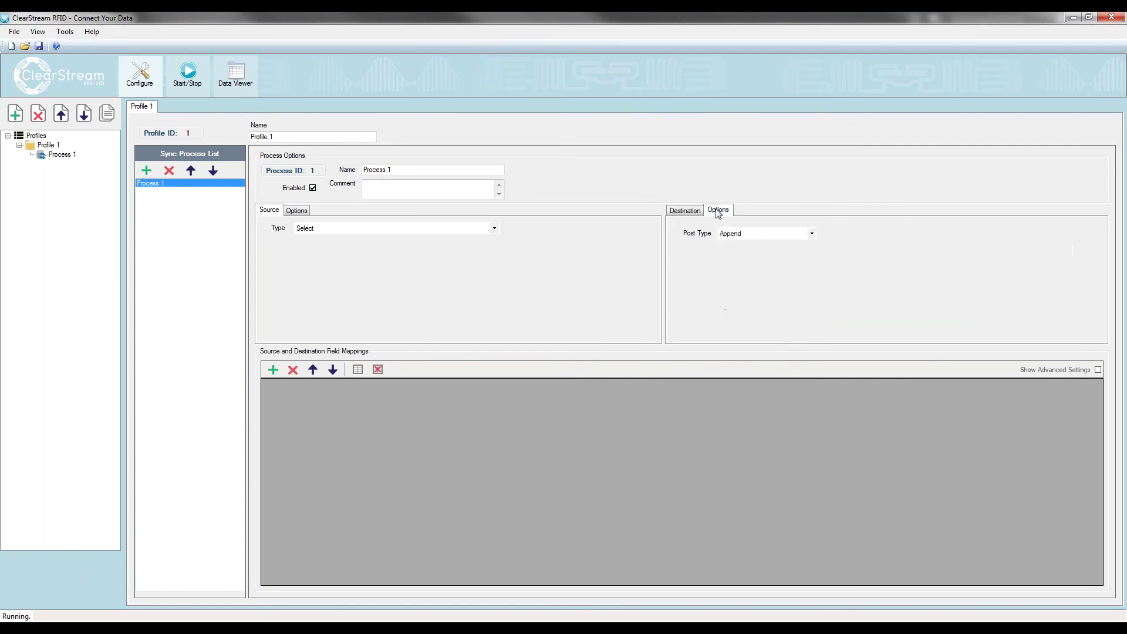
left_click(811, 233)
left_click(782, 267)
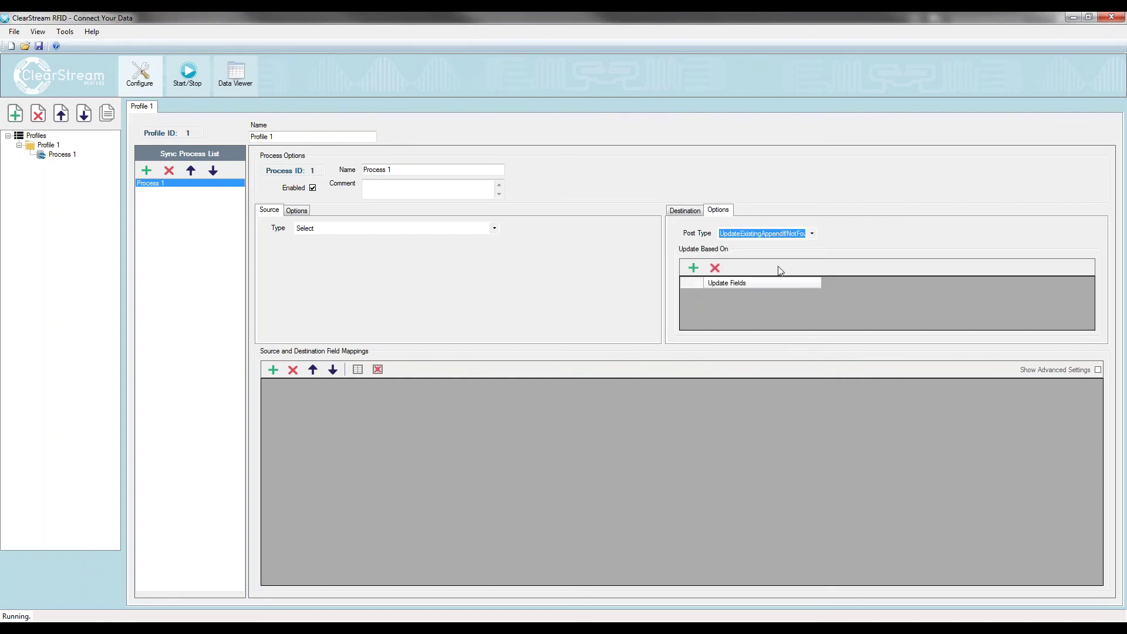
left_click(693, 267)
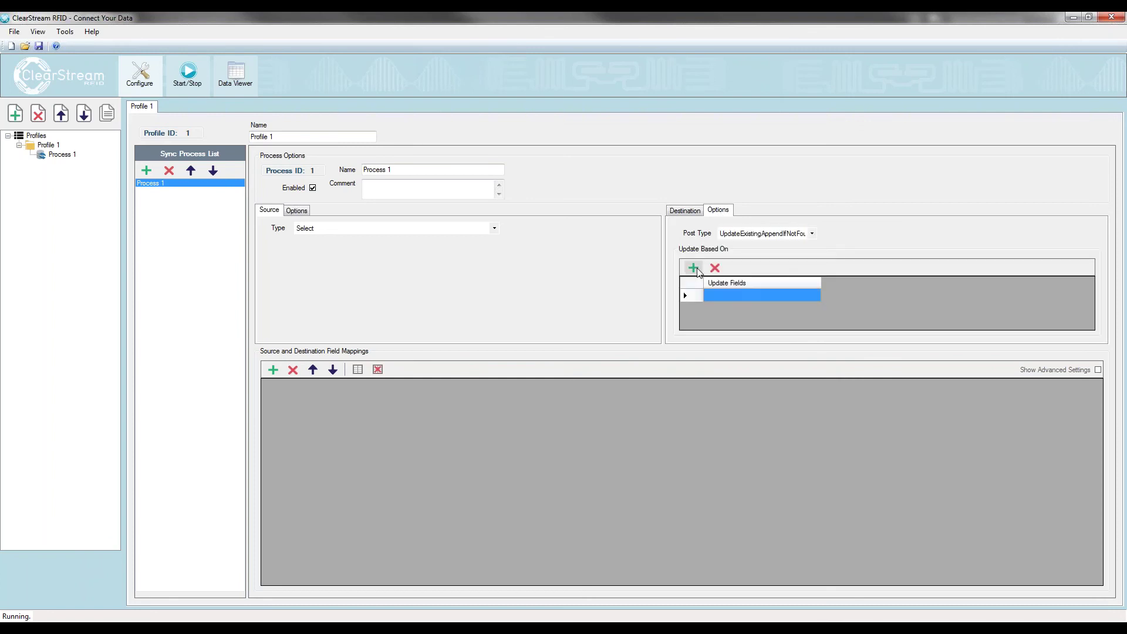
left_click(806, 295)
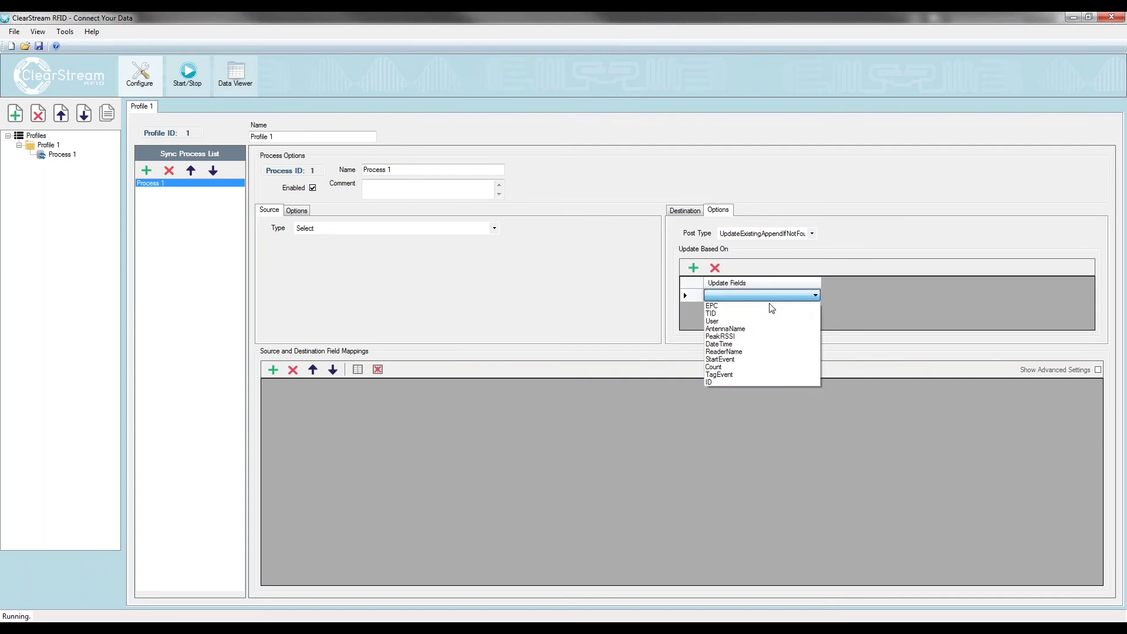
left_click(724, 309)
Review the destination's ODBC connection settings and its update options.
left_click(685, 210)
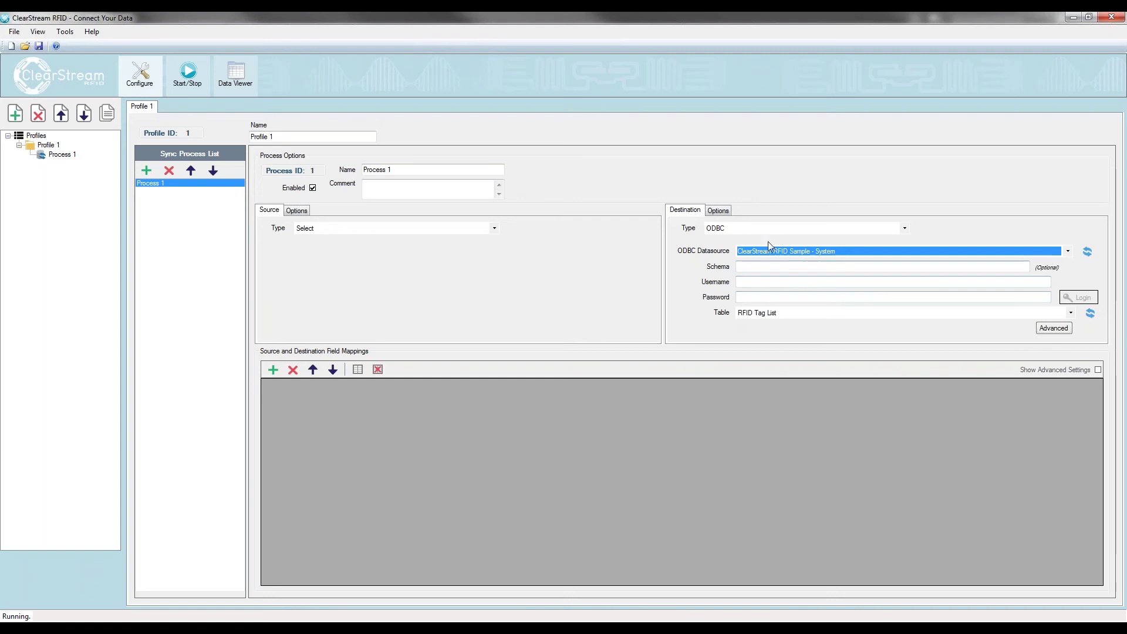
left_click(717, 212)
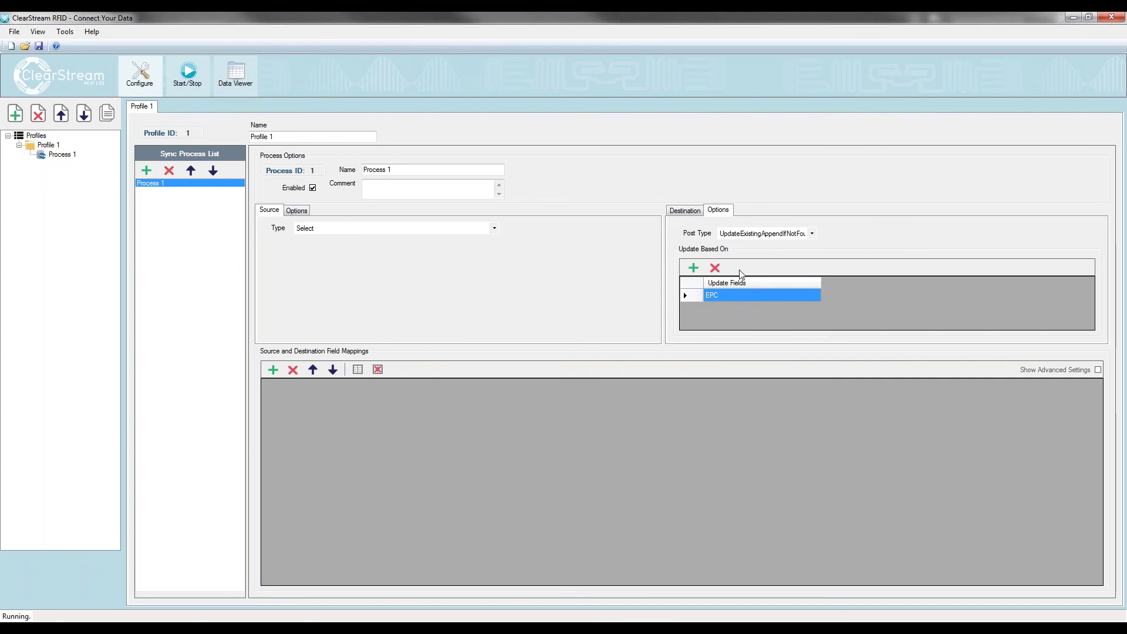
left_click(684, 210)
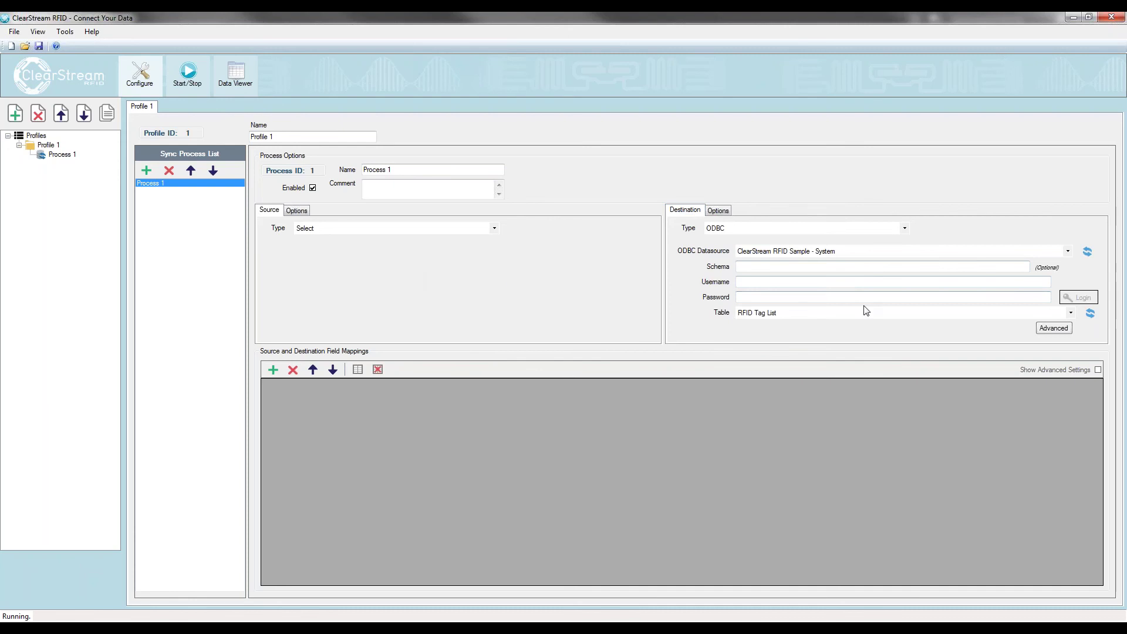
left_click(719, 211)
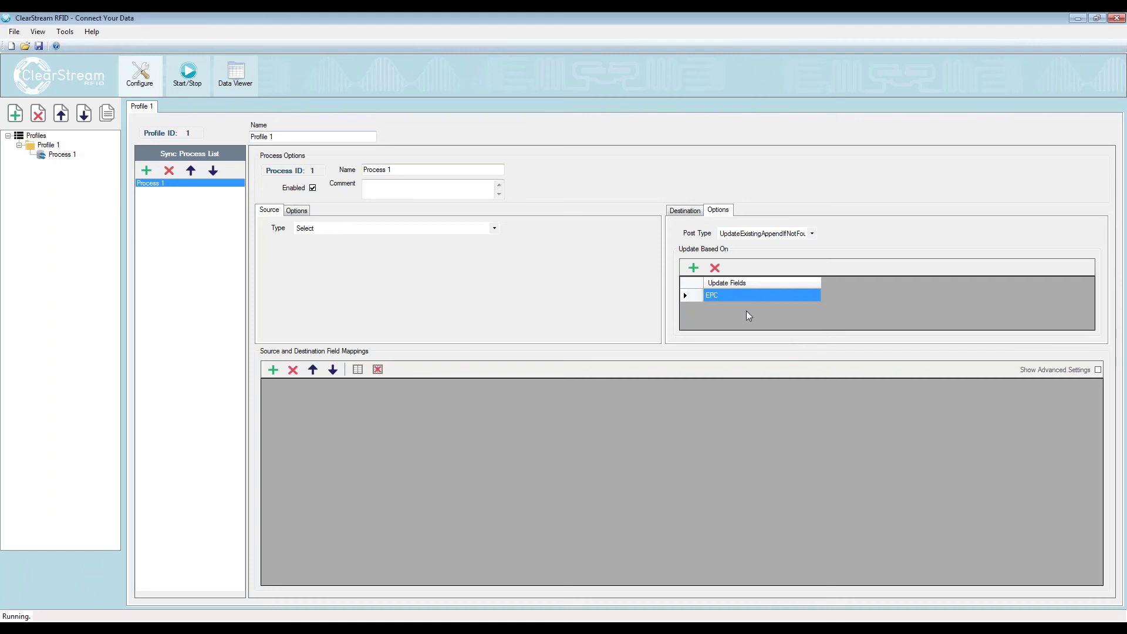
left_click(693, 215)
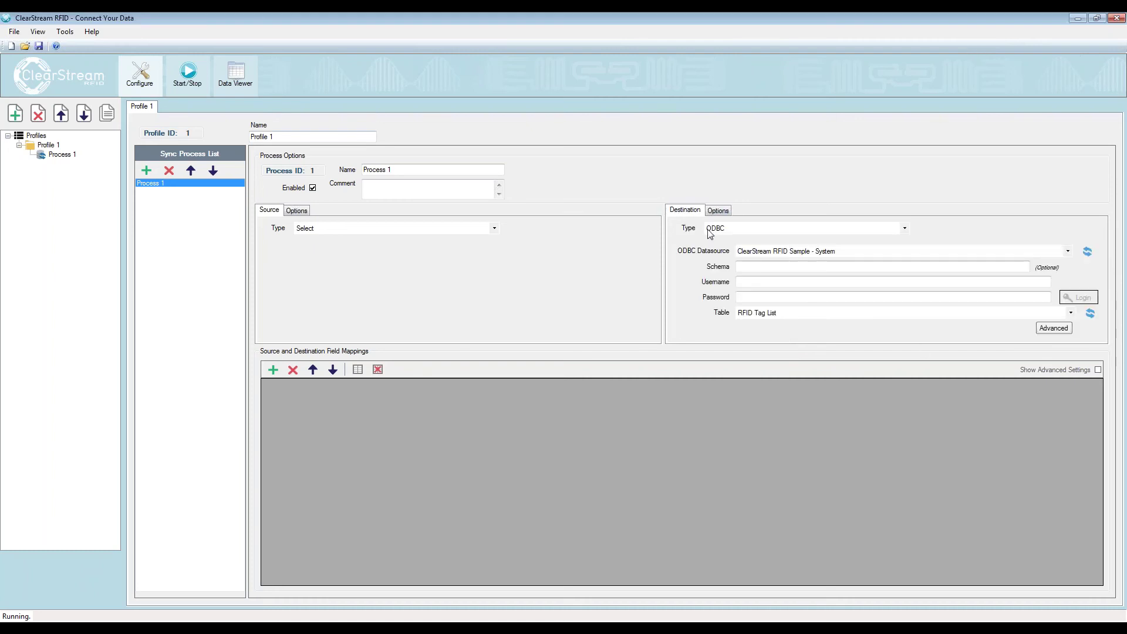
View Process 1's destination data and widen the EPC column enough to read the full tag values.
left_click(238, 73)
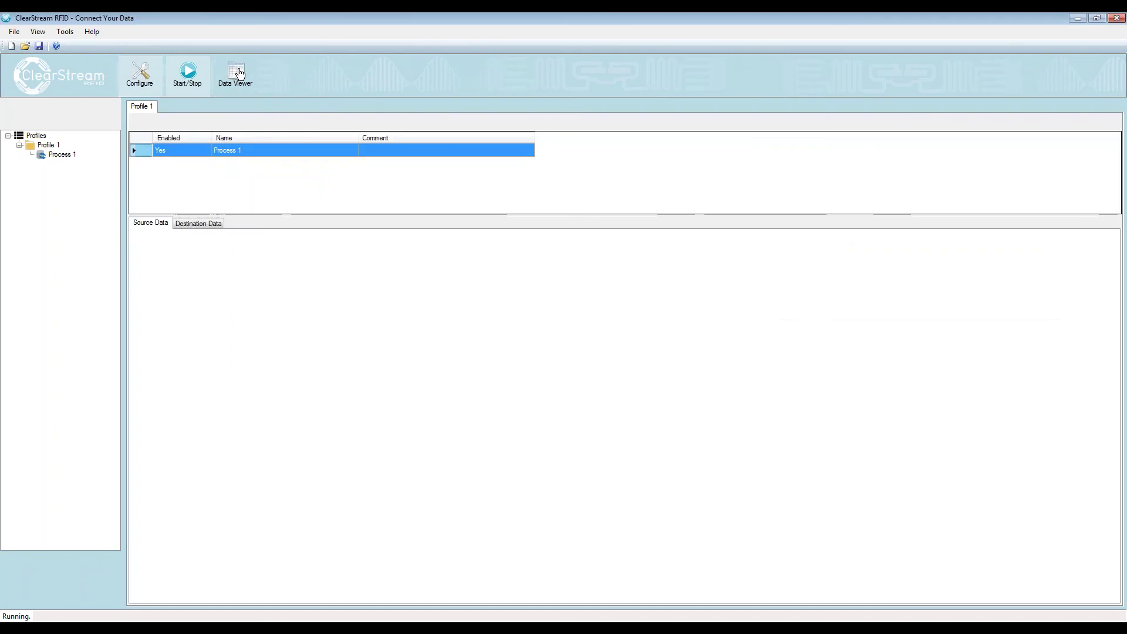
left_click(214, 222)
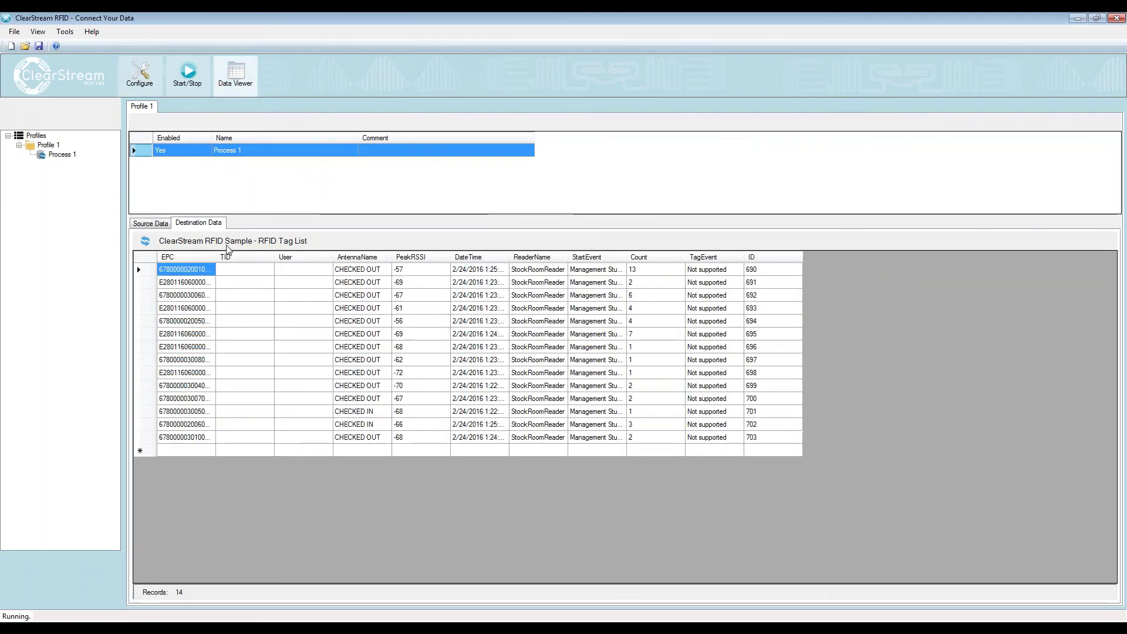
left_click_drag(216, 257, 287, 257)
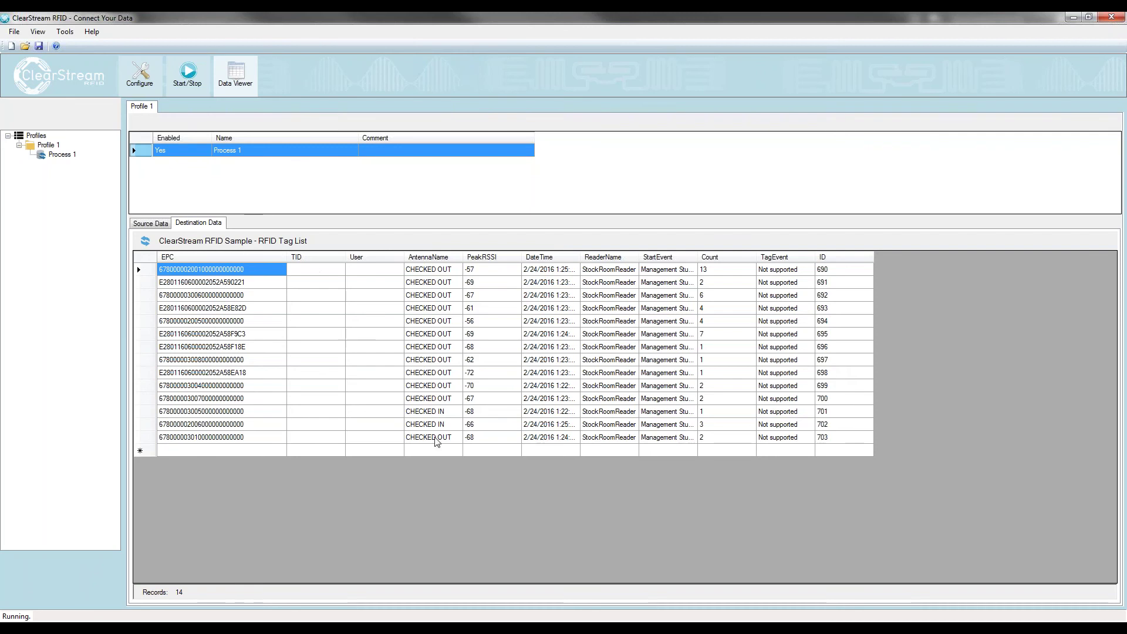
Return to the process configuration and set Process 1's source type to RFID.
left_click(141, 74)
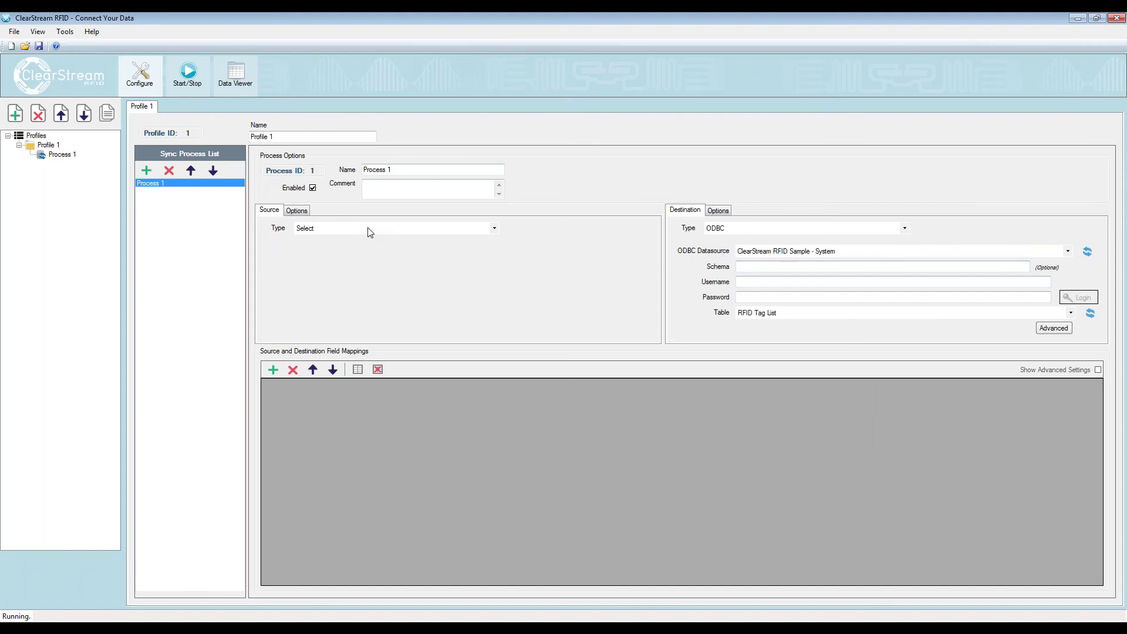
left_click(390, 230)
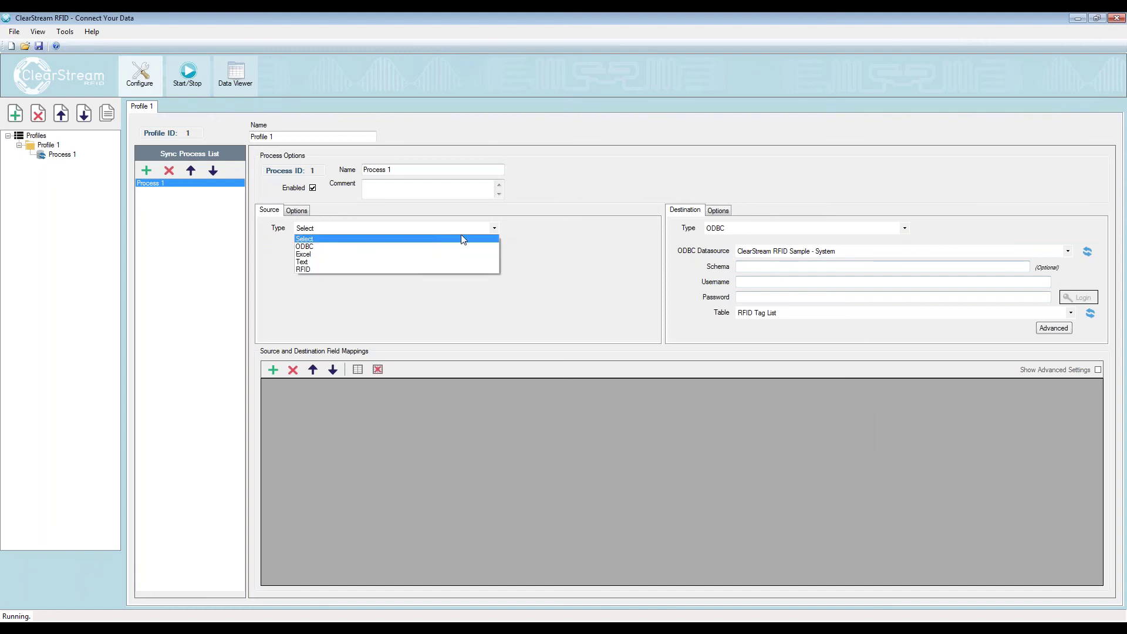
left_click(308, 269)
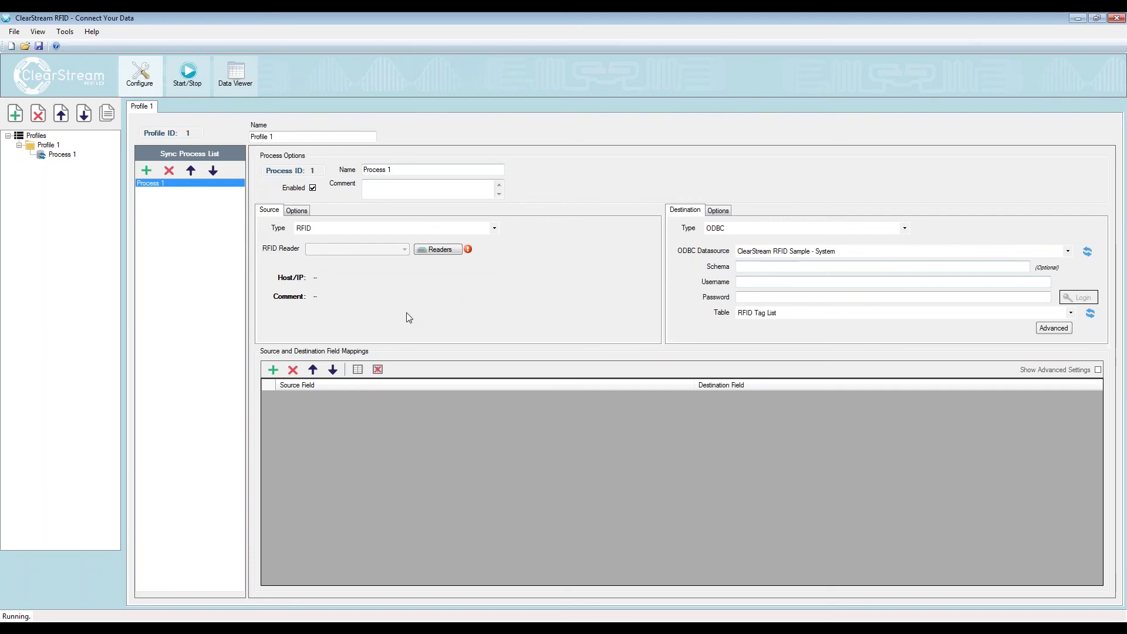
Add a Motorola reader to the fixed RFID reader configuration for the source.
left_click(442, 251)
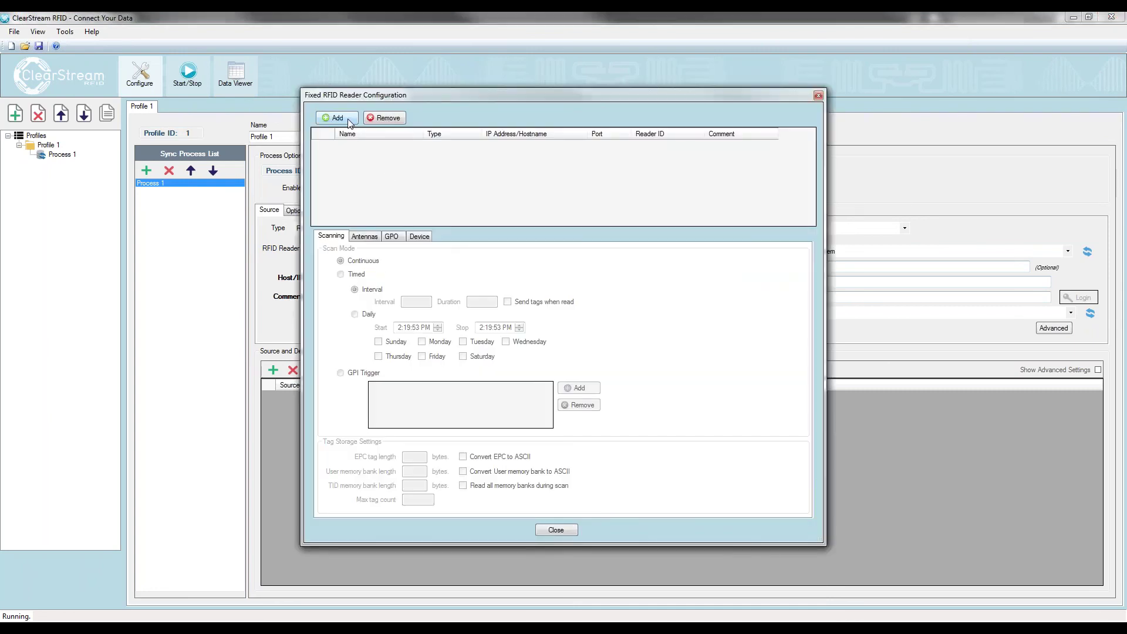
left_click(347, 119)
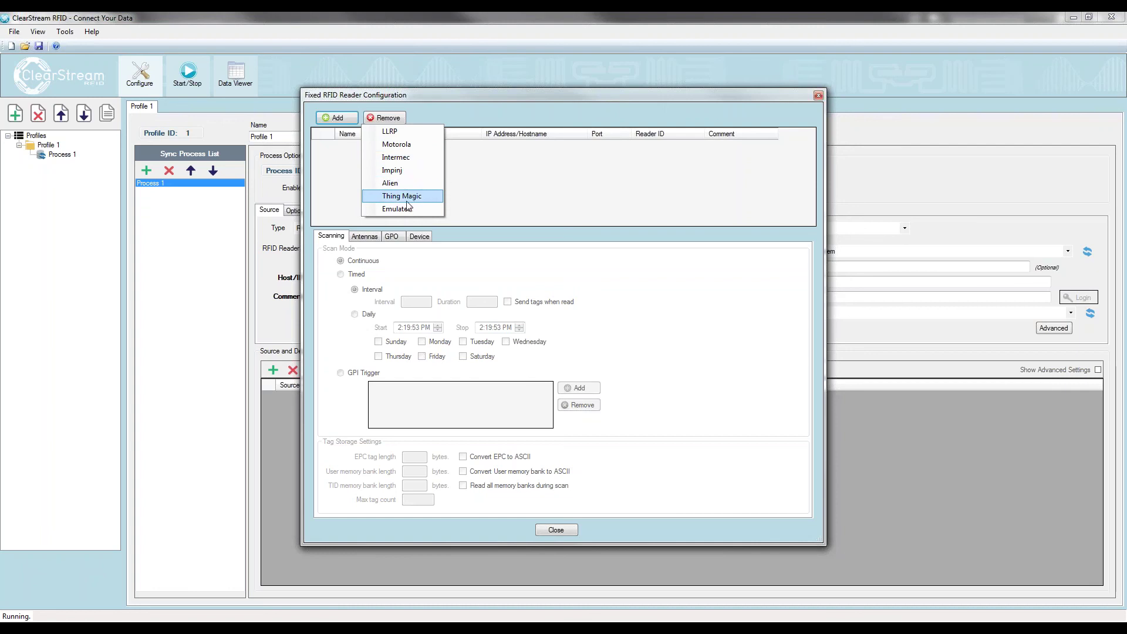
left_click(391, 147)
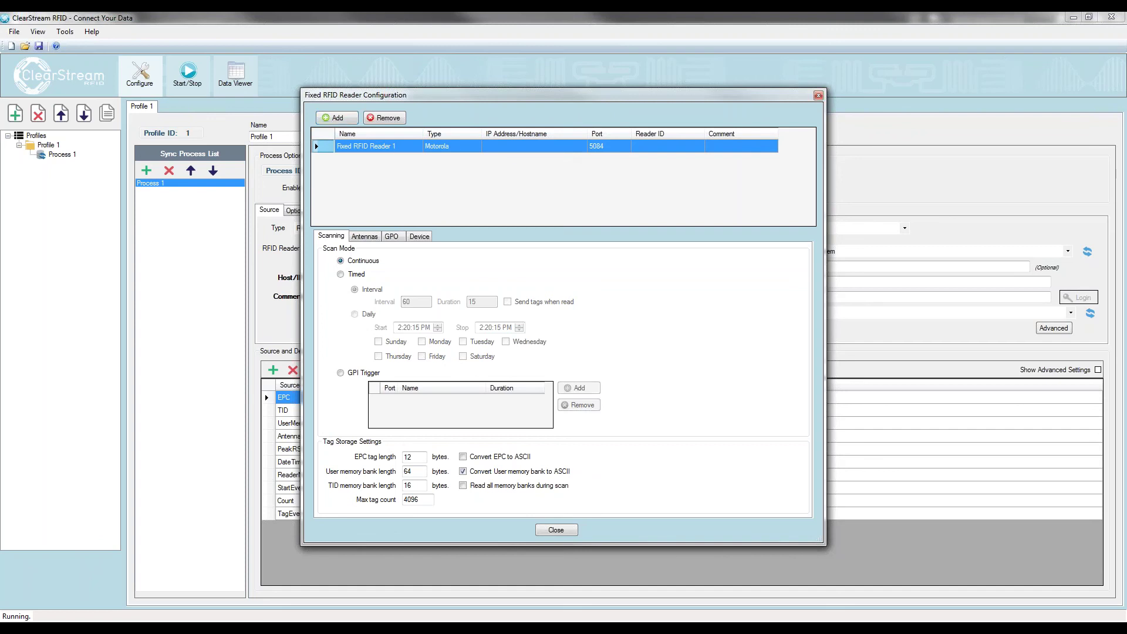
Rename the new Motorola reader as "Stock room 1 reader".
key("F2")
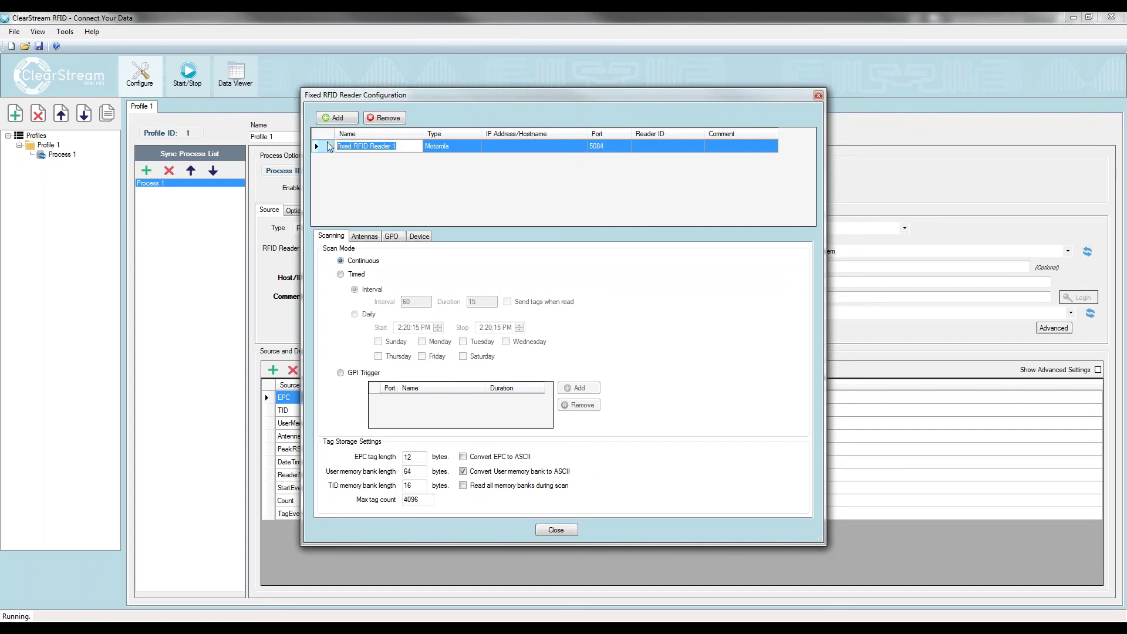
type("Stock room 1 reader")
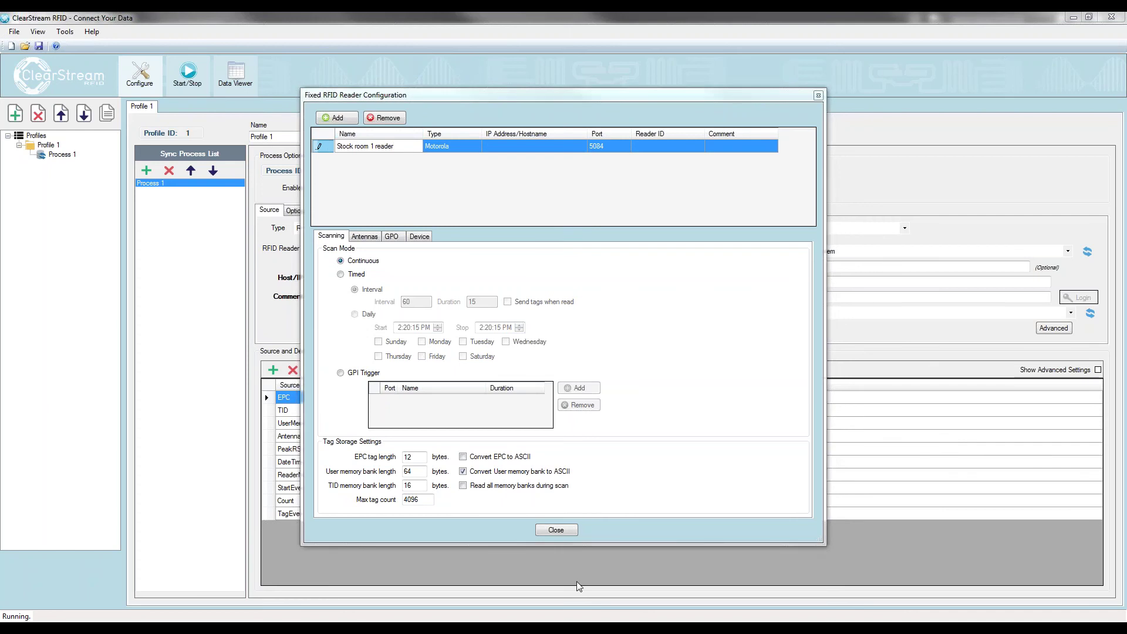
left_click(593, 218)
Set the stock room reader's IP address to 192.168.4.73 and close the reader configuration.
left_click(500, 149)
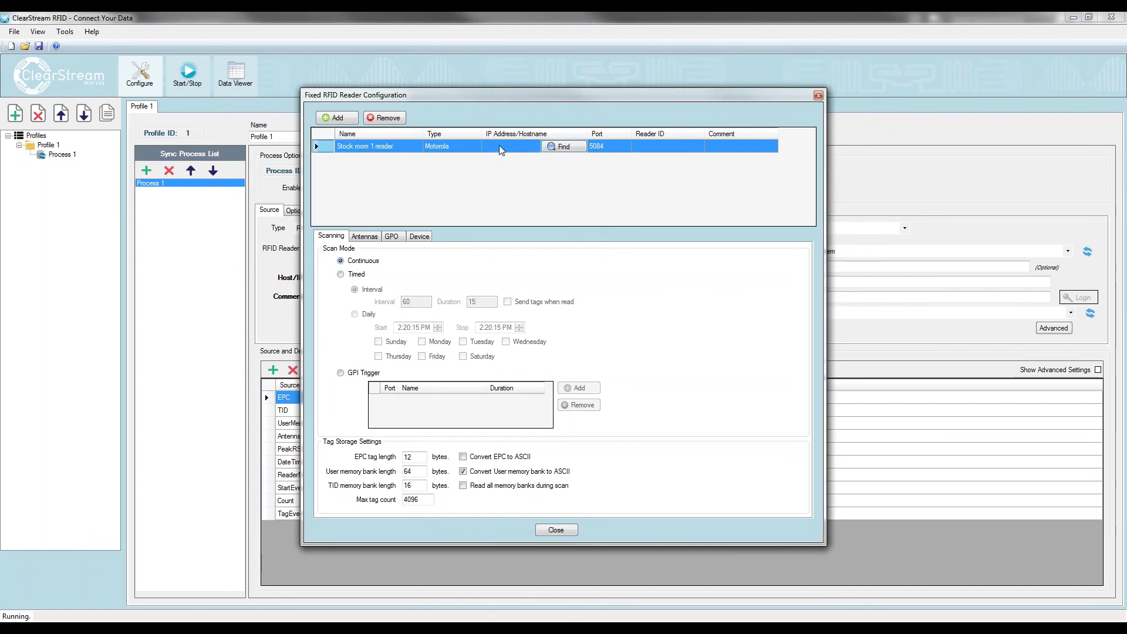
left_click(501, 151)
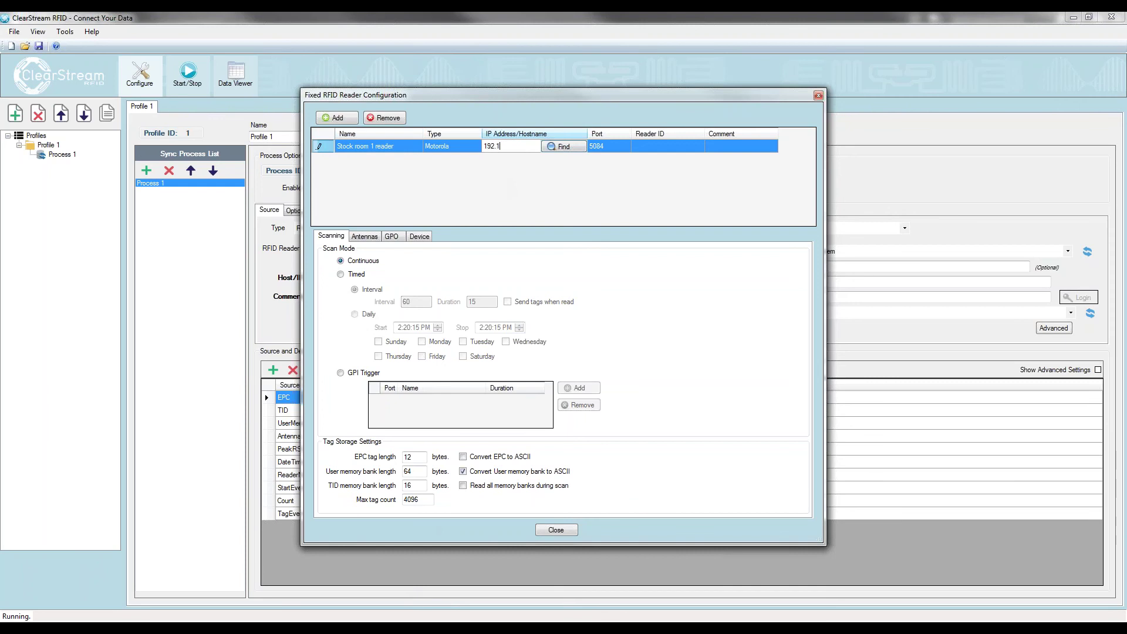
type("68.4.73")
key("Tab")
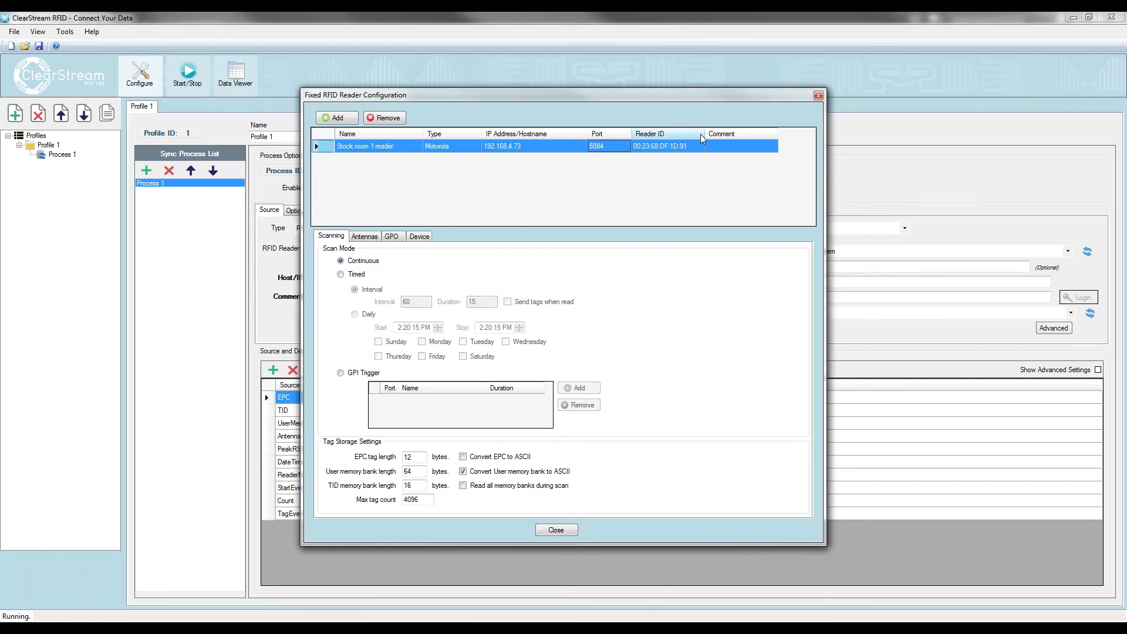
left_click(568, 532)
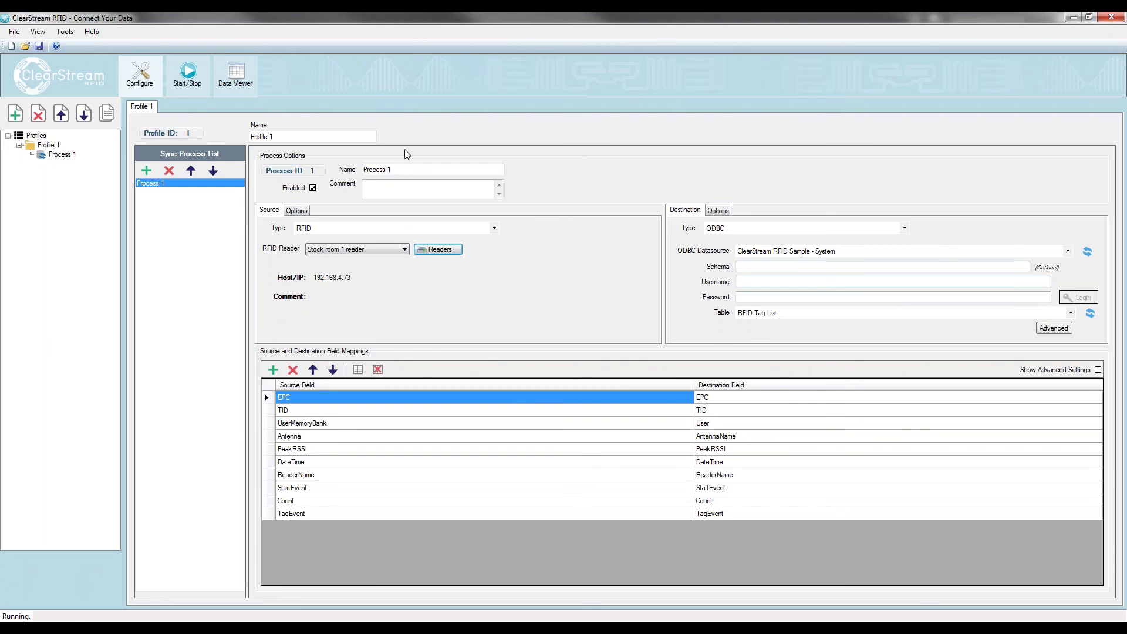
Reopen the reader configuration, try the GPI Trigger scan mode and set the stock room reader back to Continuous.
left_click(442, 250)
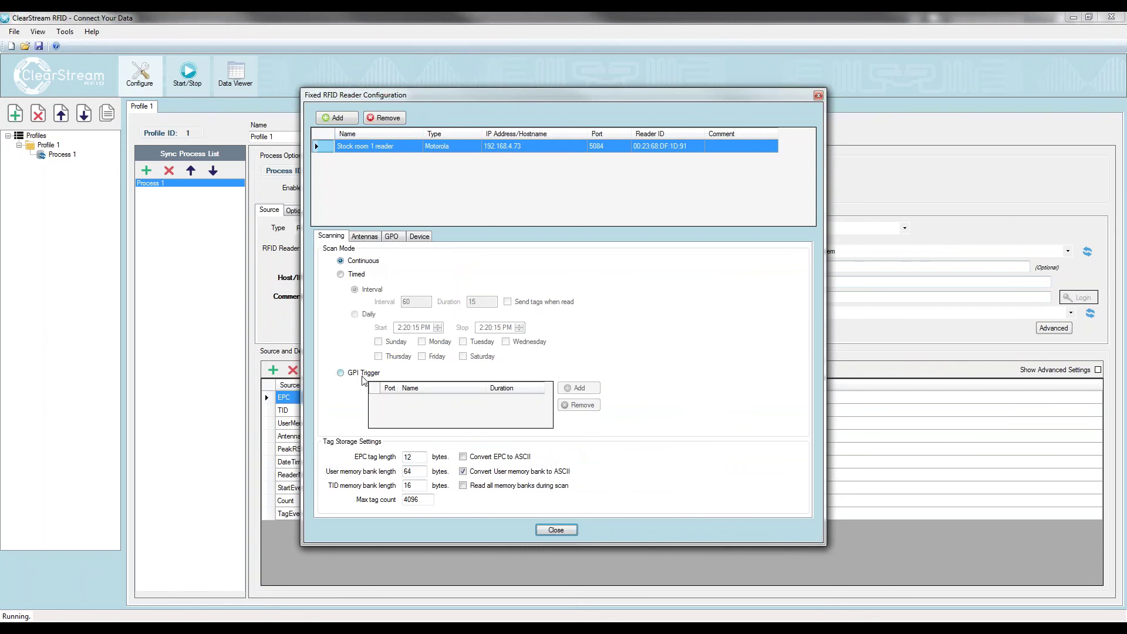
left_click(341, 374)
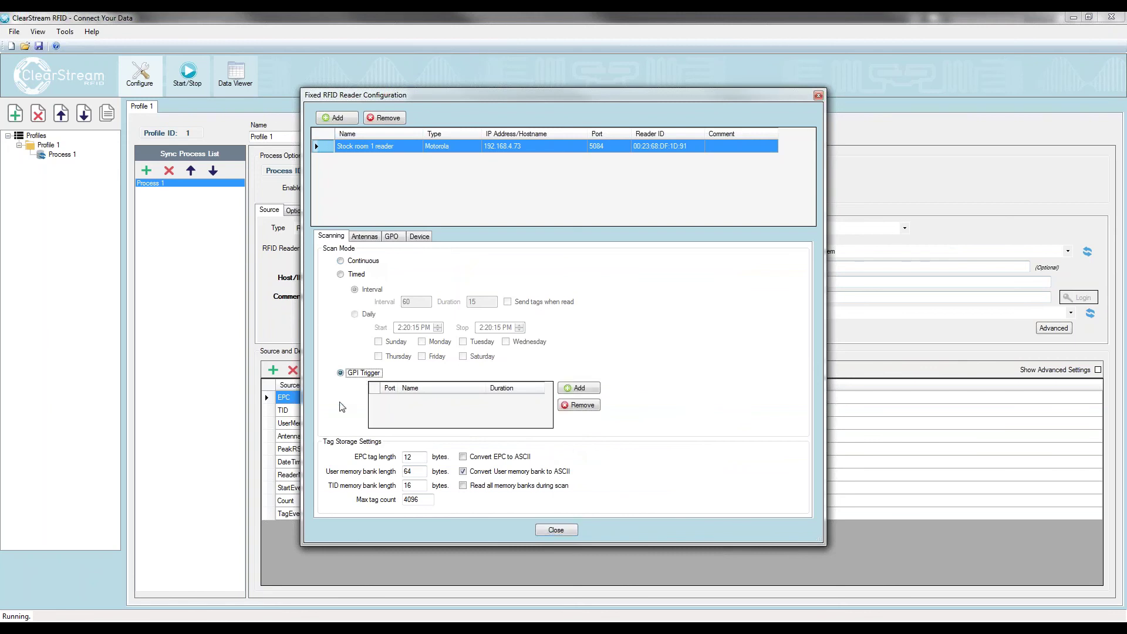
left_click(340, 261)
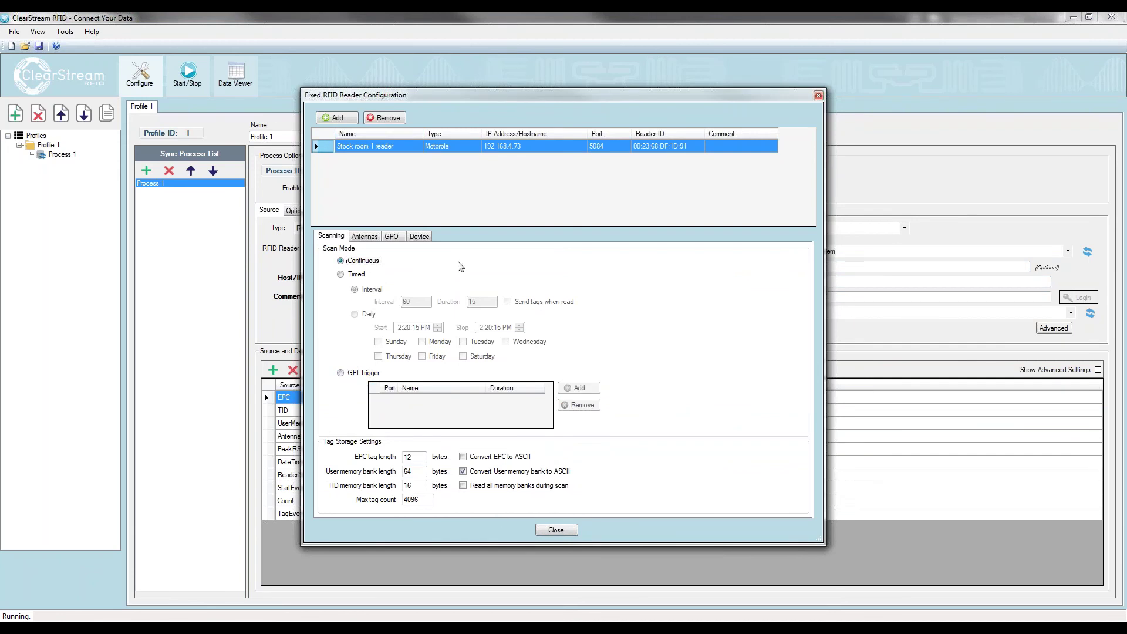
Look through the stock room reader's antenna and GPO settings and disable tag event reporting in its device settings.
left_click(365, 237)
left_click(343, 238)
left_click(364, 237)
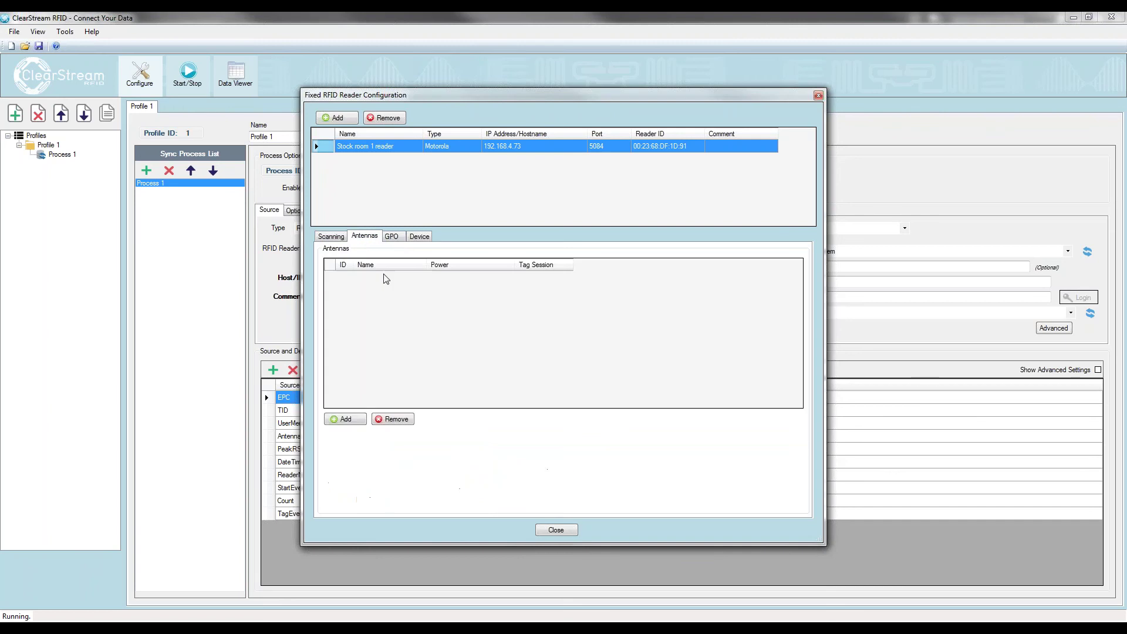
left_click(390, 237)
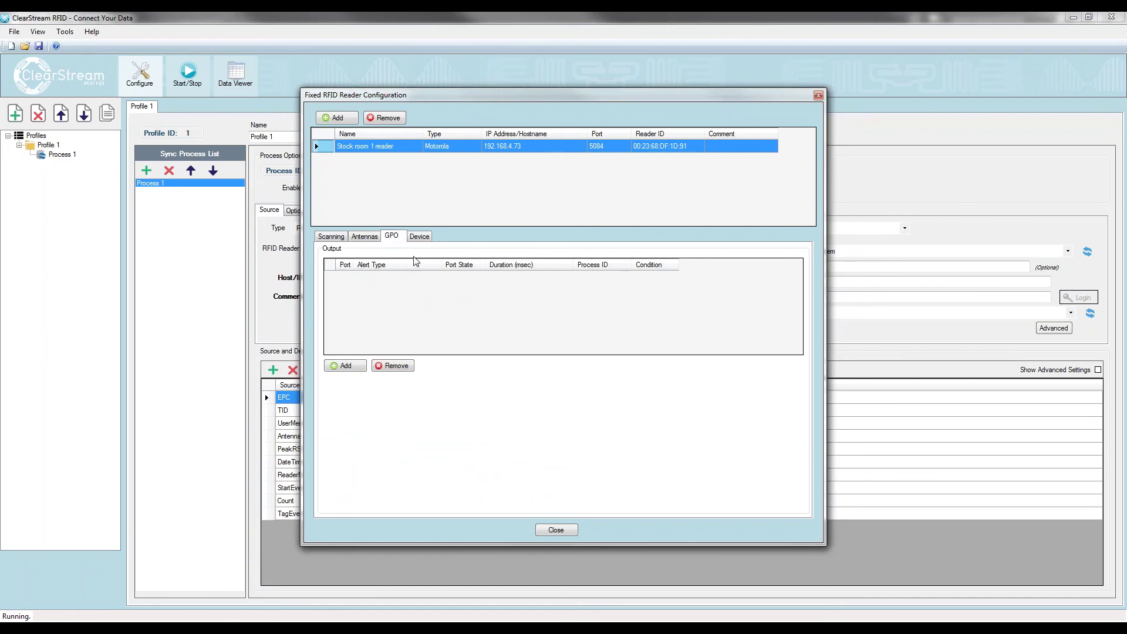
left_click(419, 240)
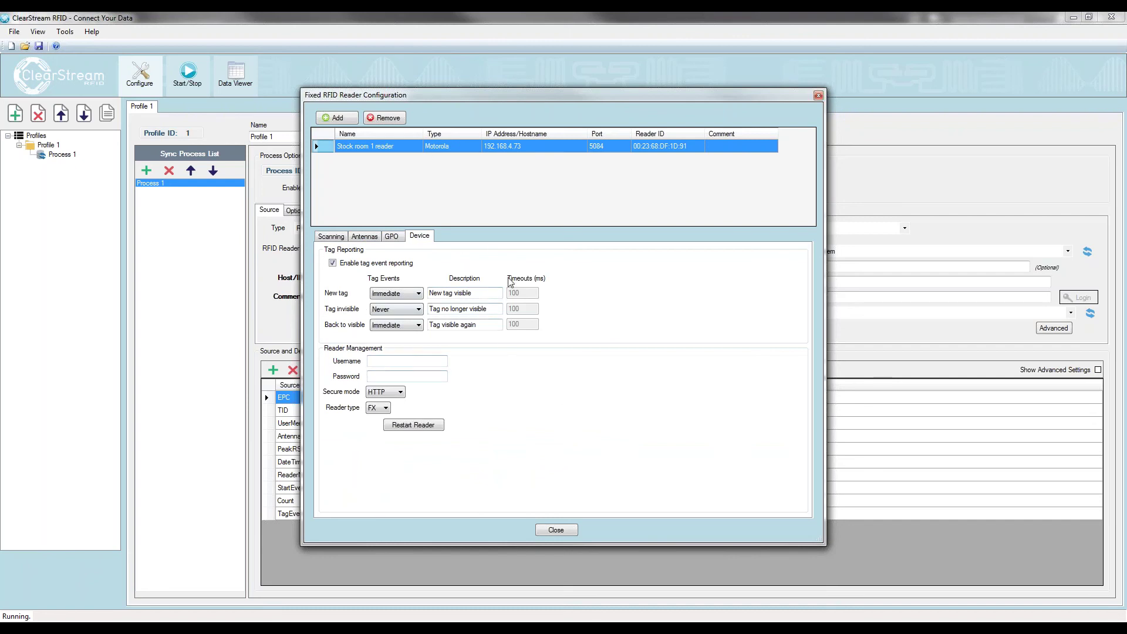
left_click(333, 263)
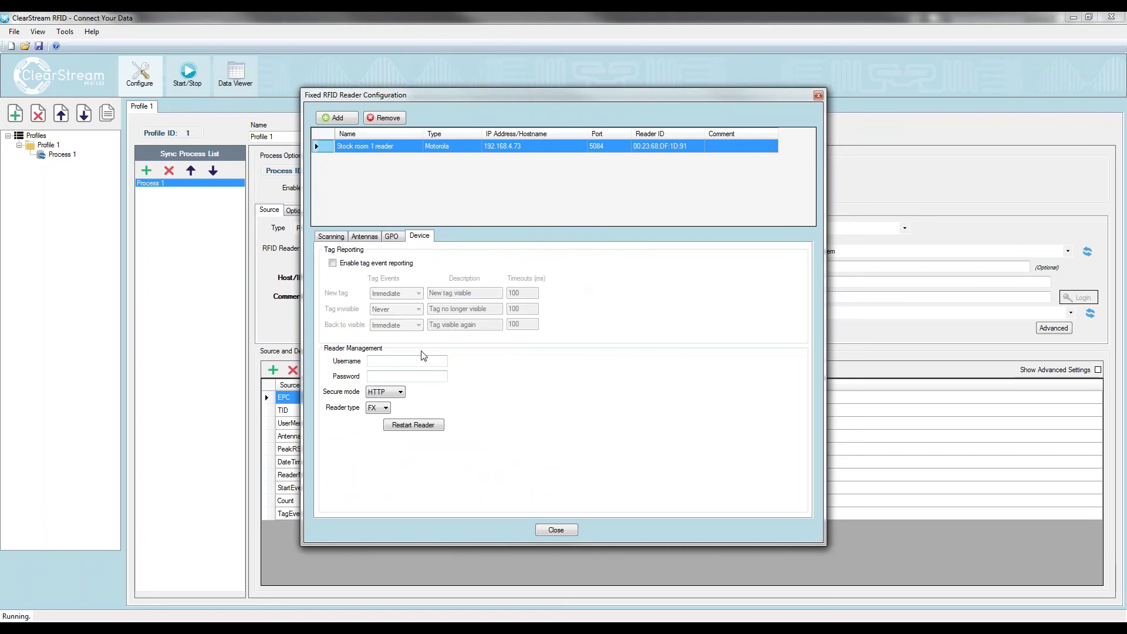
Add four antennas to the stock room reader.
left_click(365, 237)
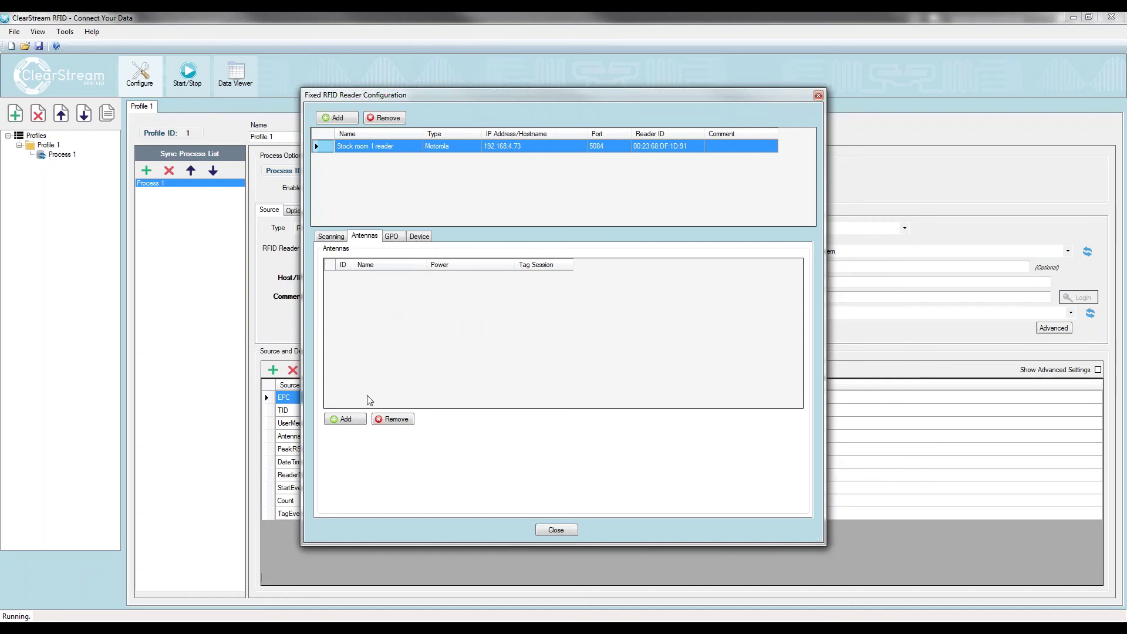
left_click(868, 598)
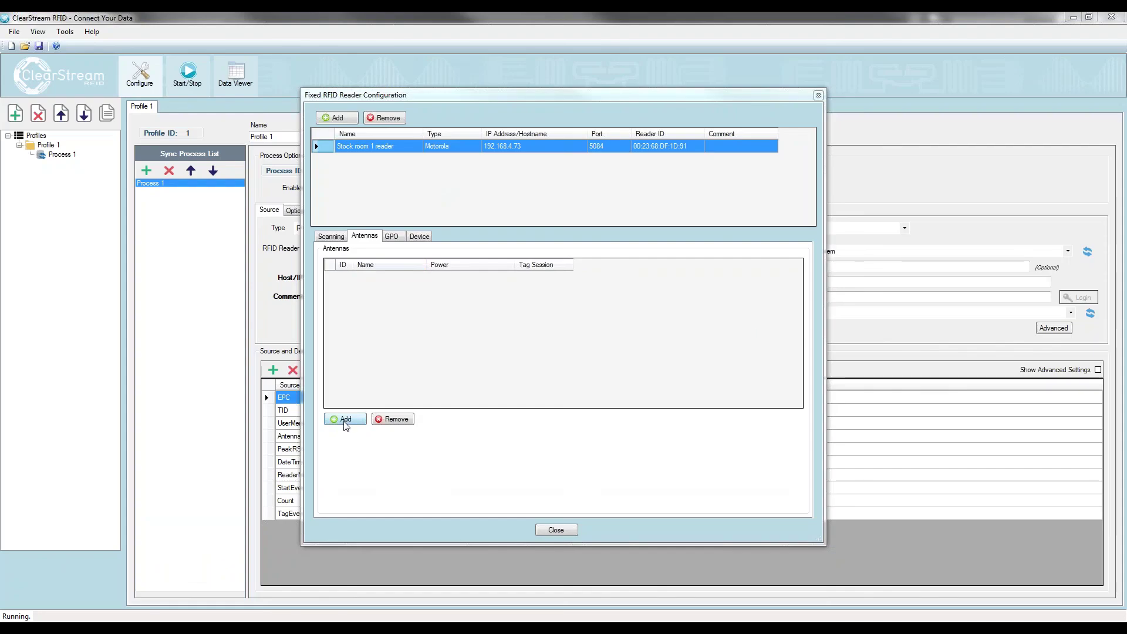
left_click(346, 420)
left_click(346, 420)
left_click(345, 421)
left_click(345, 421)
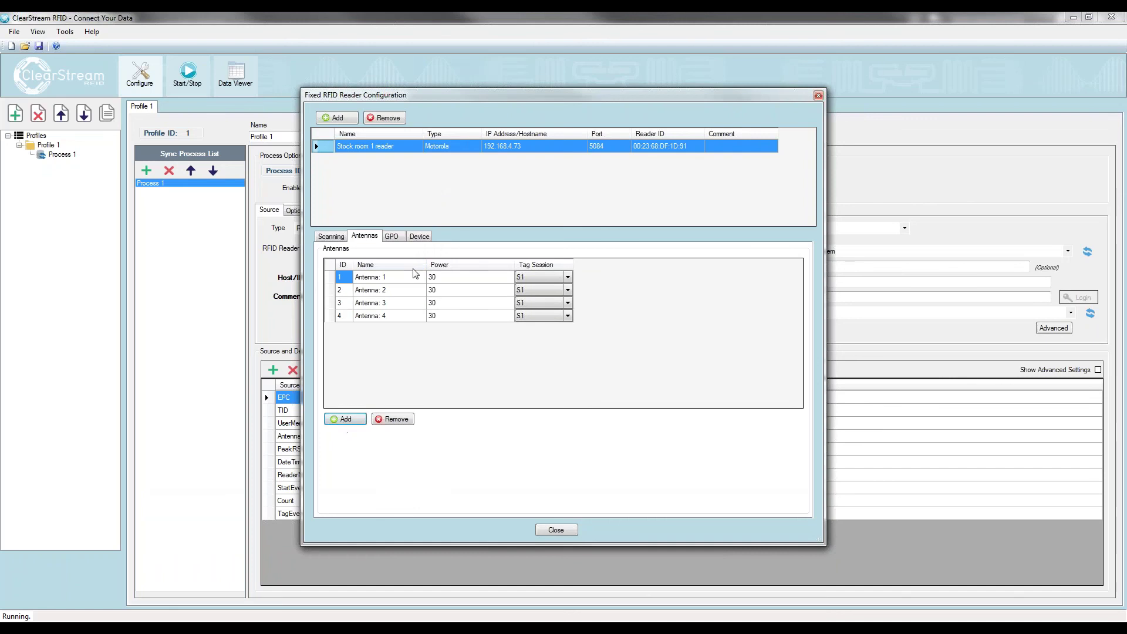
Rename the antennas with IDs 1 and 2 as "CHECKED OUT".
left_click(385, 277)
left_click(385, 277)
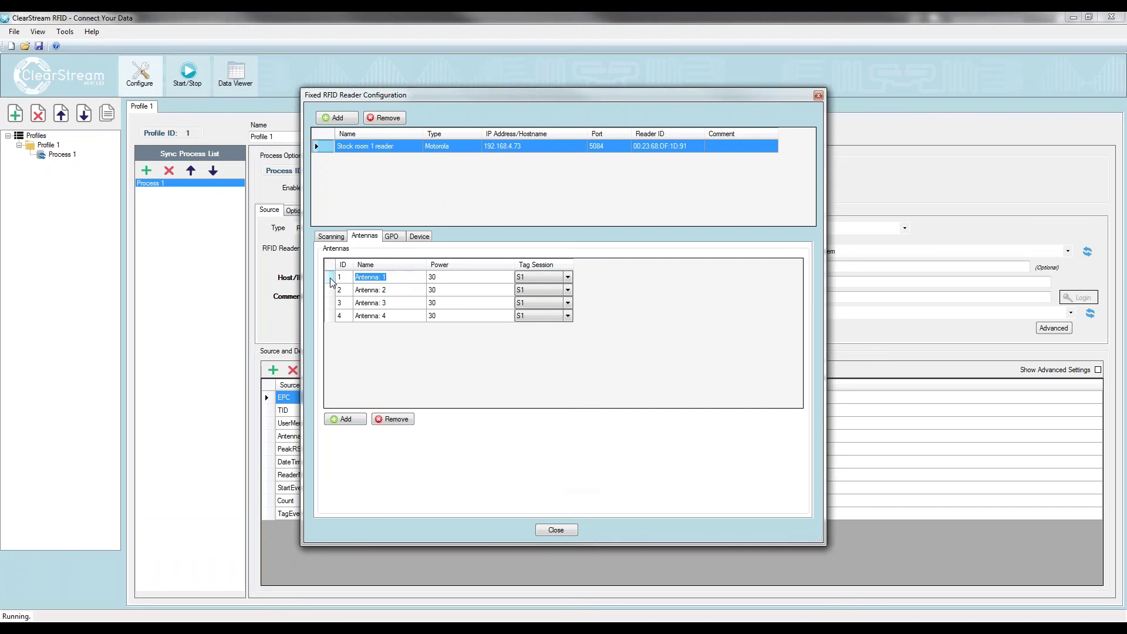
type("CHECKED OUT")
key("ctrl+shift+Left")
key("ctrl+shift+Left")
key("ctrl+c")
left_click(367, 290)
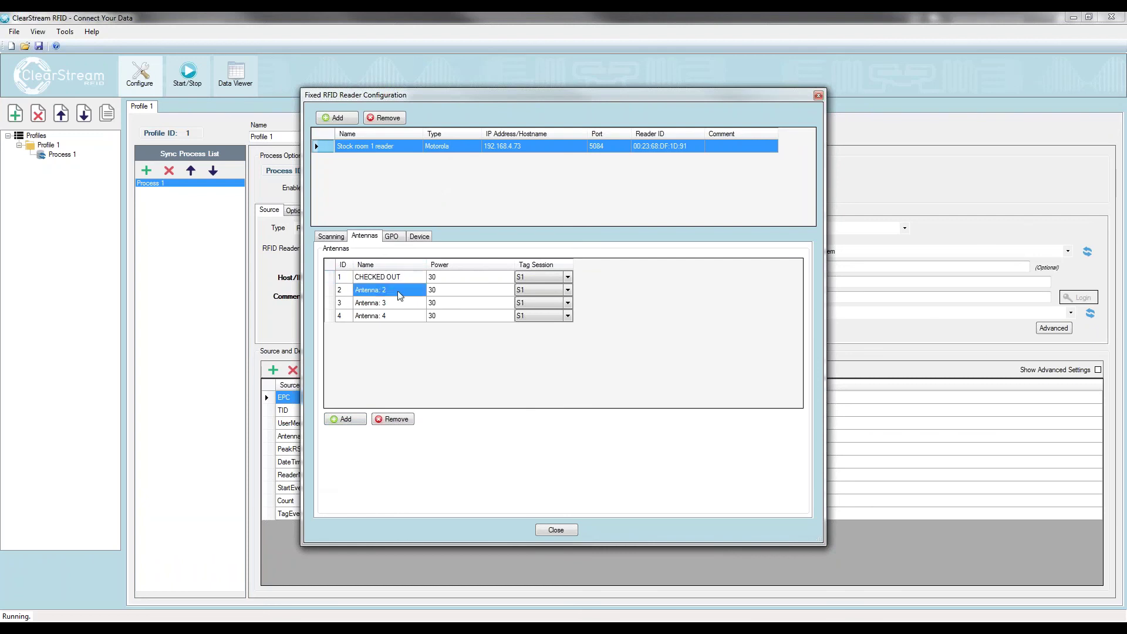
left_click_drag(387, 290, 350, 290)
key("ctrl+v")
key("Down")
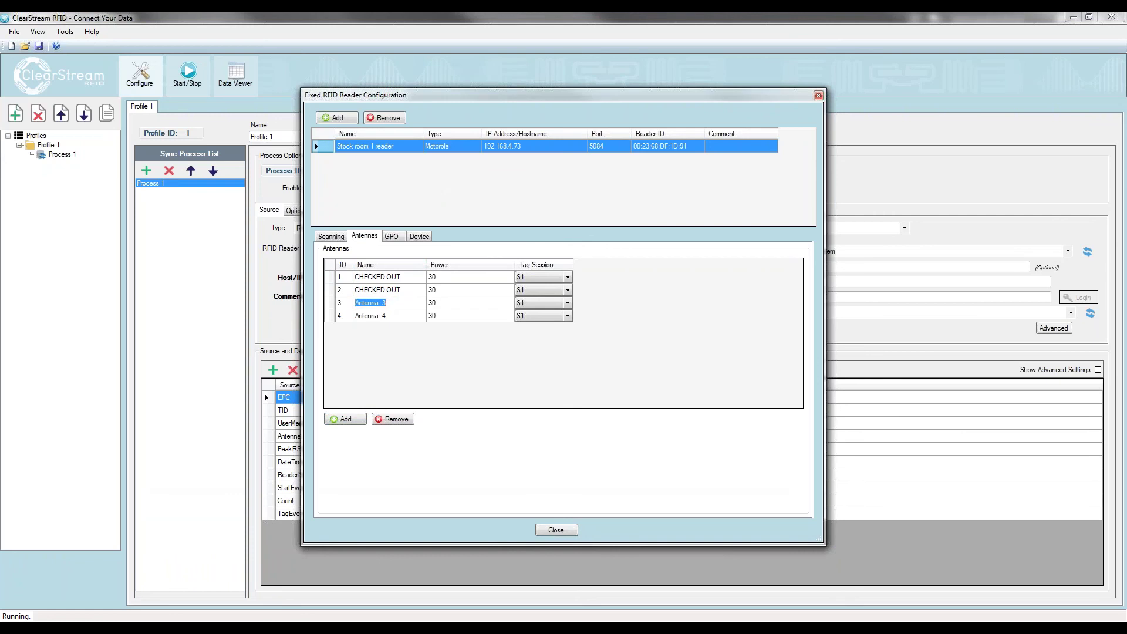
Rename the antennas with IDs 3 and 4 as "CHECKED IN".
key("ctrl+v")
key("shift+Left")
key("shift+Left")
key("shift+Left")
type("IN")
key("Down")
key("ctrl+v")
key("BackSpace")
key("BackSpace")
type("IN")
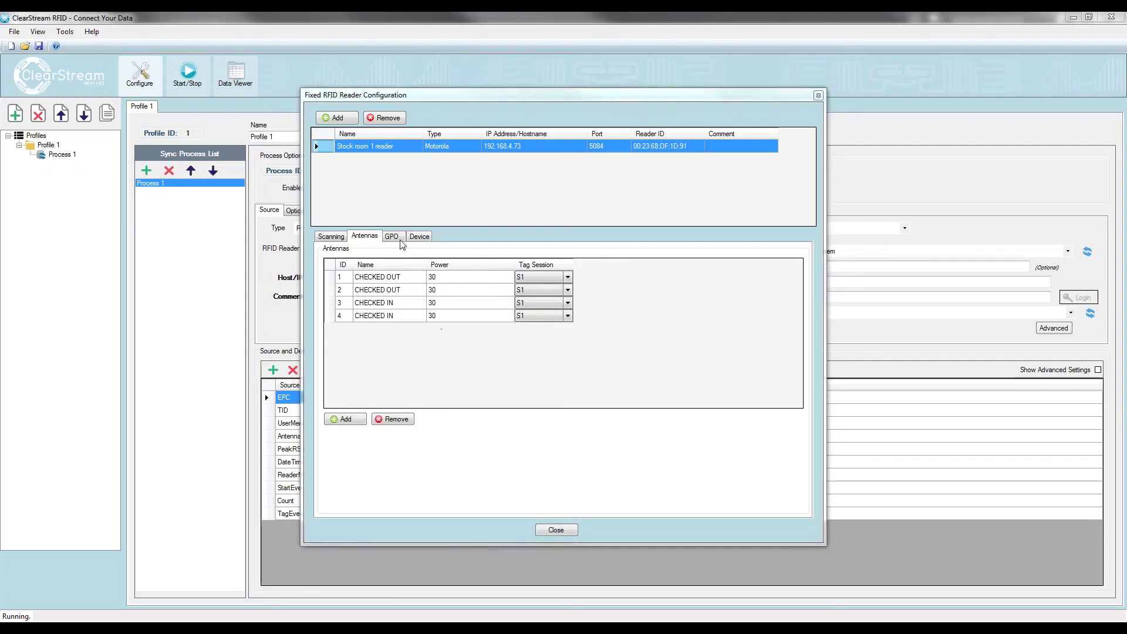
Review the reader's GPO, device, antenna and scanning settings and close the fixed RFID reader configuration.
left_click(396, 238)
left_click(419, 237)
left_click(364, 237)
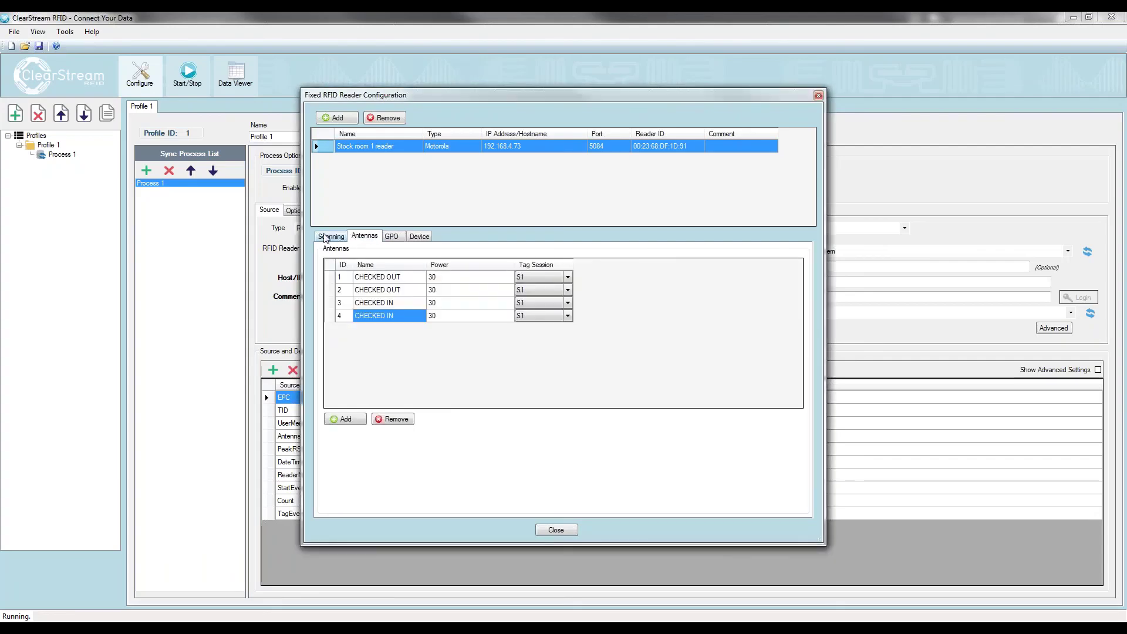
left_click(331, 238)
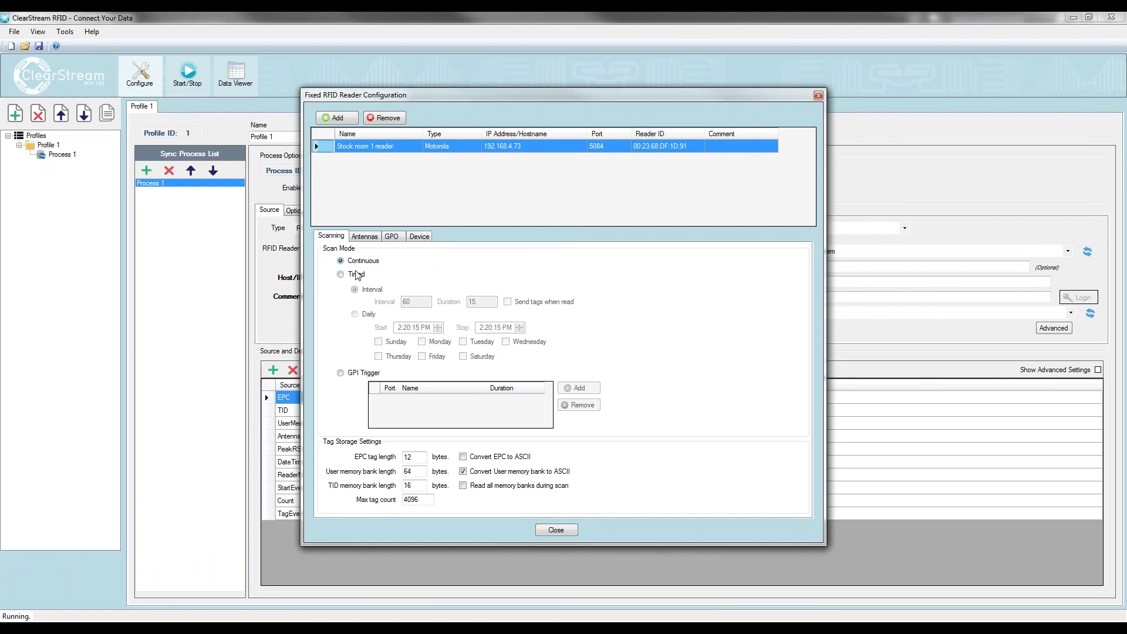
left_click(557, 532)
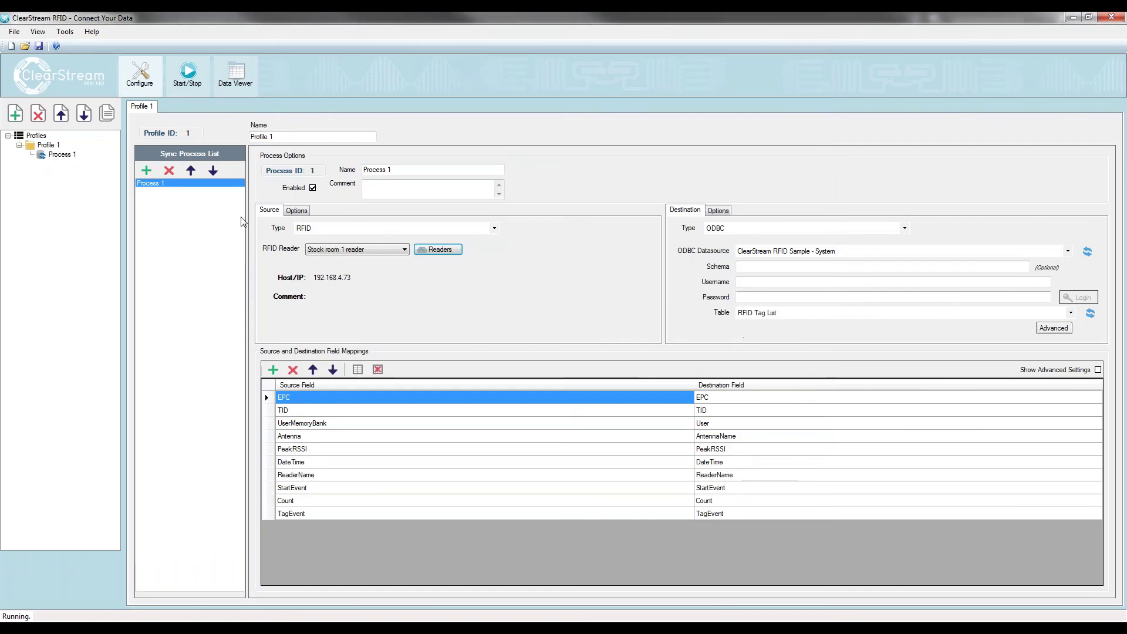
Add two source filters to Process 1, both on the EPC field.
left_click(297, 211)
left_click(283, 268)
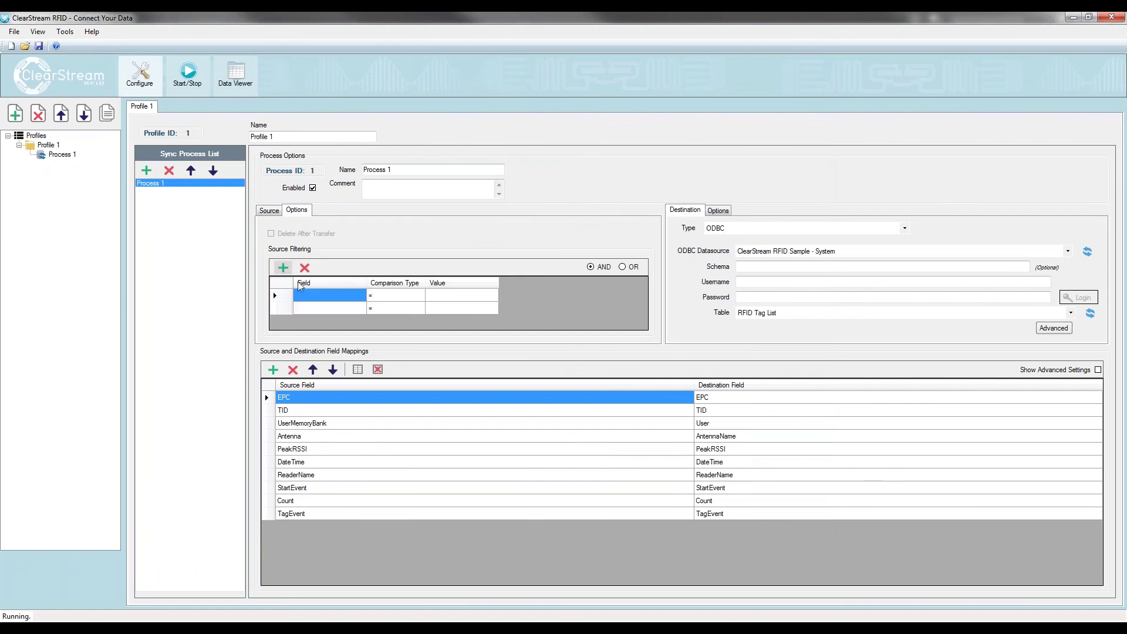
left_click(353, 295)
left_click(347, 305)
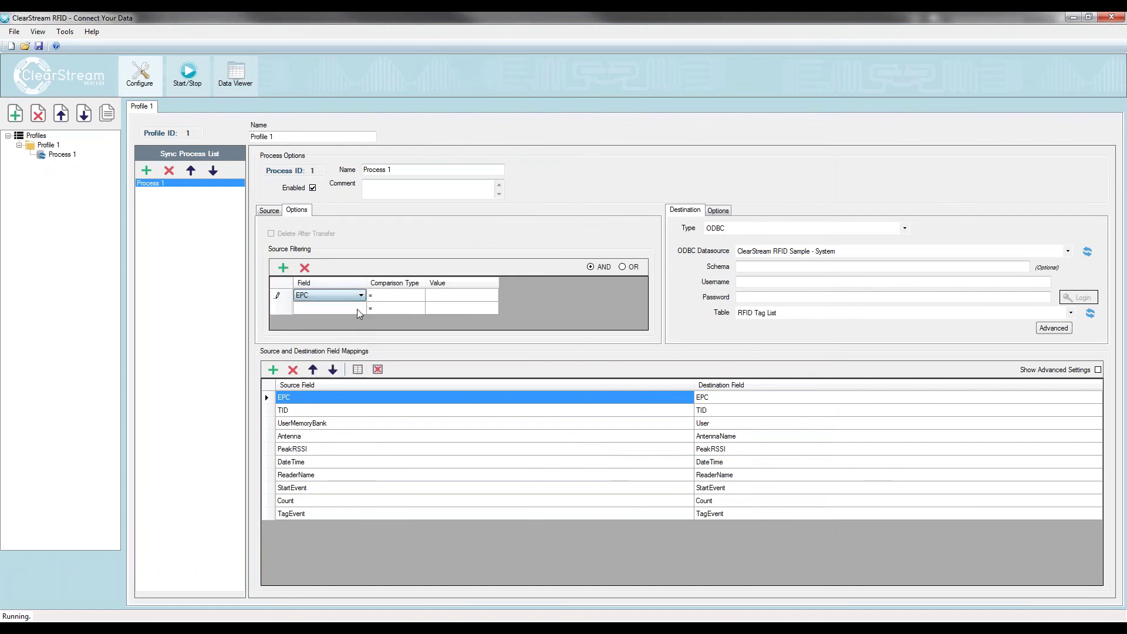
left_click(360, 308)
left_click(328, 319)
Set the comparison type of both EPC source filters to LIKE.
left_click(395, 296)
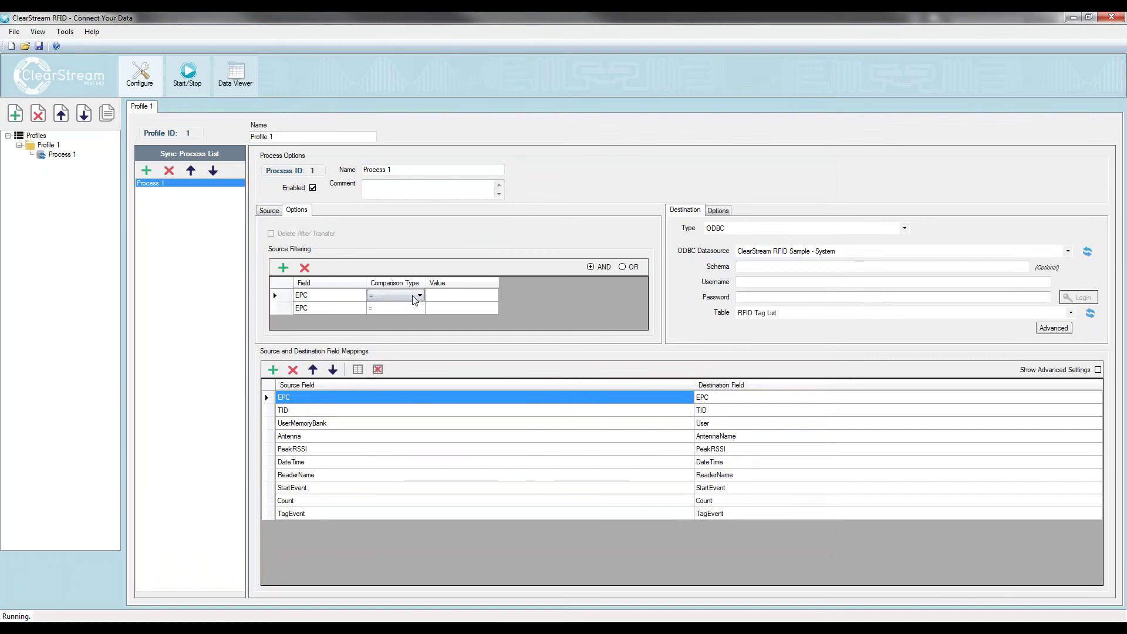
left_click(395, 296)
left_click(400, 320)
left_click(409, 309)
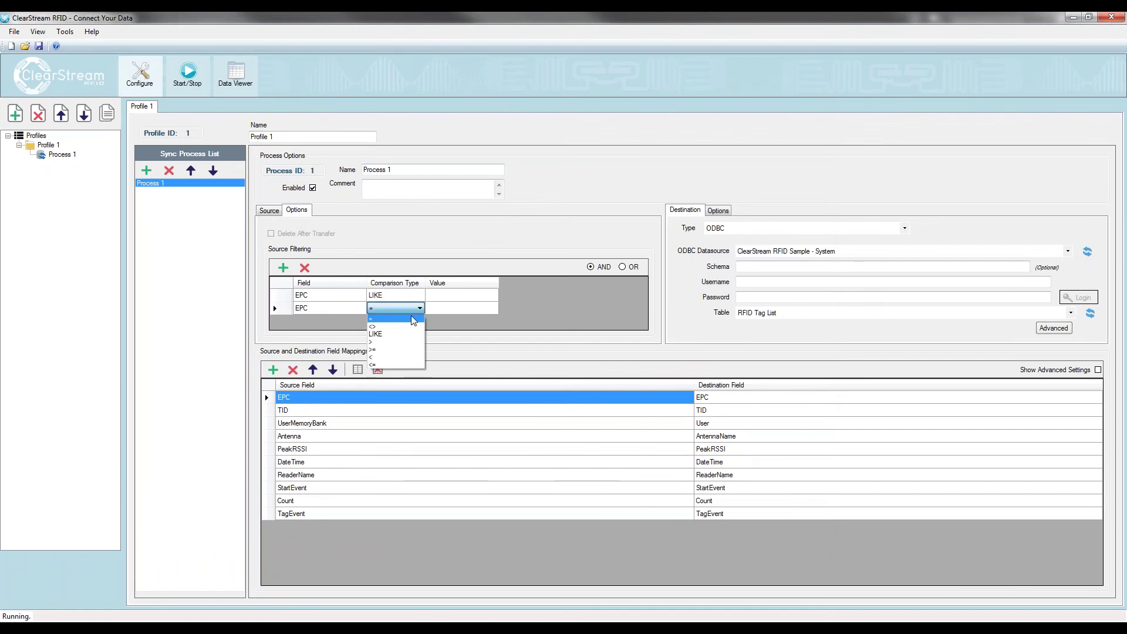
left_click(397, 336)
Set the values of the two EPC source filters to E28011% and 6780%.
left_click(453, 298)
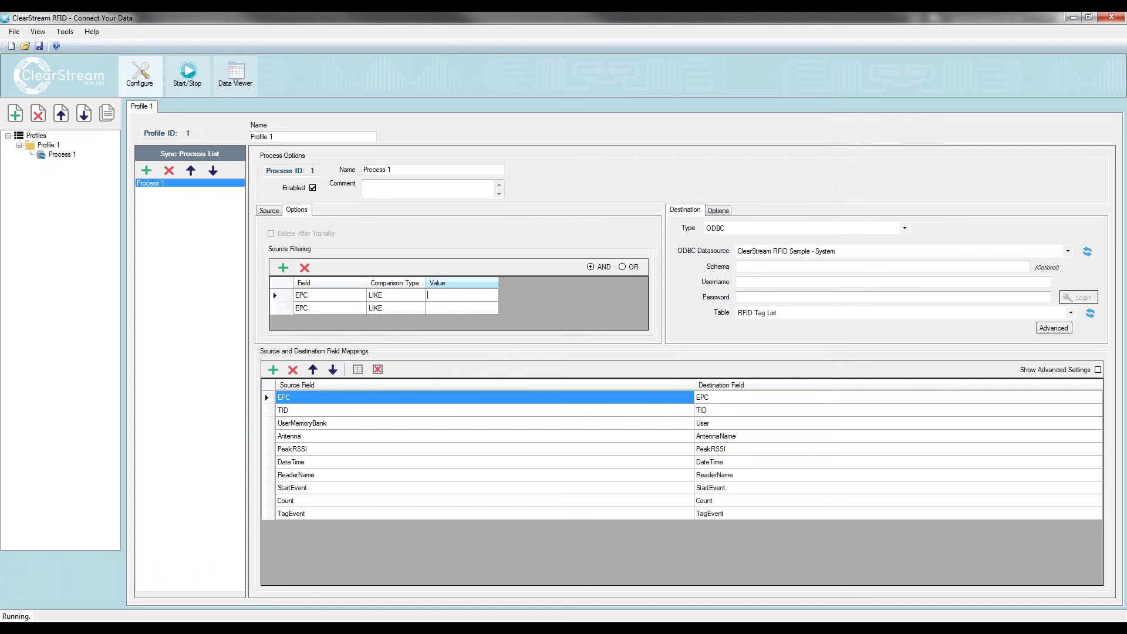
type("E2")
type("8011")
type("6780")
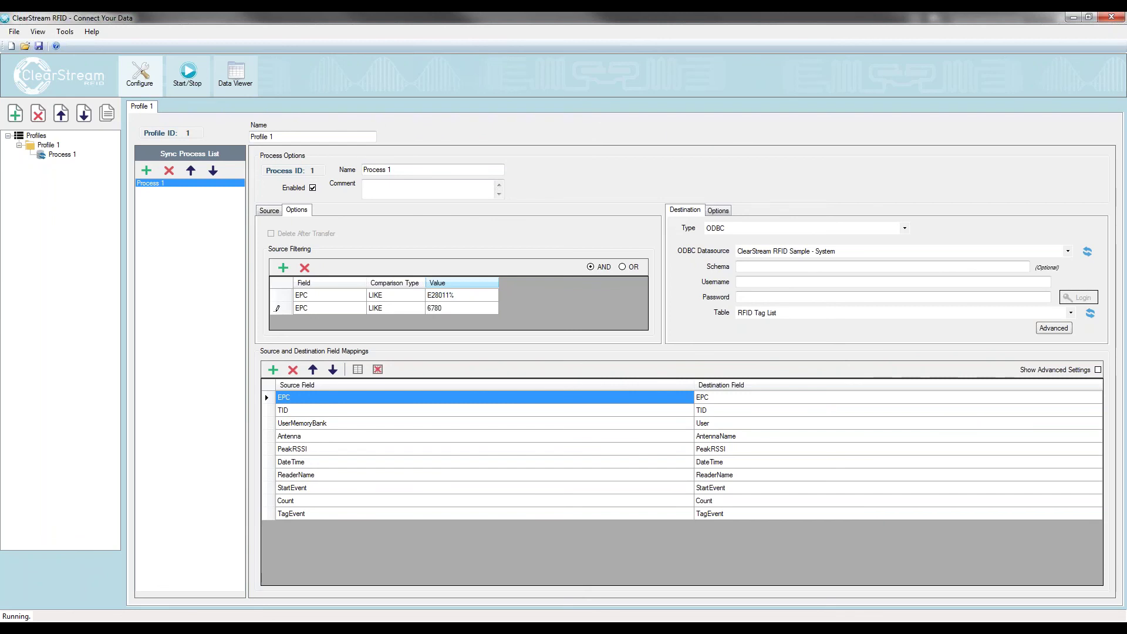
type("%")
key("Return")
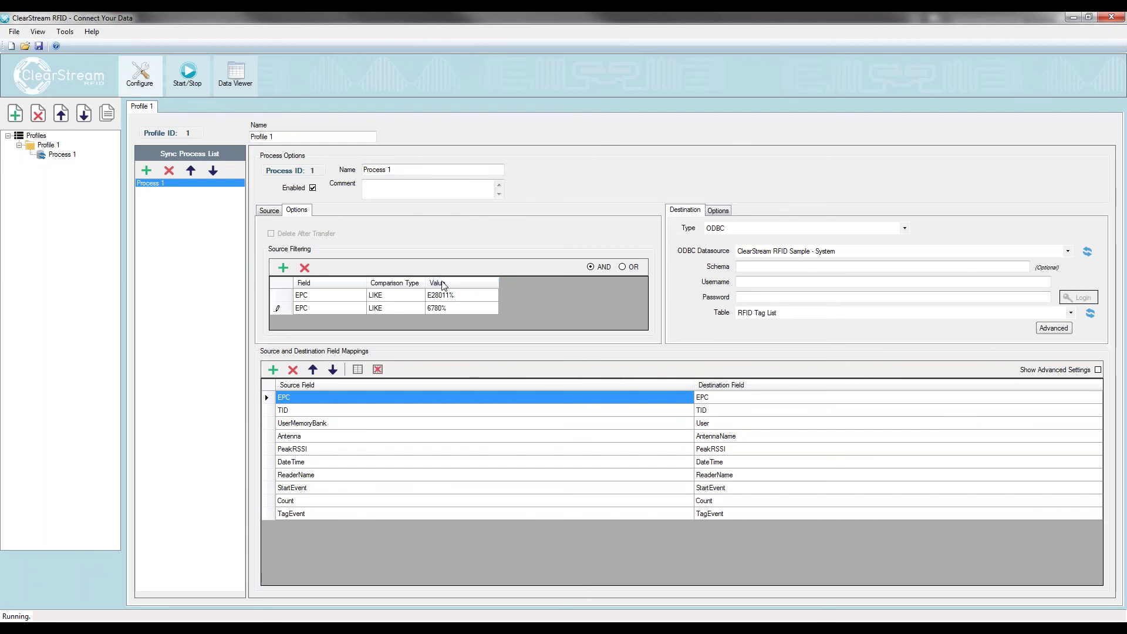
left_click(321, 301)
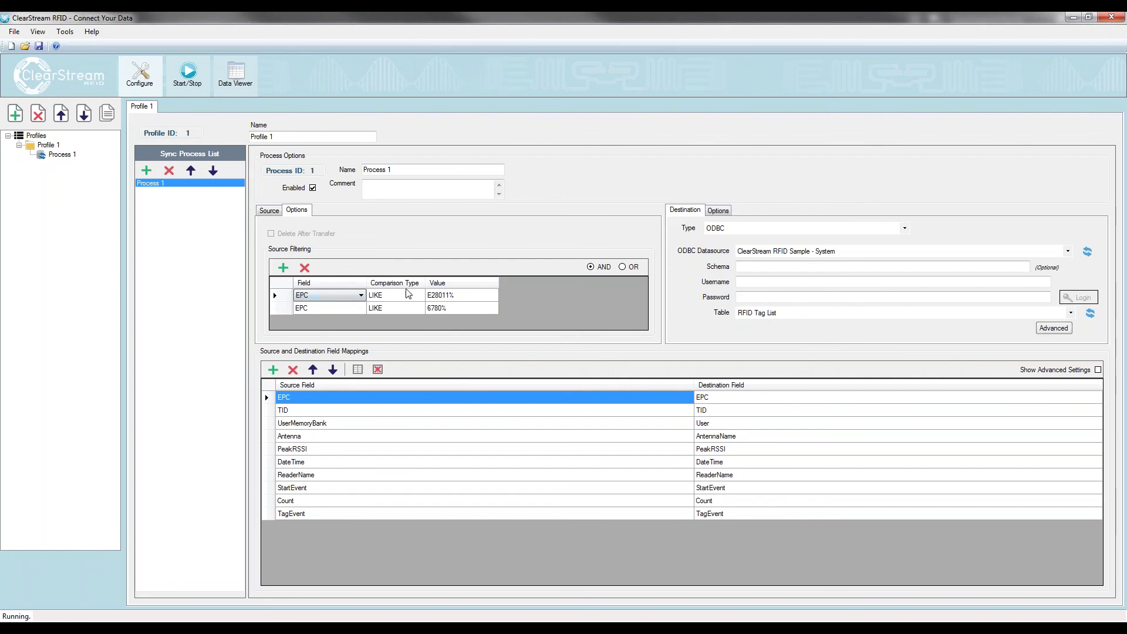
Check the process's source settings and filters and examine the EPC values in the RFID Tag List destination data.
left_click(272, 213)
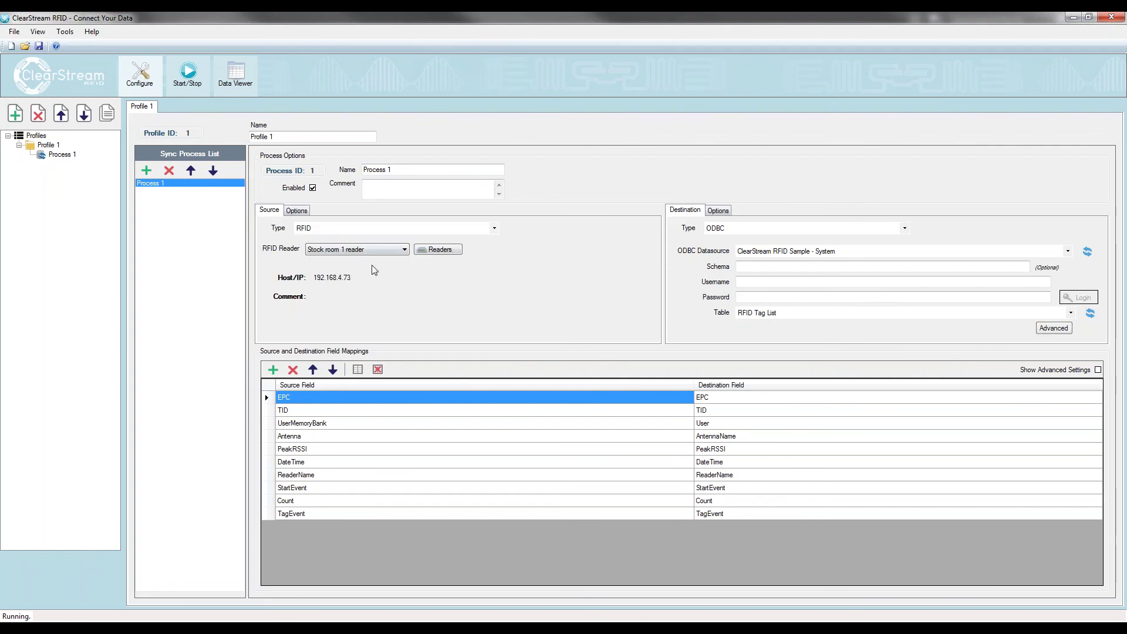
left_click(296, 211)
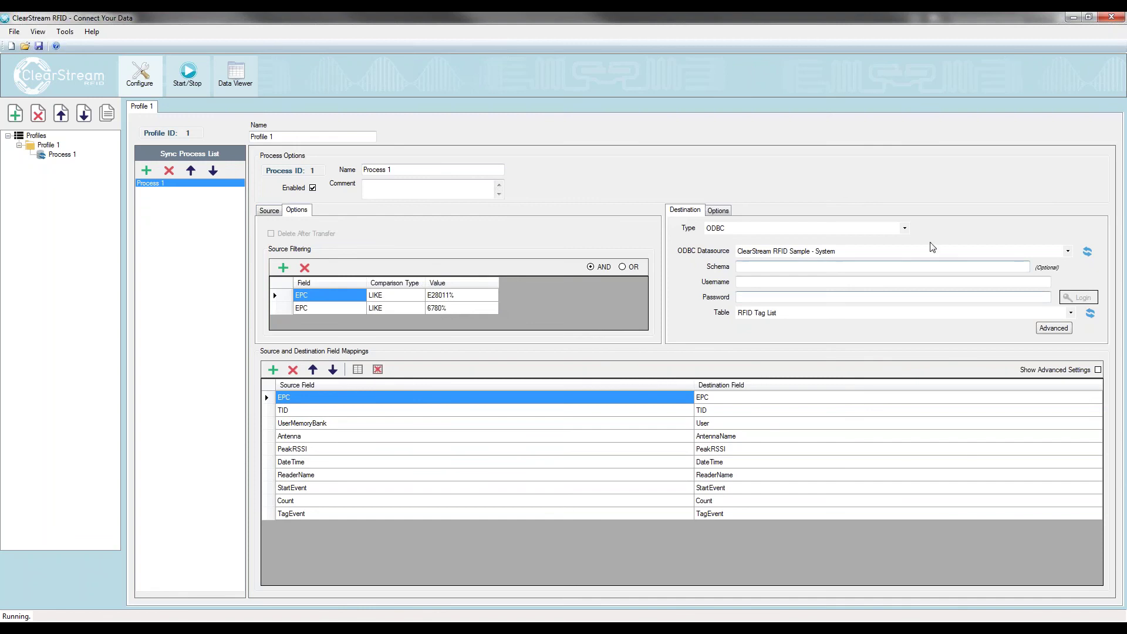
left_click(269, 210)
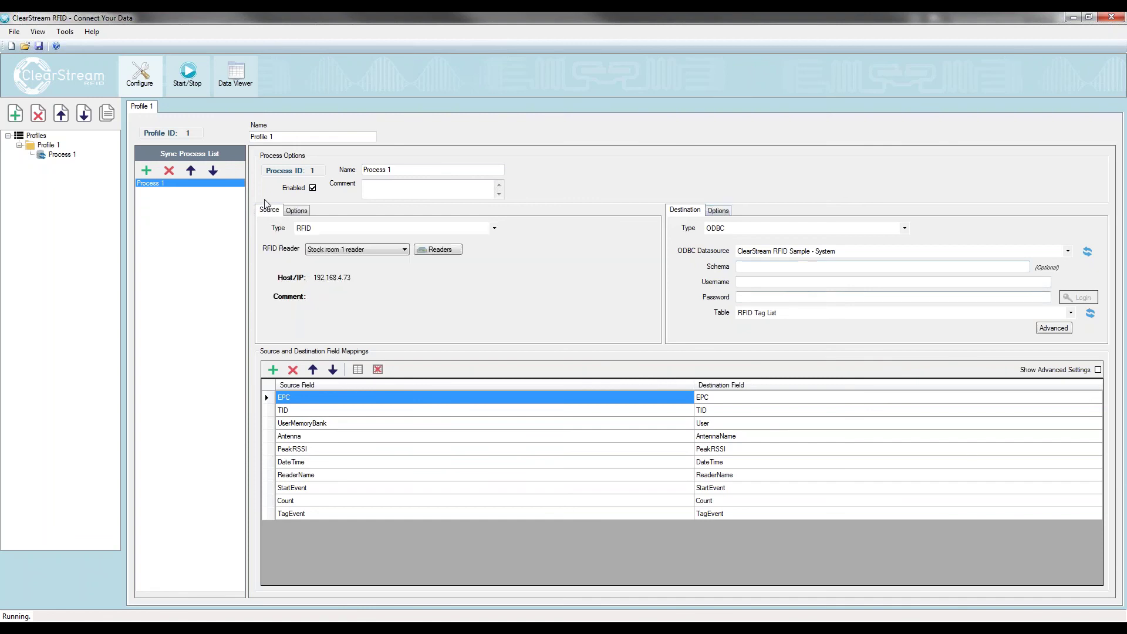
left_click(235, 76)
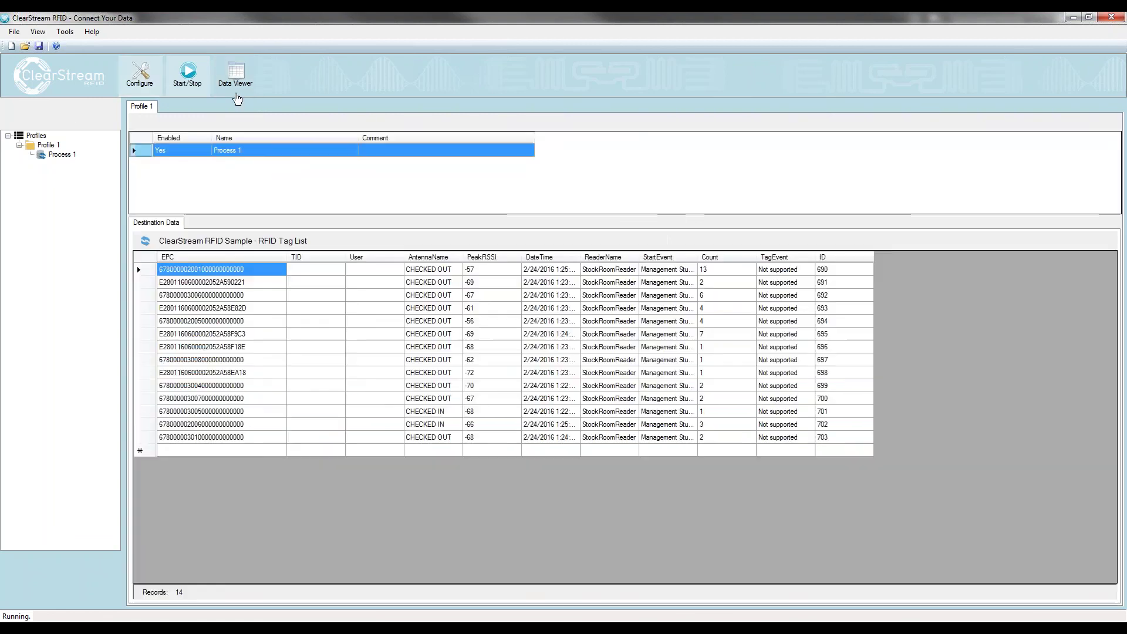
left_click(166, 274)
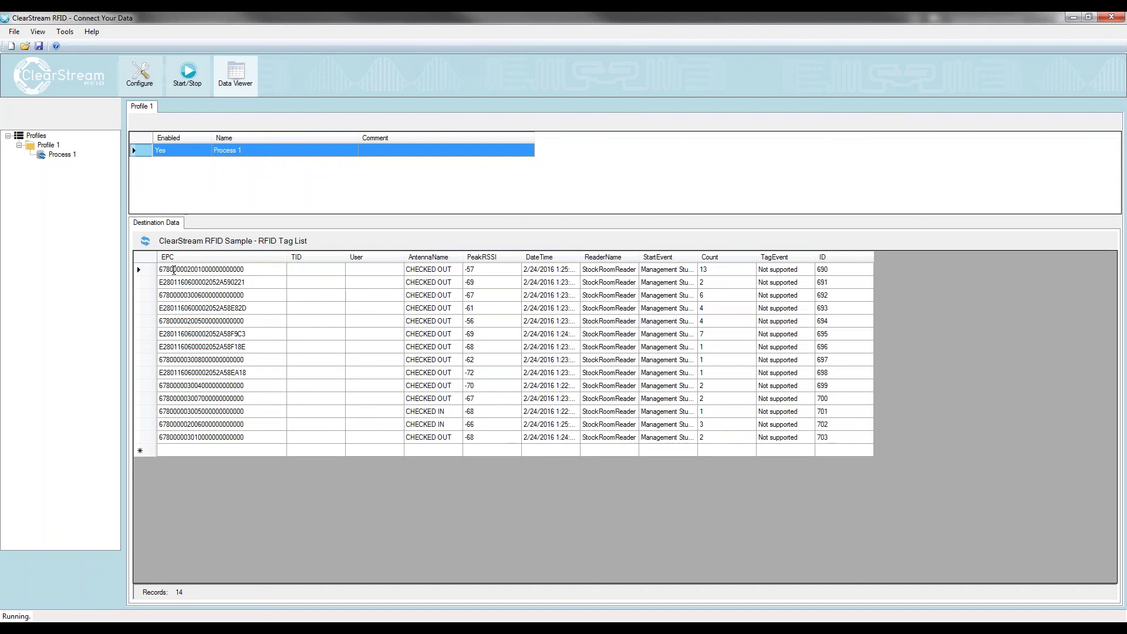
left_click(172, 284)
left_click(174, 286)
left_click(193, 309)
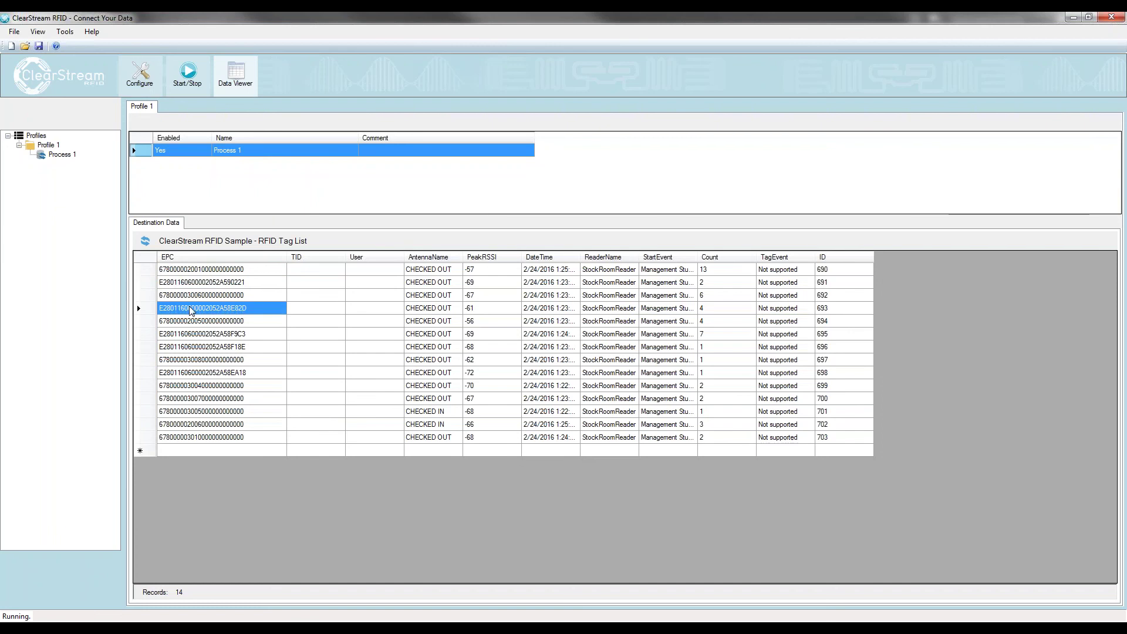
Return to the process configuration and save the project as Webinar24 in the Projects folder.
left_click(143, 76)
left_click(39, 46)
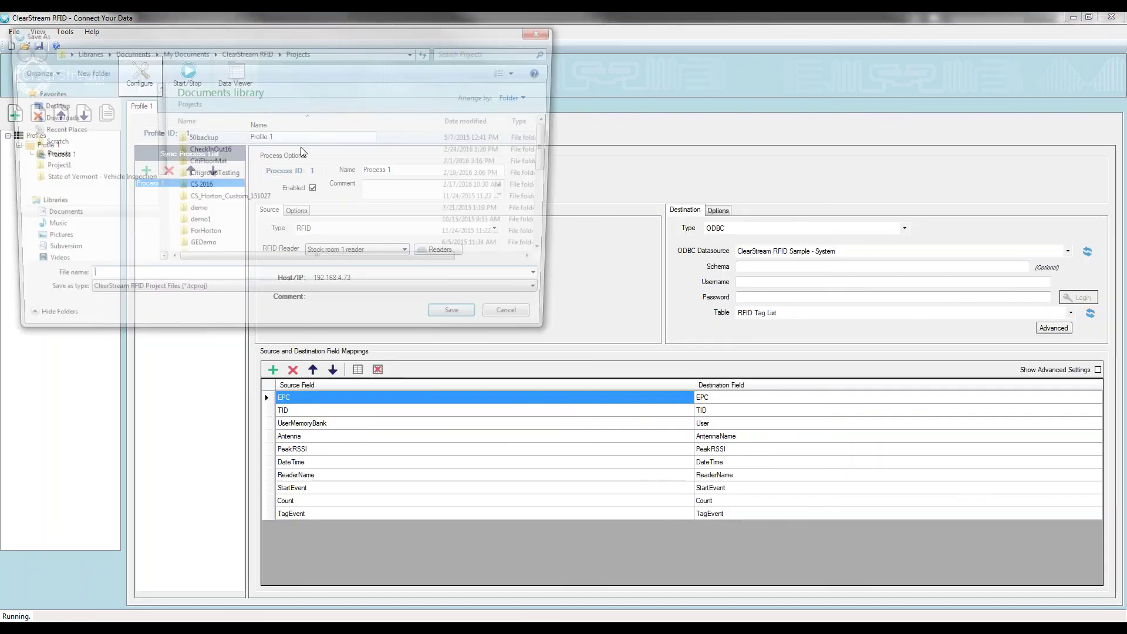
type("Webinar")
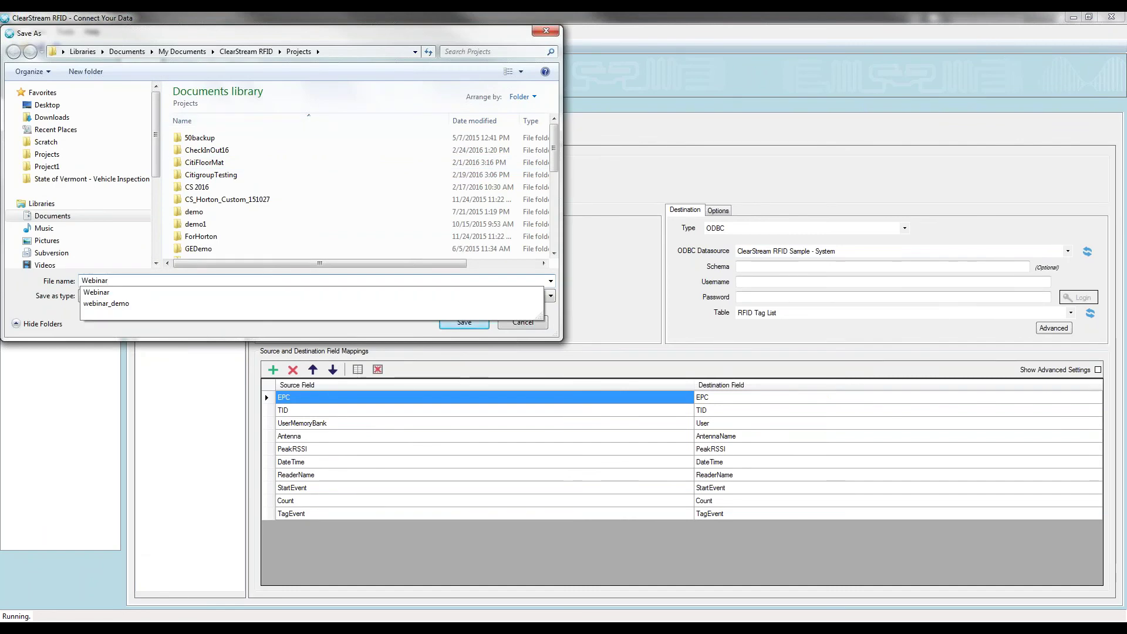
type("24")
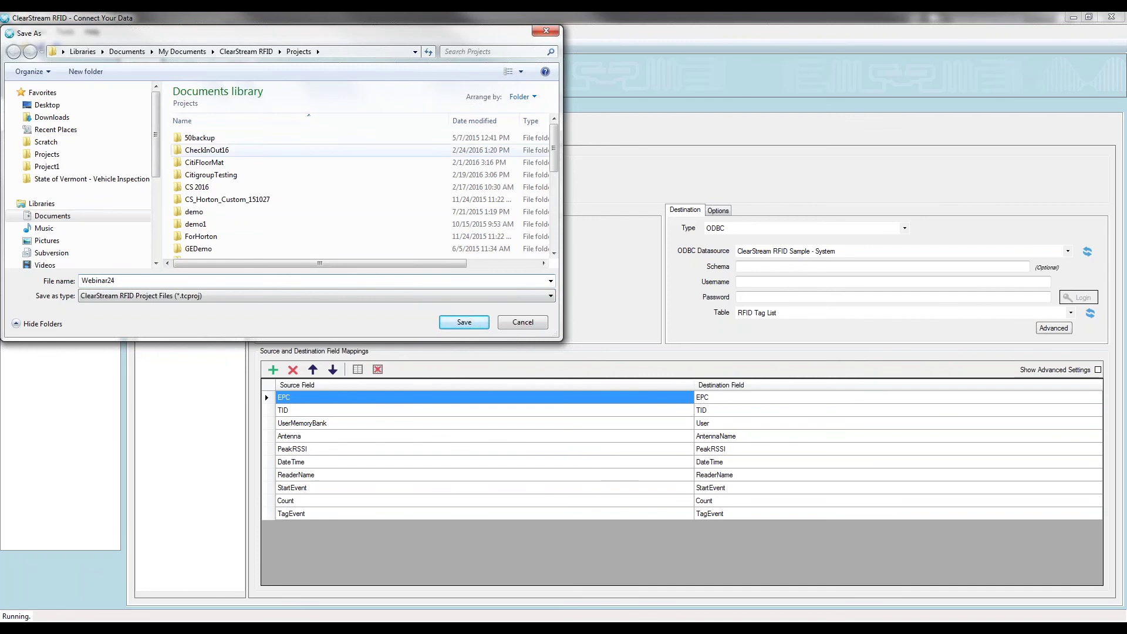
left_click(473, 324)
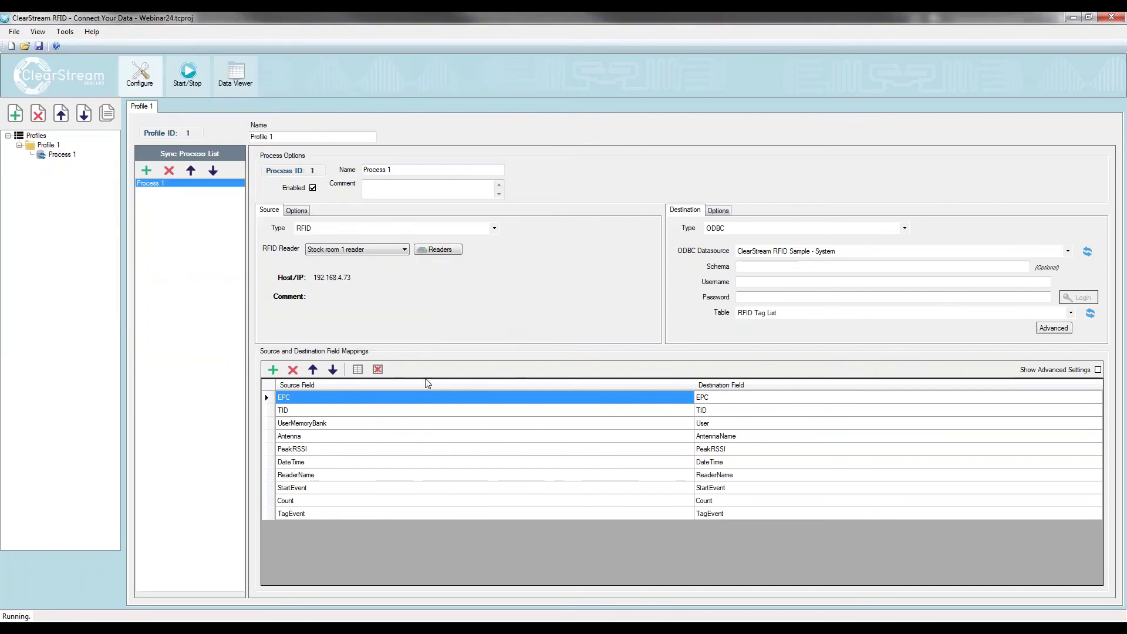
Start the Stock room 1 reader and view the tag records in the RFID Tag List destination data.
left_click(689, 422)
left_click(185, 78)
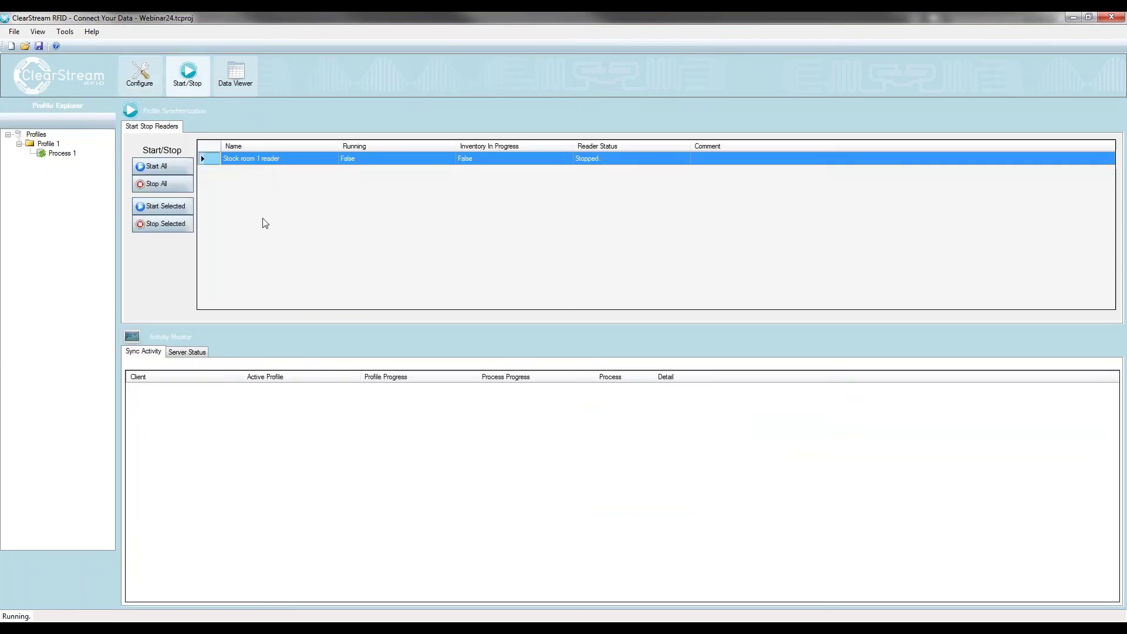
left_click(174, 209)
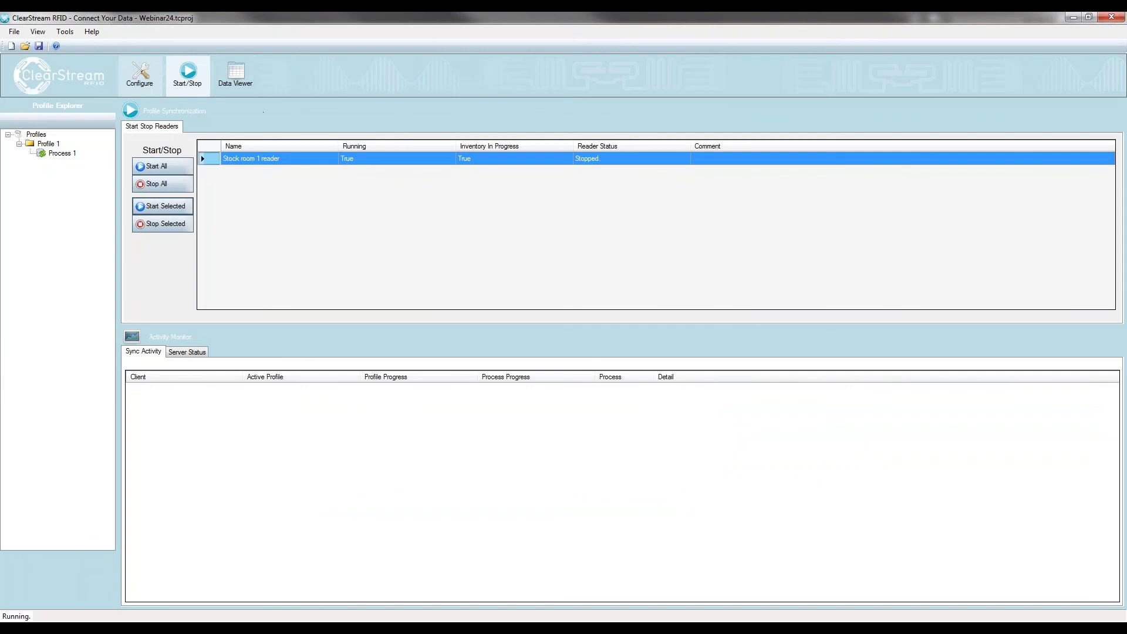
left_click(234, 79)
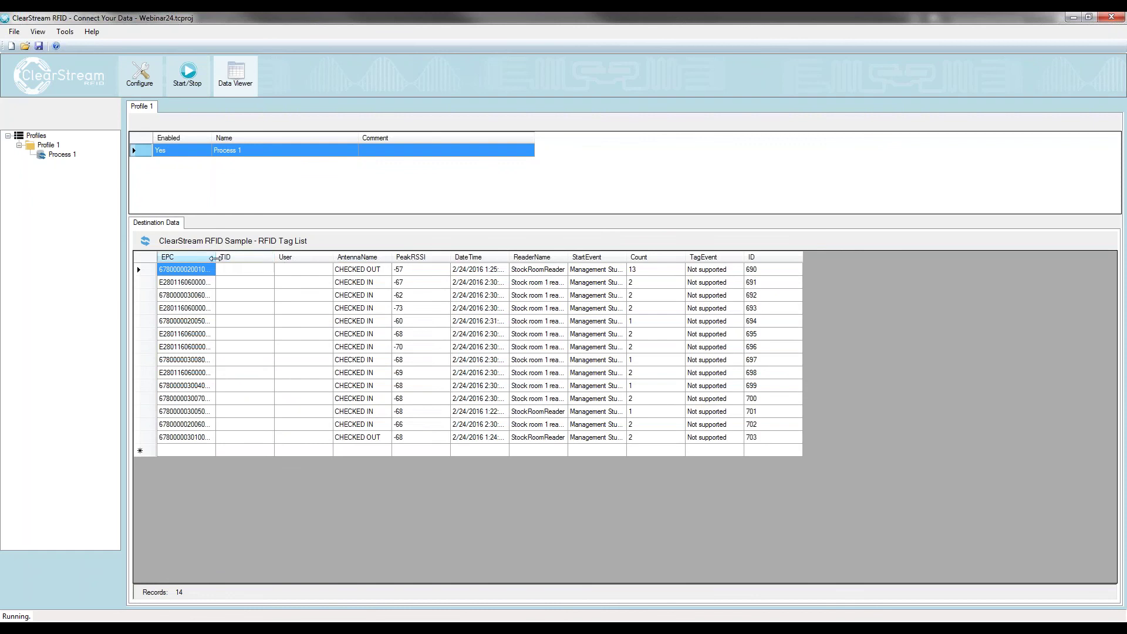
Widen the EPC column to show full tag values and refresh the RFID Tag List destination data.
left_click_drag(216, 257, 272, 257)
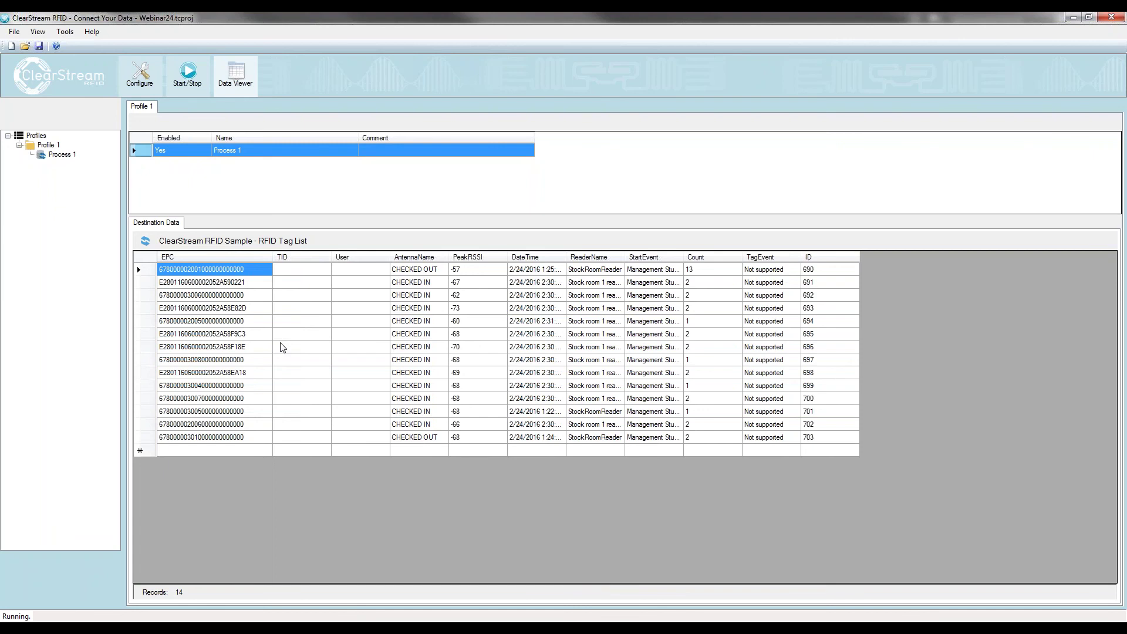
left_click(151, 244)
left_click(145, 241)
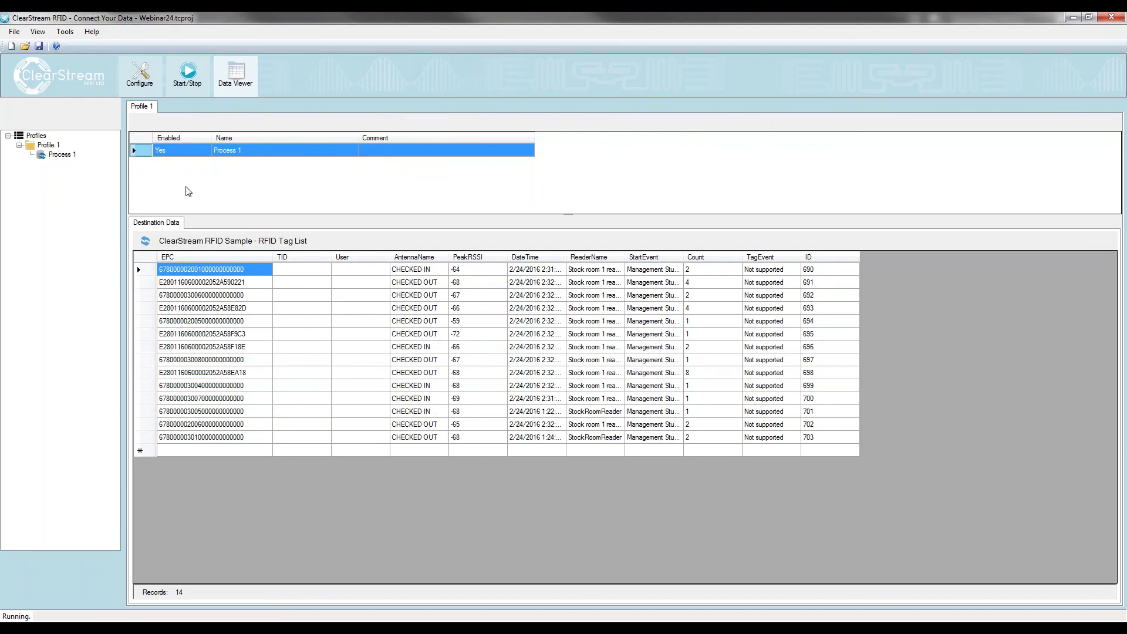
Stop the Stock room 1 reader and return to the process configuration.
left_click(186, 83)
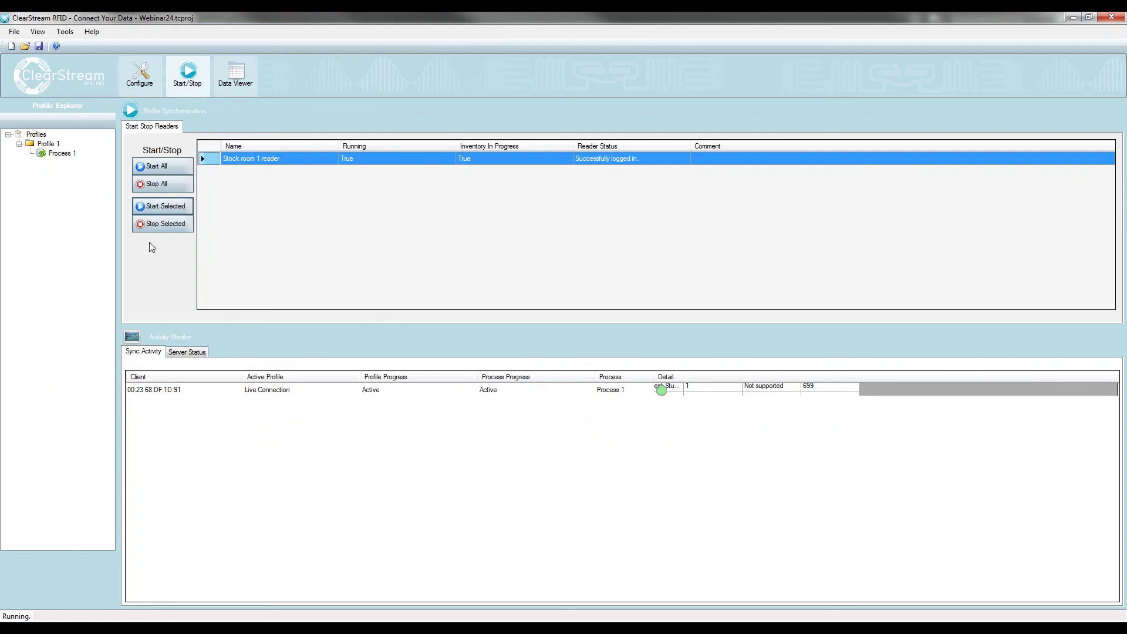
left_click(158, 224)
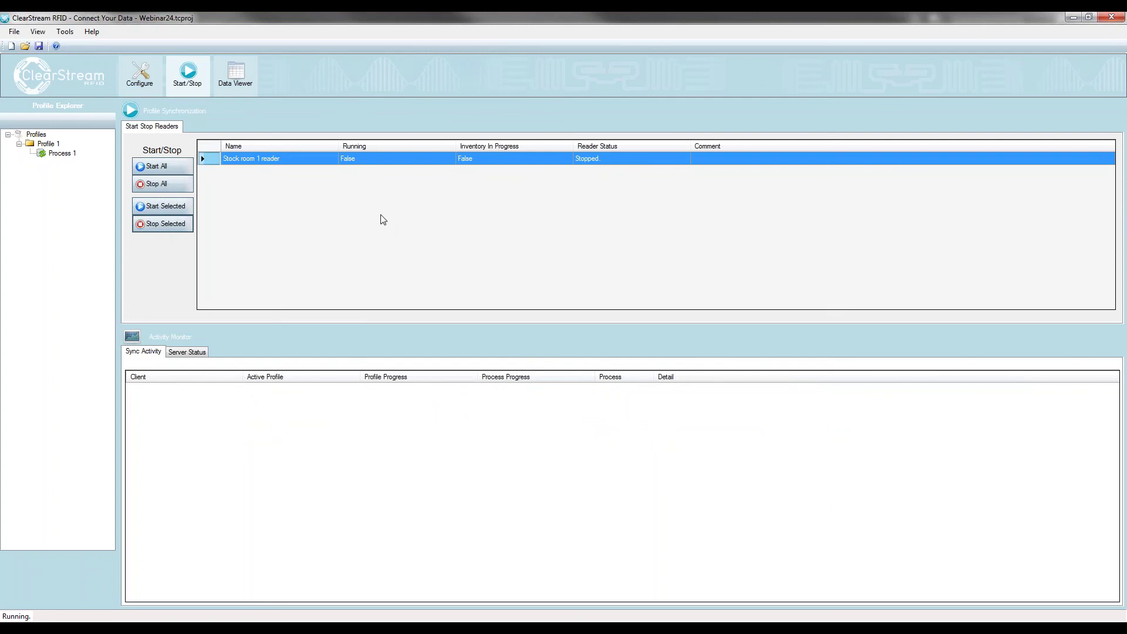
left_click(140, 74)
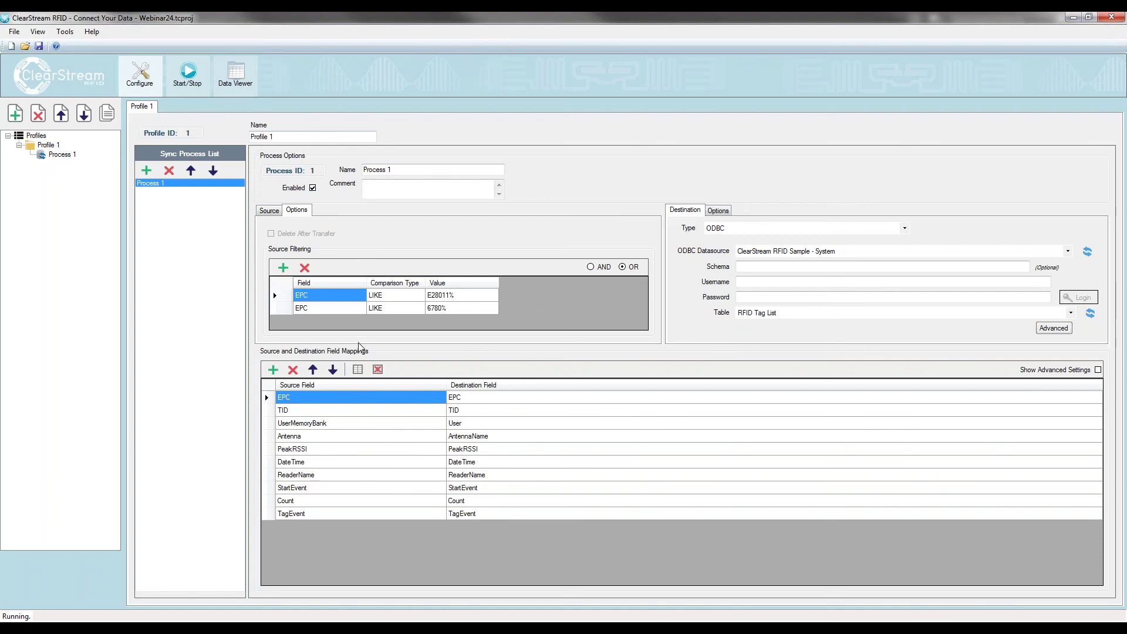
Review the scanning and antenna settings of the Stock room 1 reader, then close its configuration.
left_click(269, 210)
left_click(453, 247)
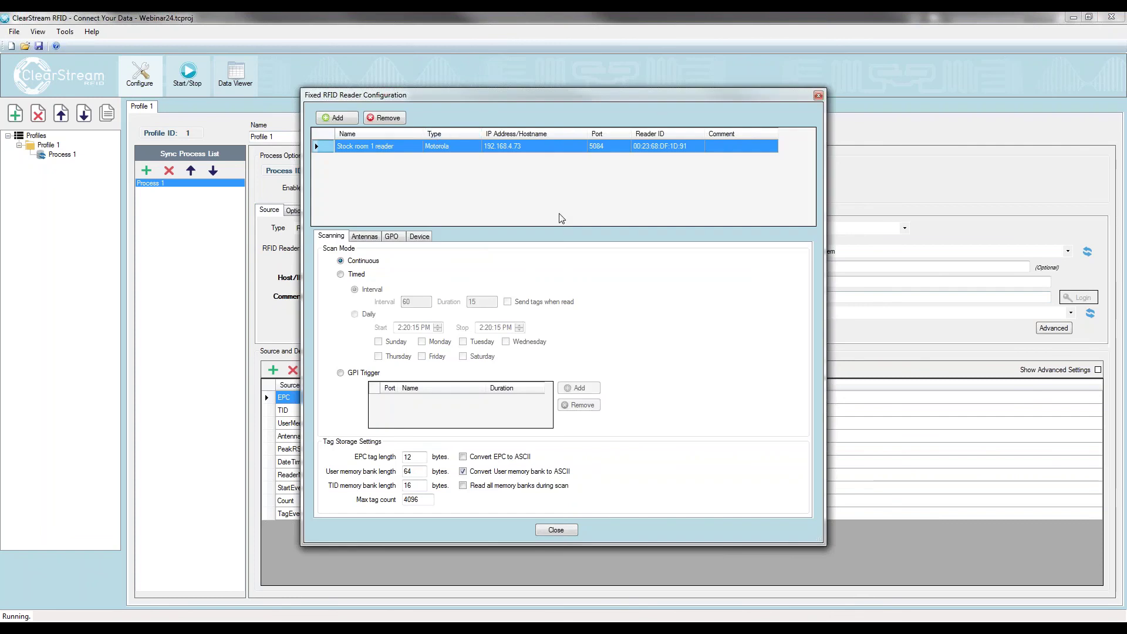
left_click(372, 238)
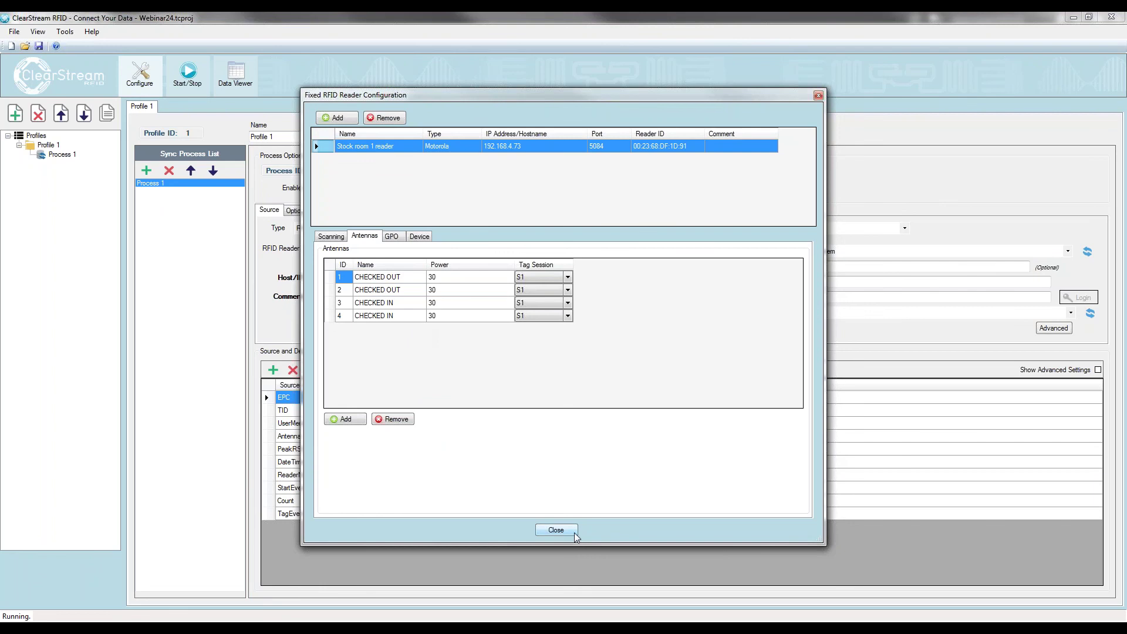
left_click(556, 530)
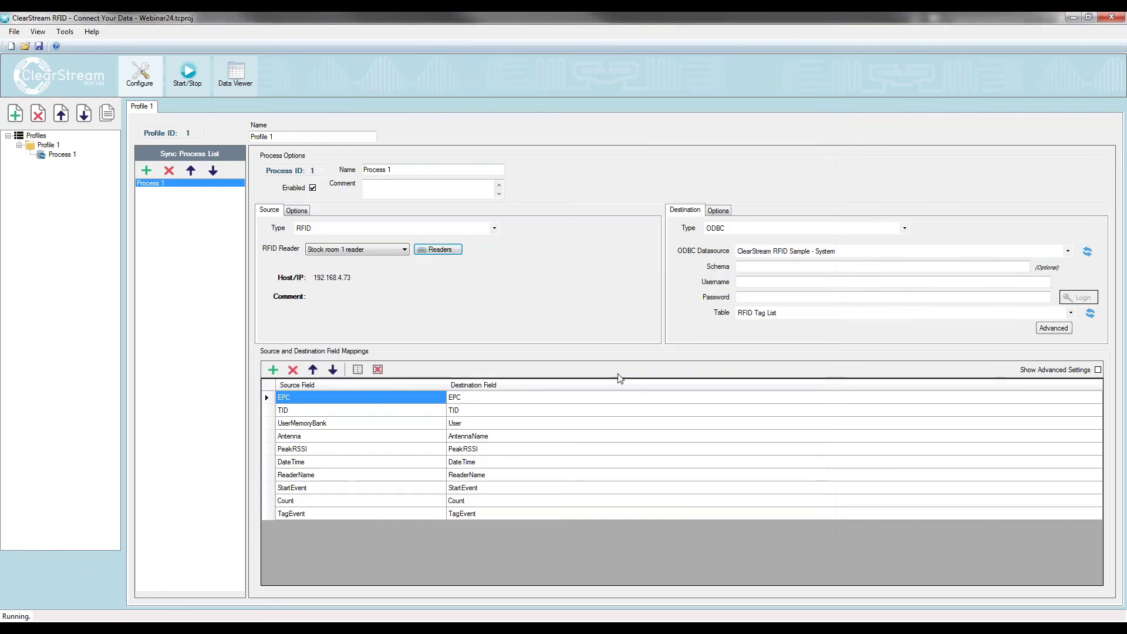
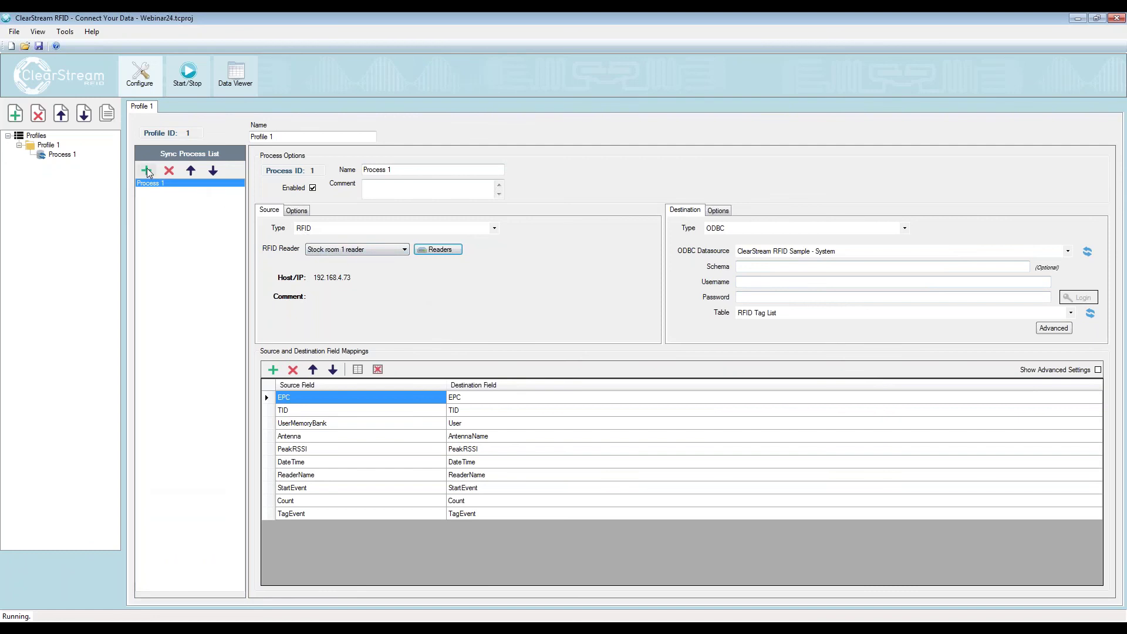
Add a second process to Profile 1 and set its source type to RFID.
left_click(147, 170)
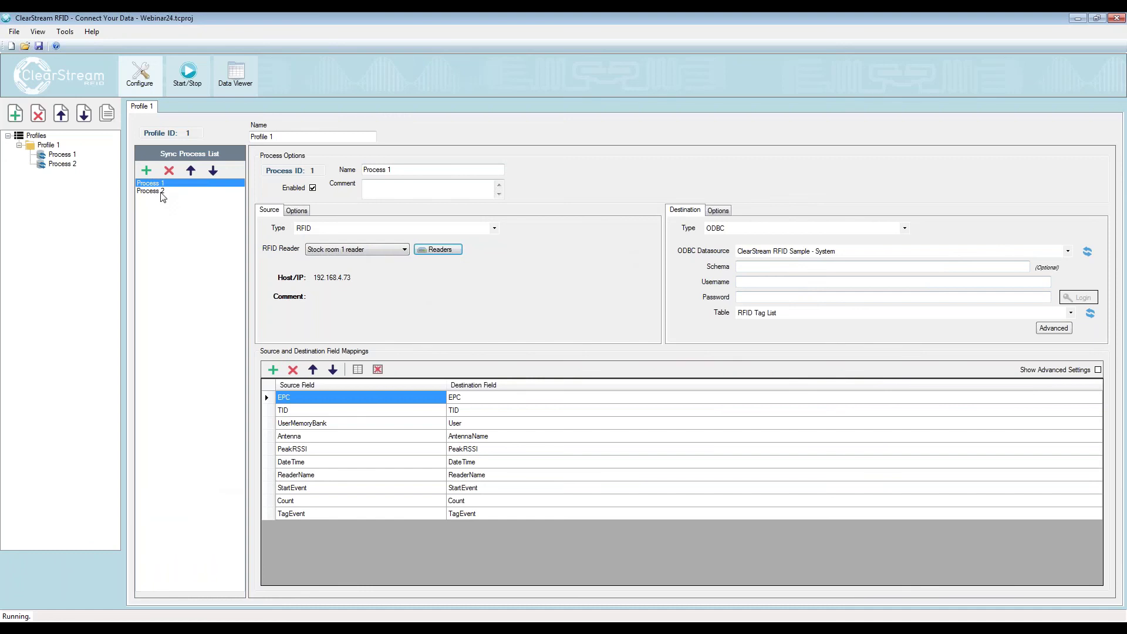
left_click(340, 229)
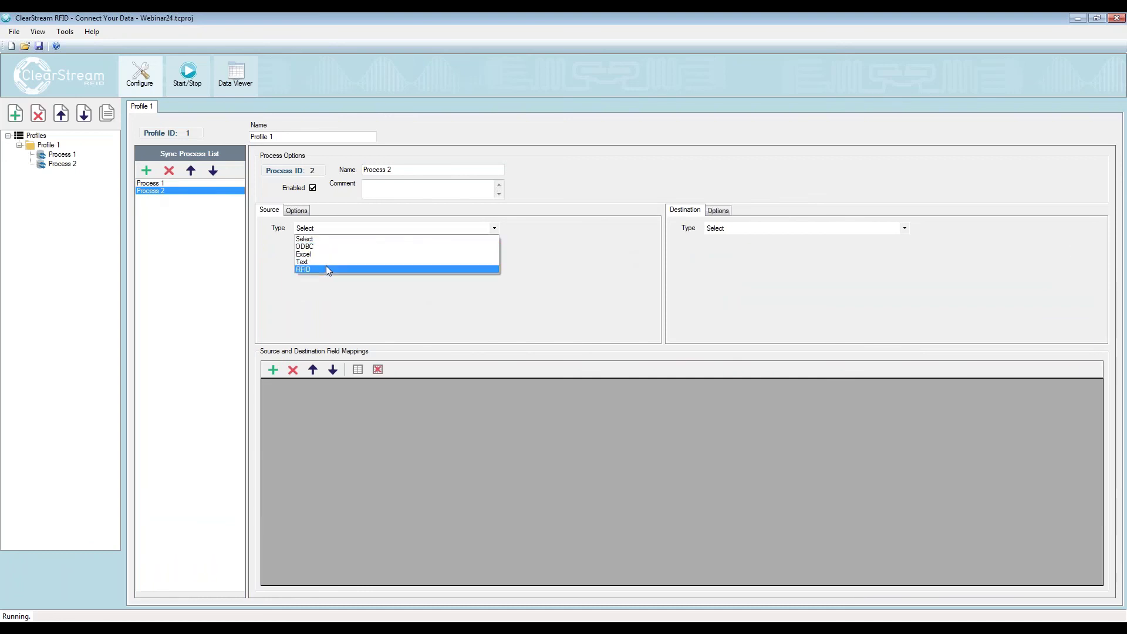
left_click(325, 266)
Set the second process's destination to ODBC with the ClearStream RFID Sample - System datasource and the 5 Field Sample table.
left_click(751, 230)
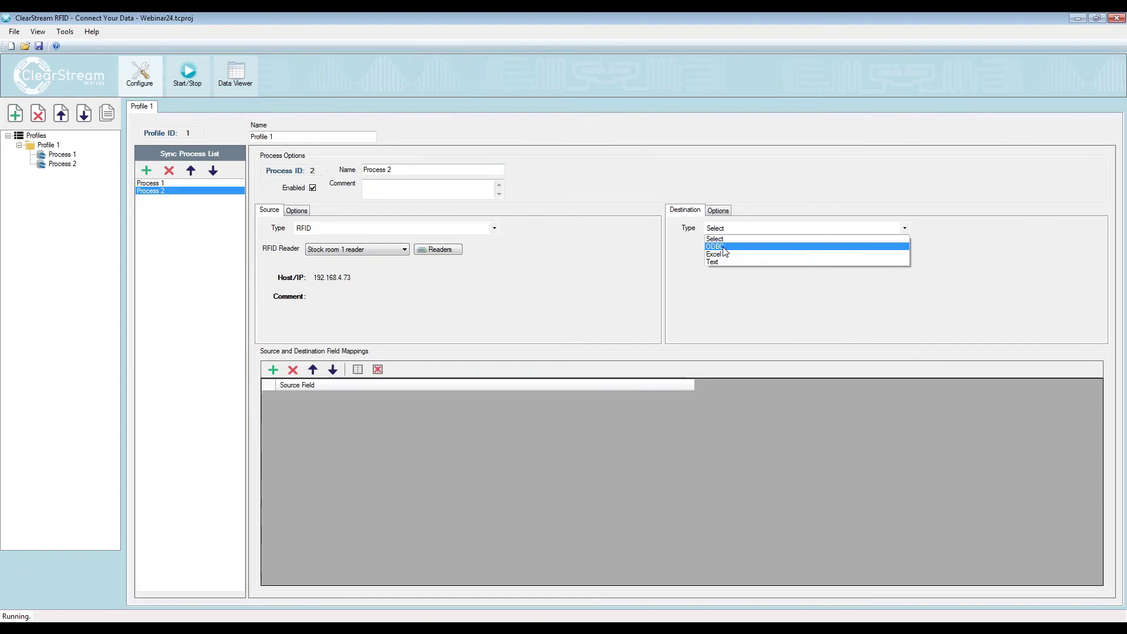
left_click(724, 247)
left_click(778, 252)
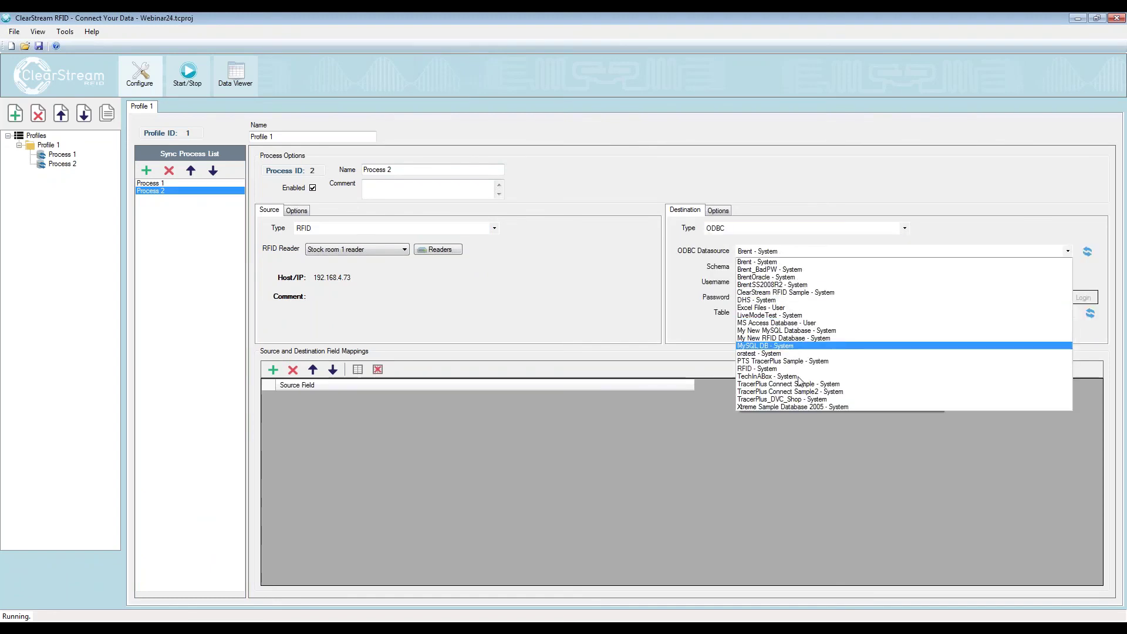
left_click(791, 294)
left_click(787, 314)
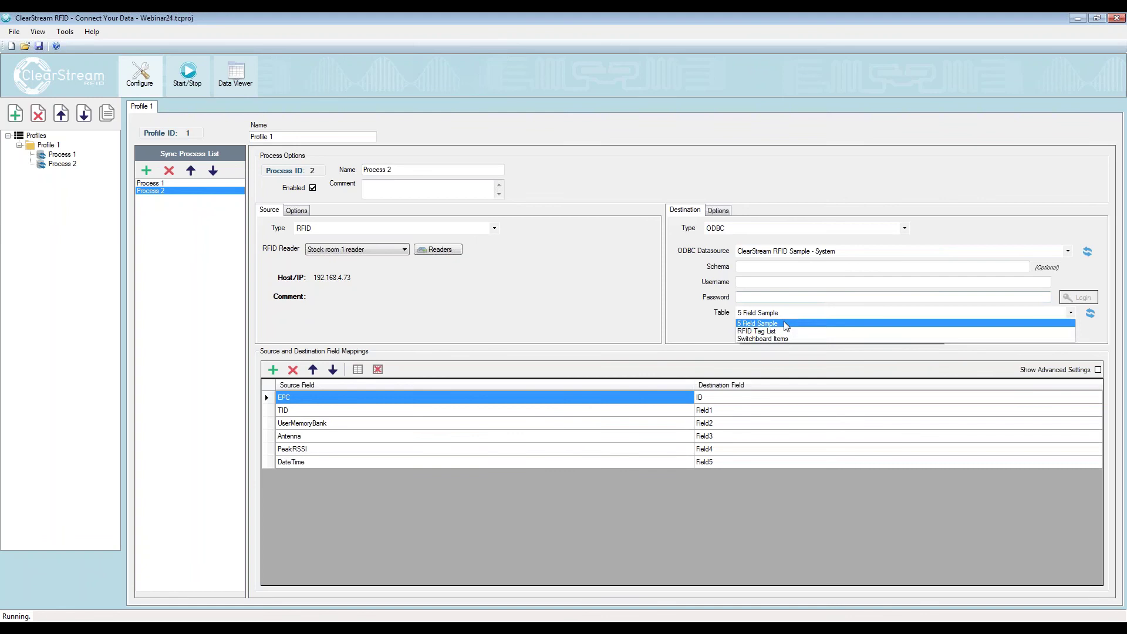
left_click(785, 323)
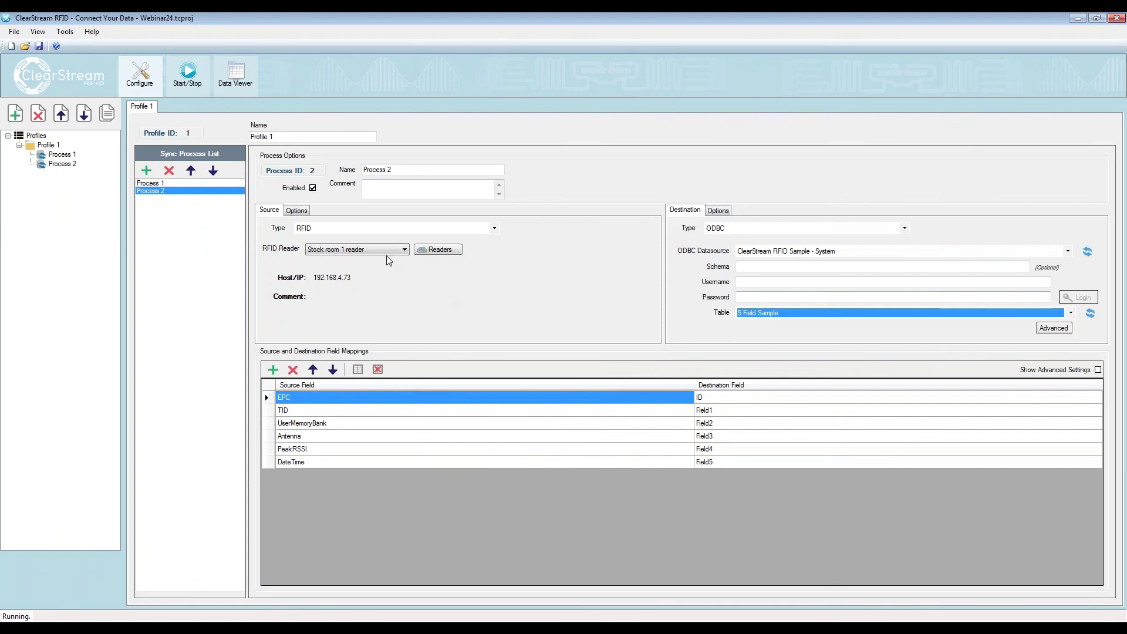
Rename the first process as Capture Items and the second as Capture Badges.
left_click(162, 183)
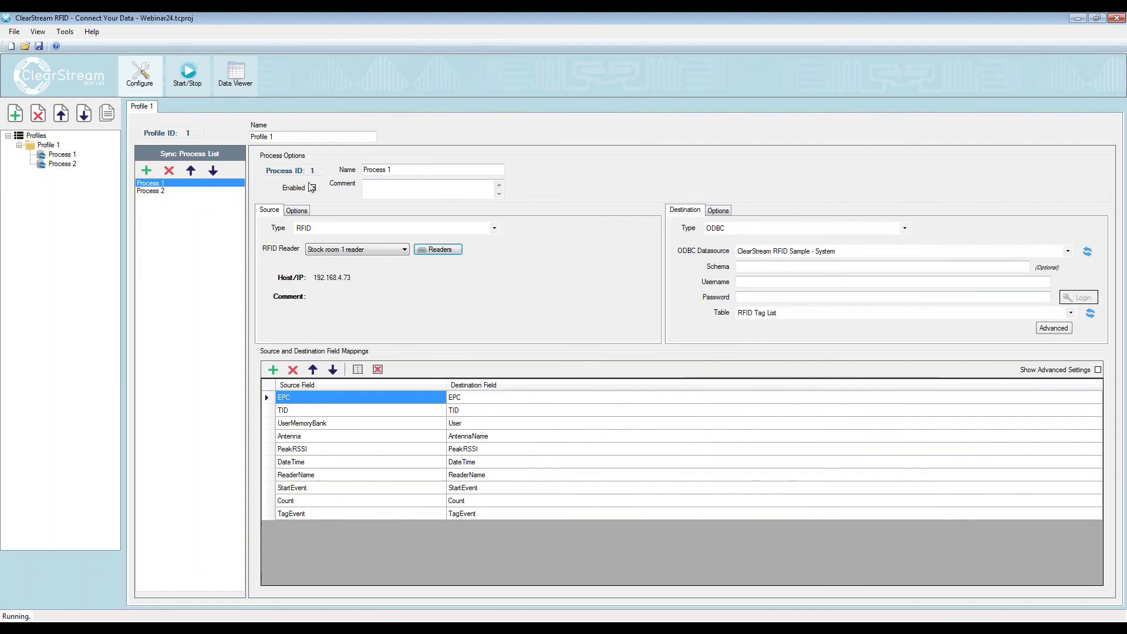
left_click_drag(453, 170, 364, 170)
type("Captu")
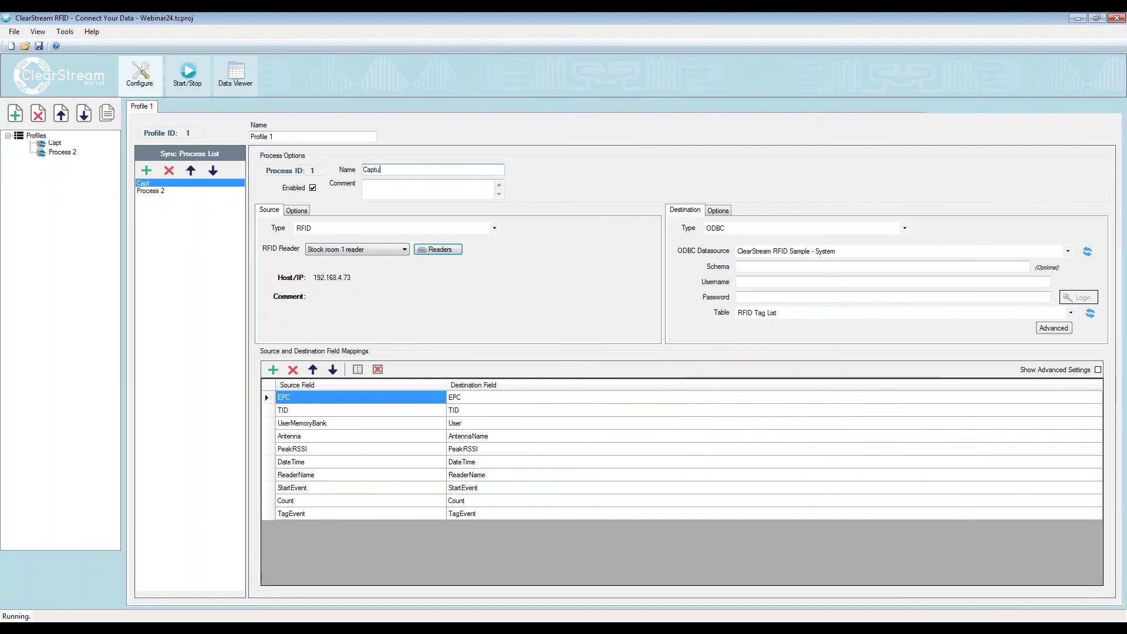
type("re Items")
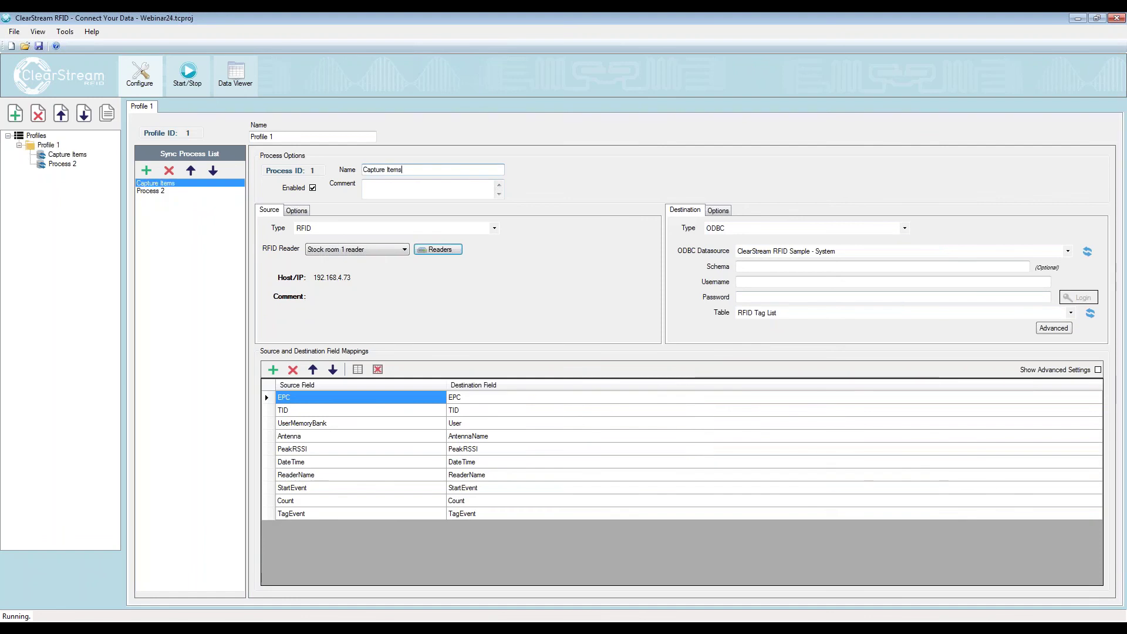
left_click(150, 191)
left_click_drag(411, 171, 363, 170)
type("Capture Badges")
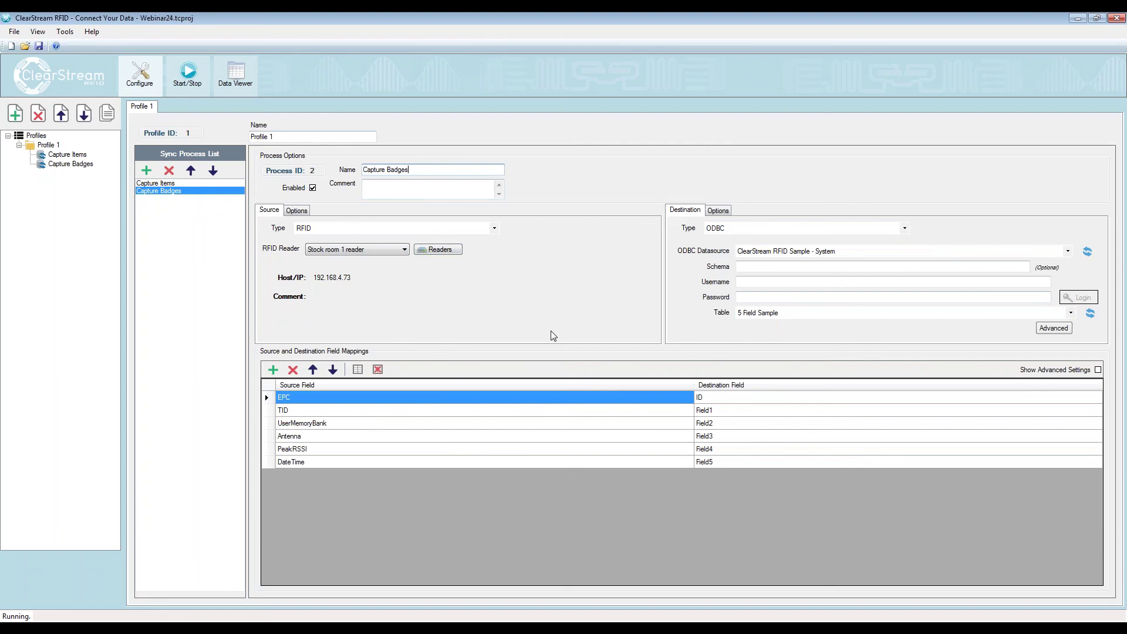
Add a source filter to the Capture Badges process with field EPC, comparison LIKE and value B%.
left_click(162, 184)
left_click(297, 211)
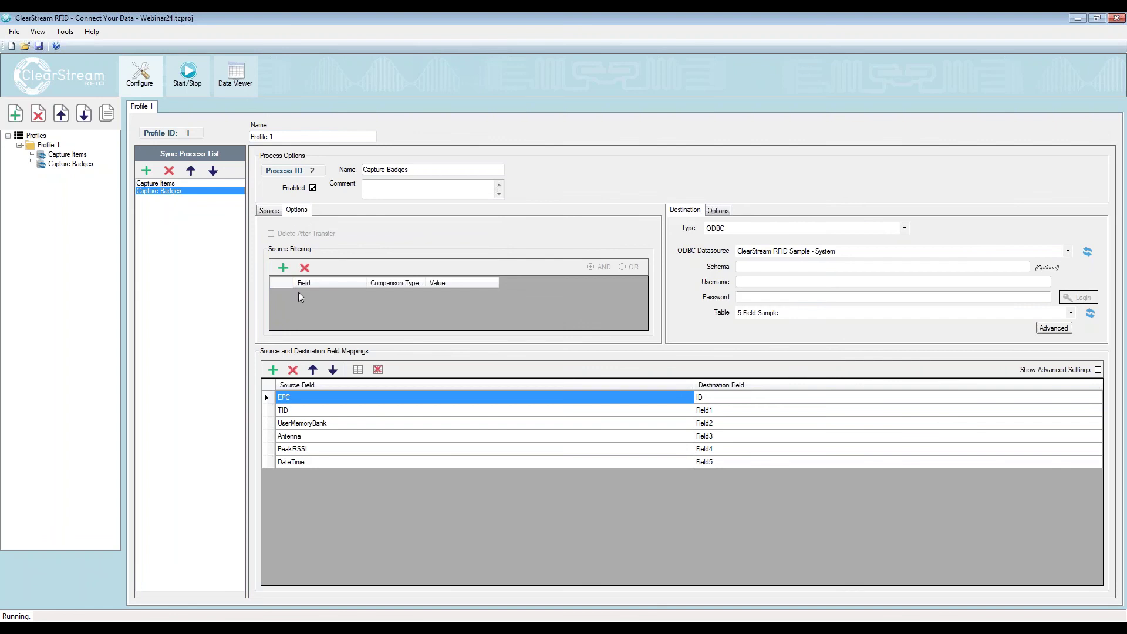
left_click(286, 291)
left_click(337, 295)
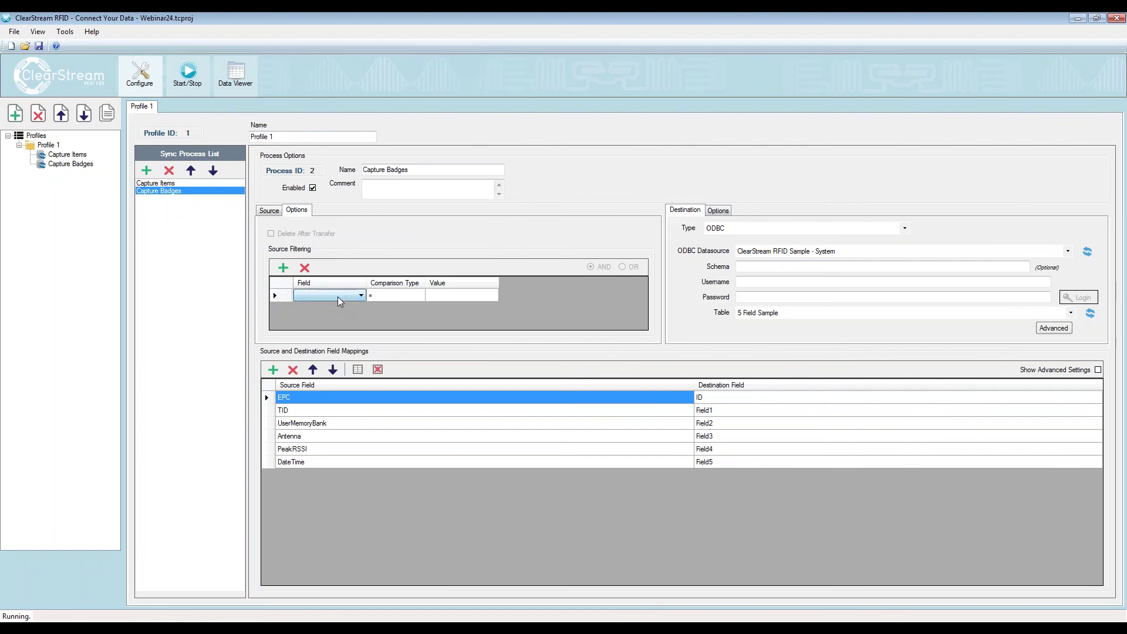
left_click(340, 305)
left_click(399, 295)
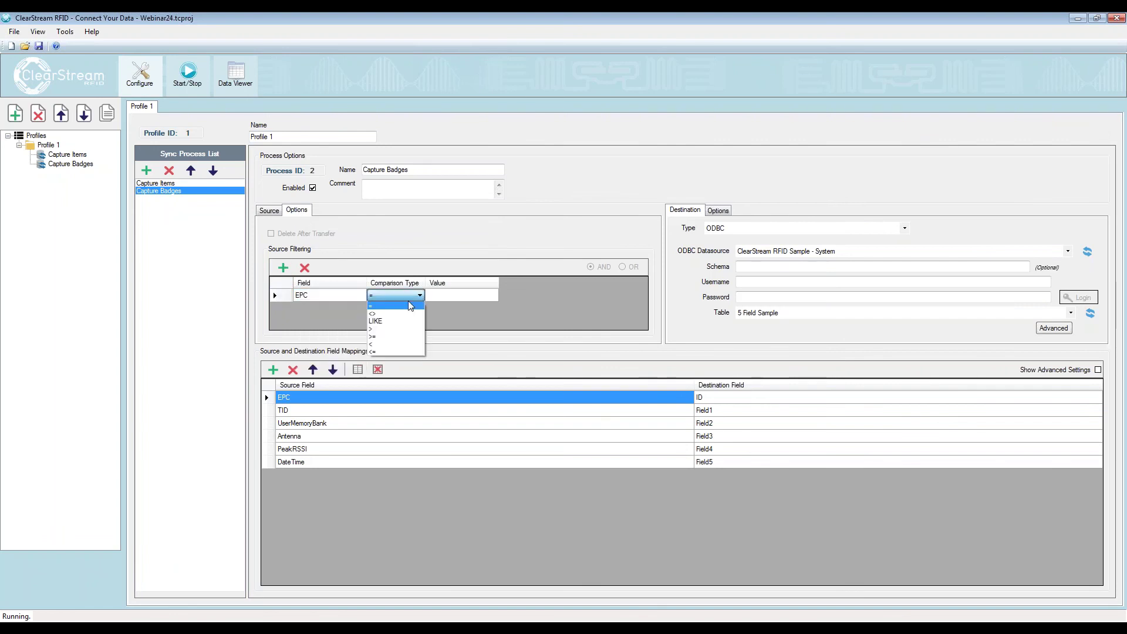
left_click(398, 321)
left_click(452, 295)
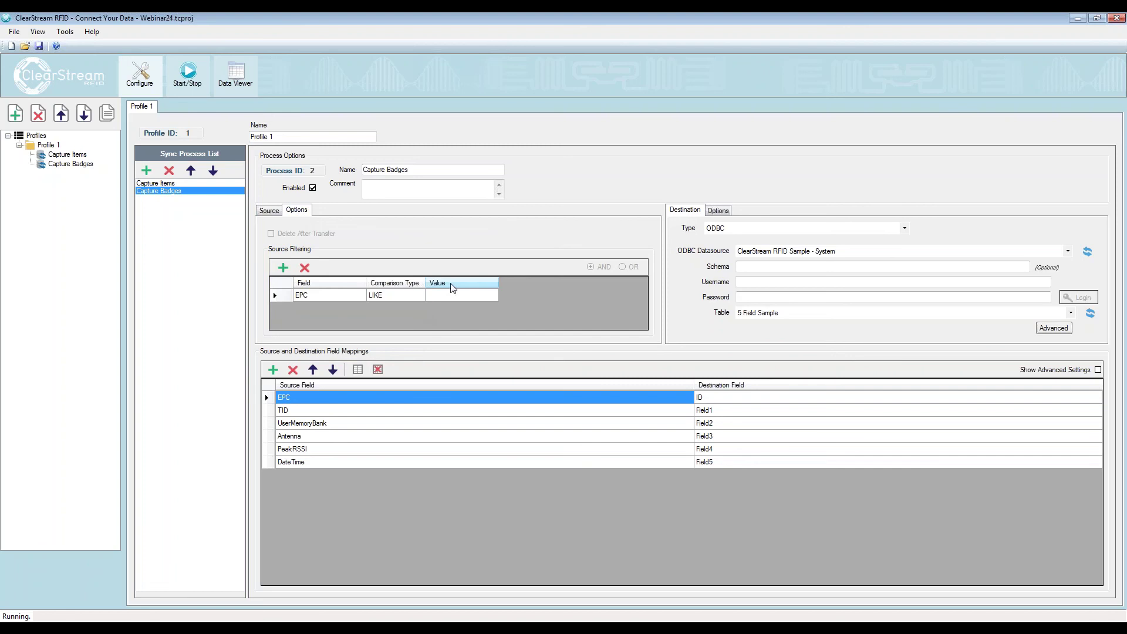
type("B%")
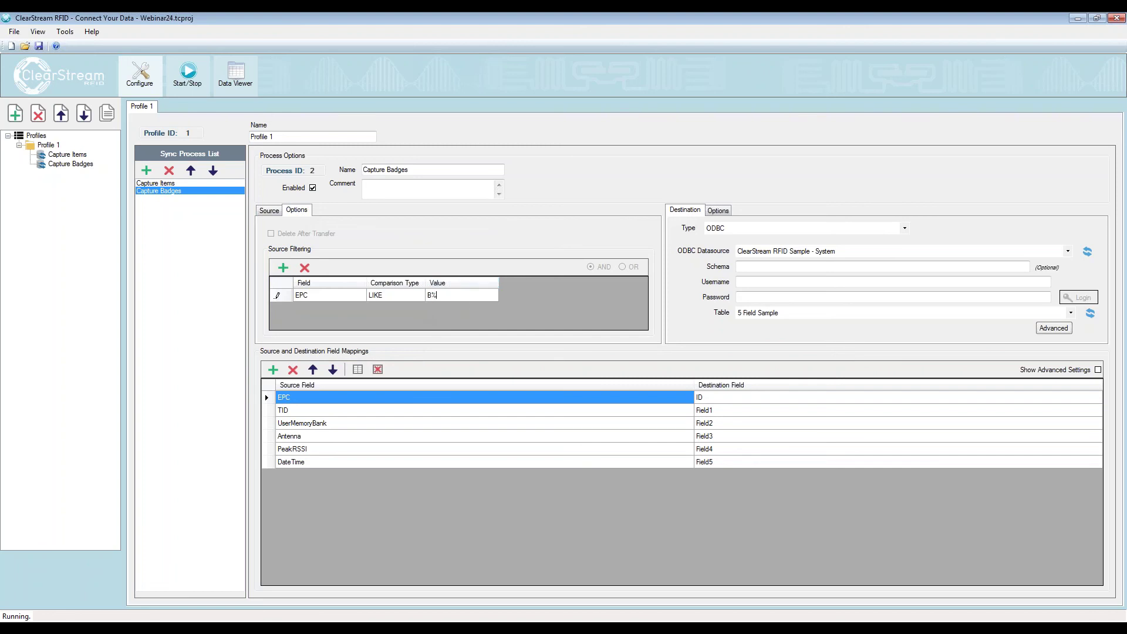
key("Tab")
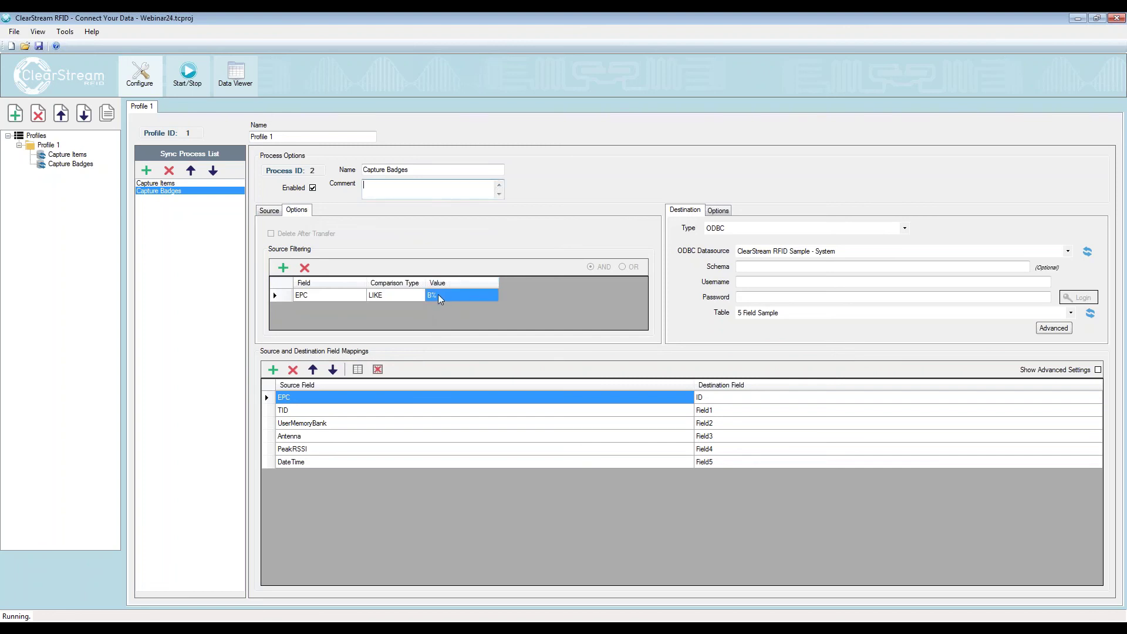
Compare the Capture Items and Capture Badges settings and check the reader status and destination tag data.
left_click(167, 184)
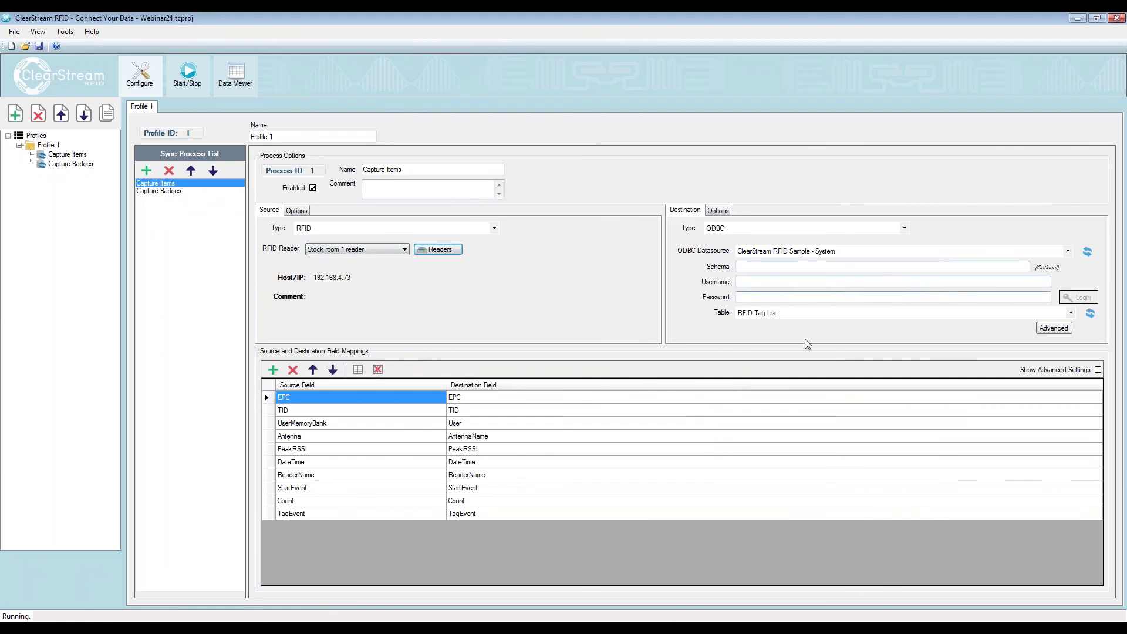
key("Down")
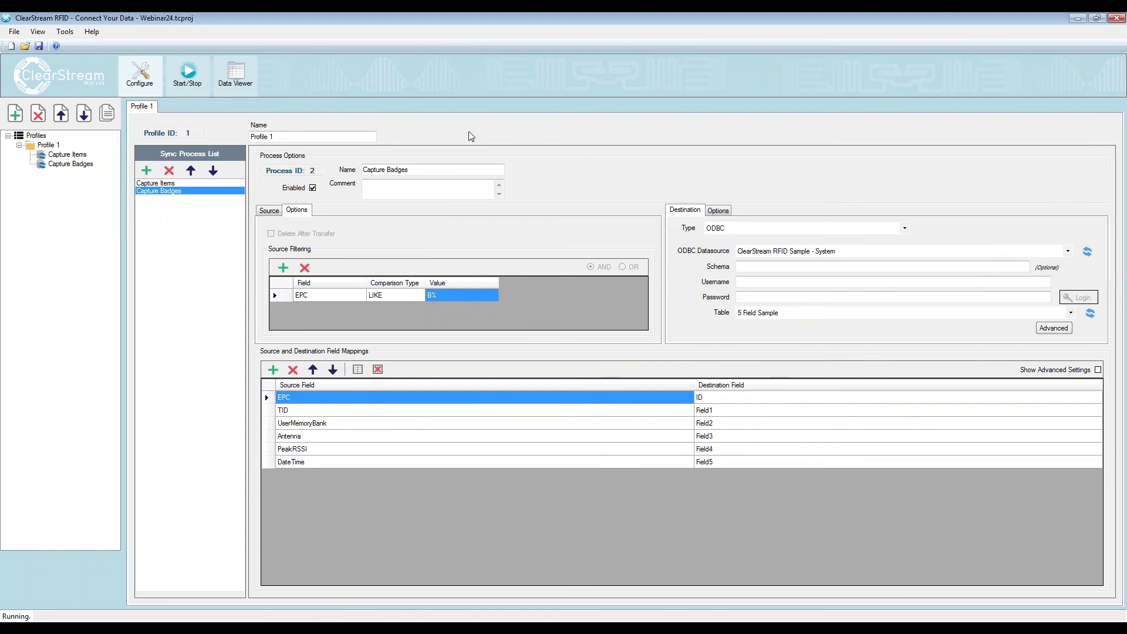
left_click(184, 77)
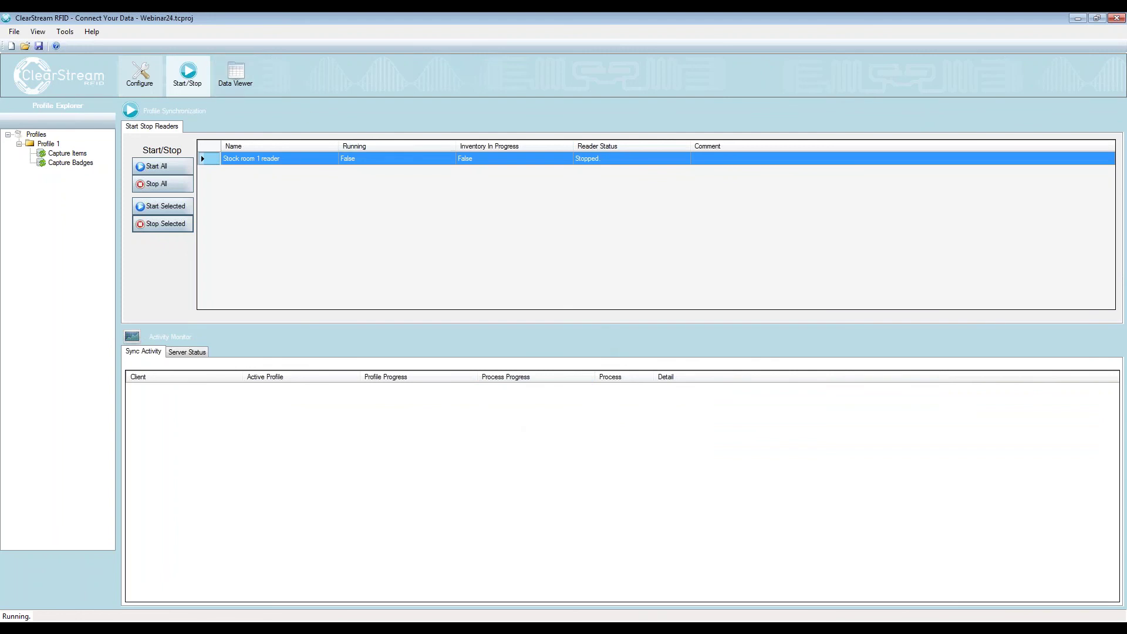
left_click(257, 83)
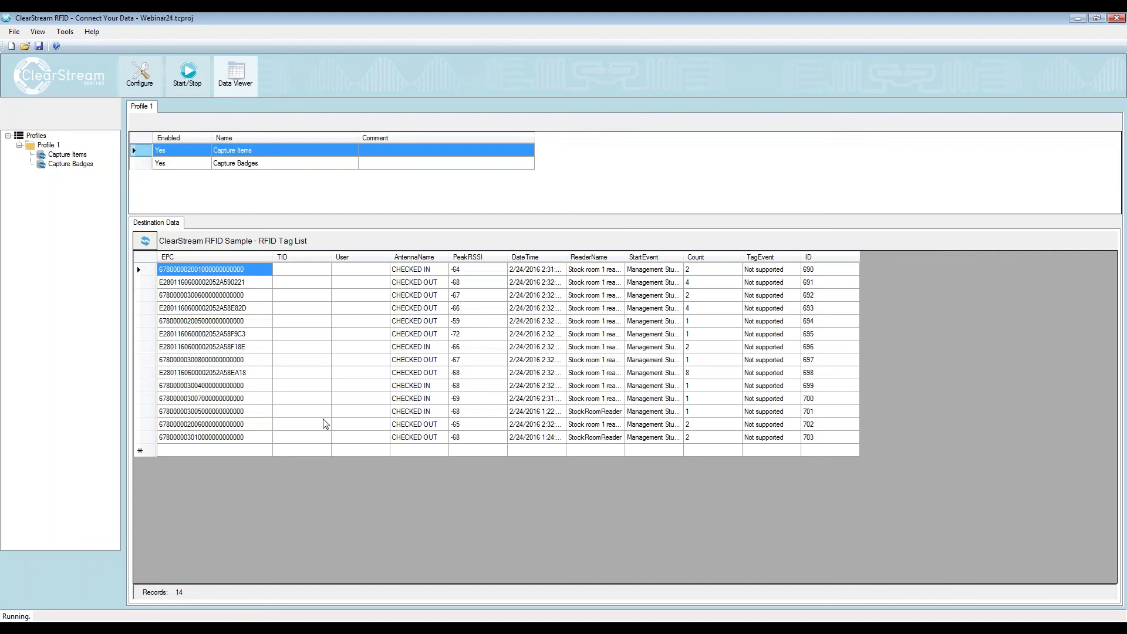
left_click(188, 75)
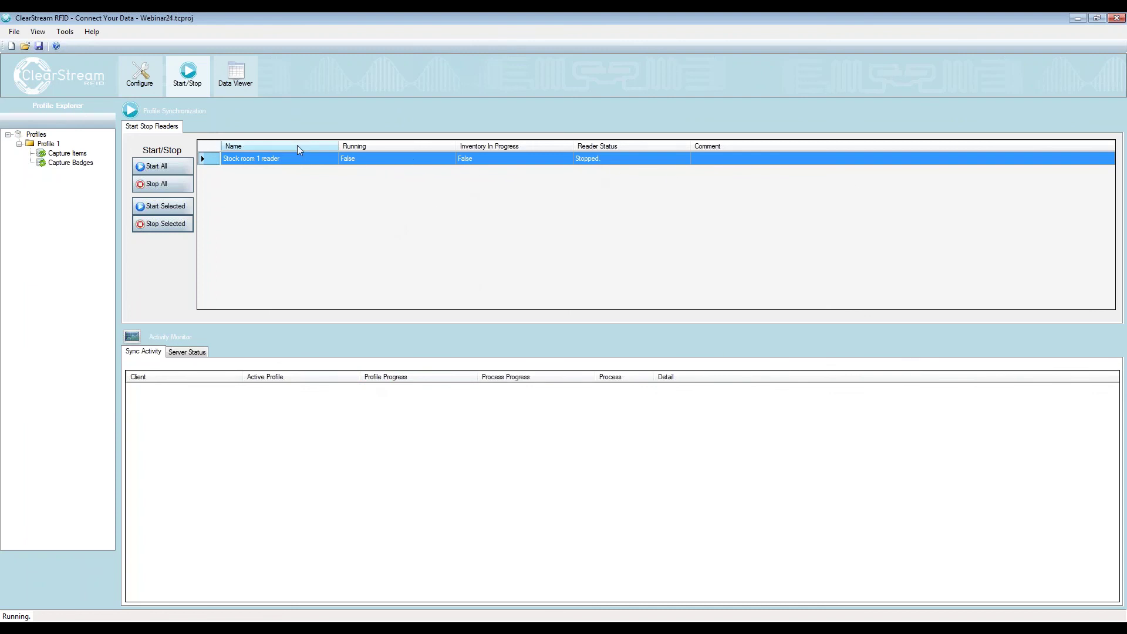
left_click(253, 89)
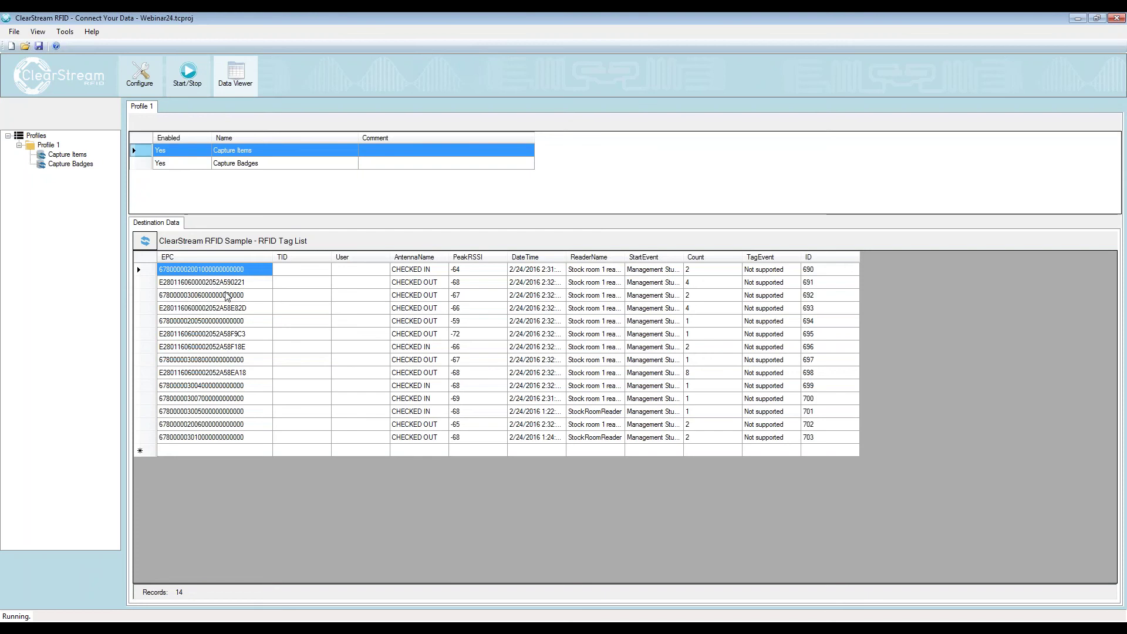
left_click(188, 74)
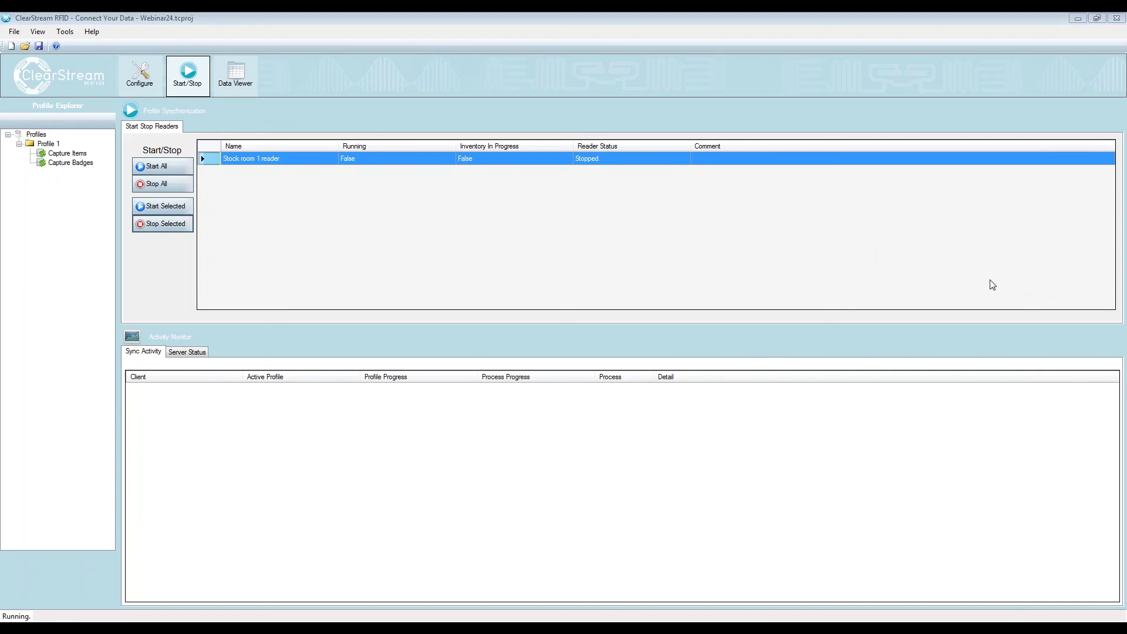
left_click(232, 82)
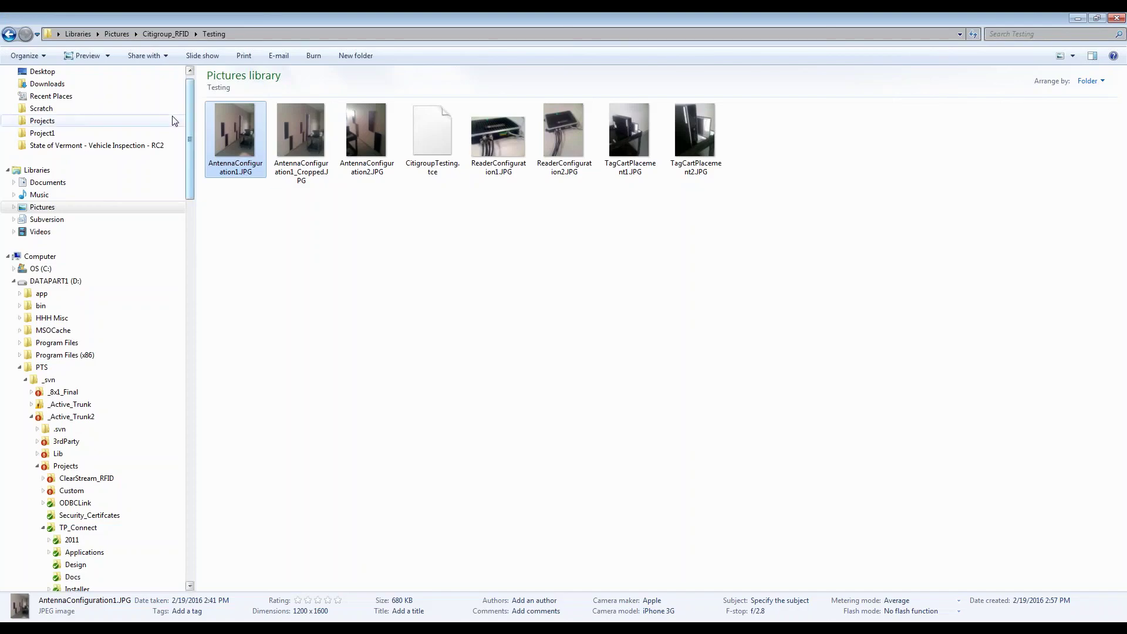
Open ClearStreamRFID_Samples.mdb in Access from D:\Program Files (x86)\PTS\ClearStream RFID 3\Data.
left_click_drag(188, 118, 183, 145)
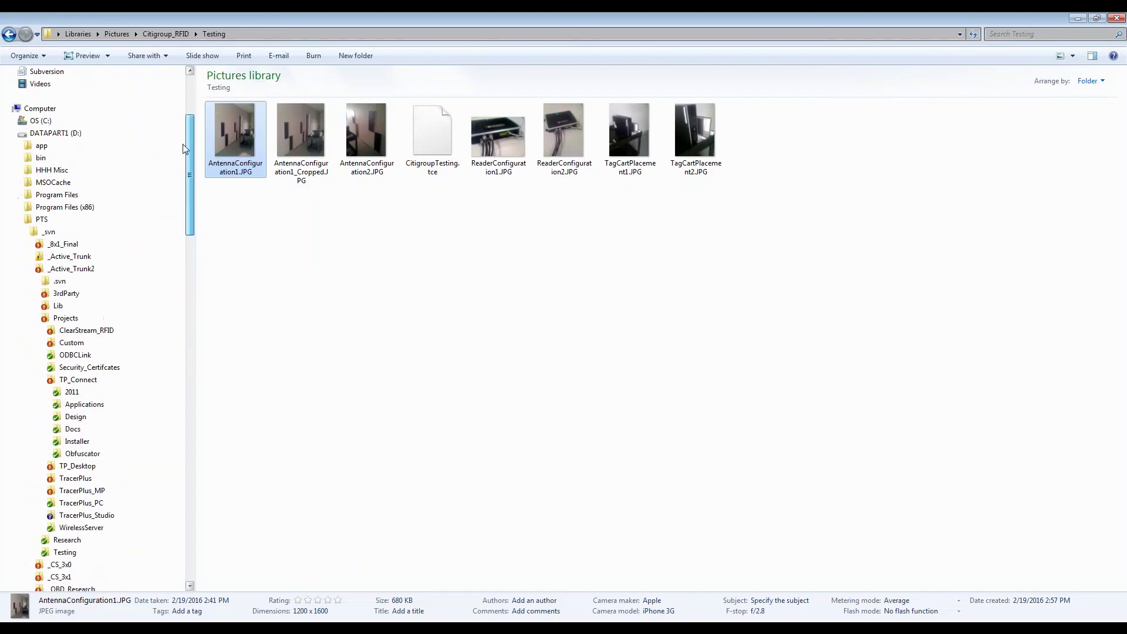
left_click(20, 207)
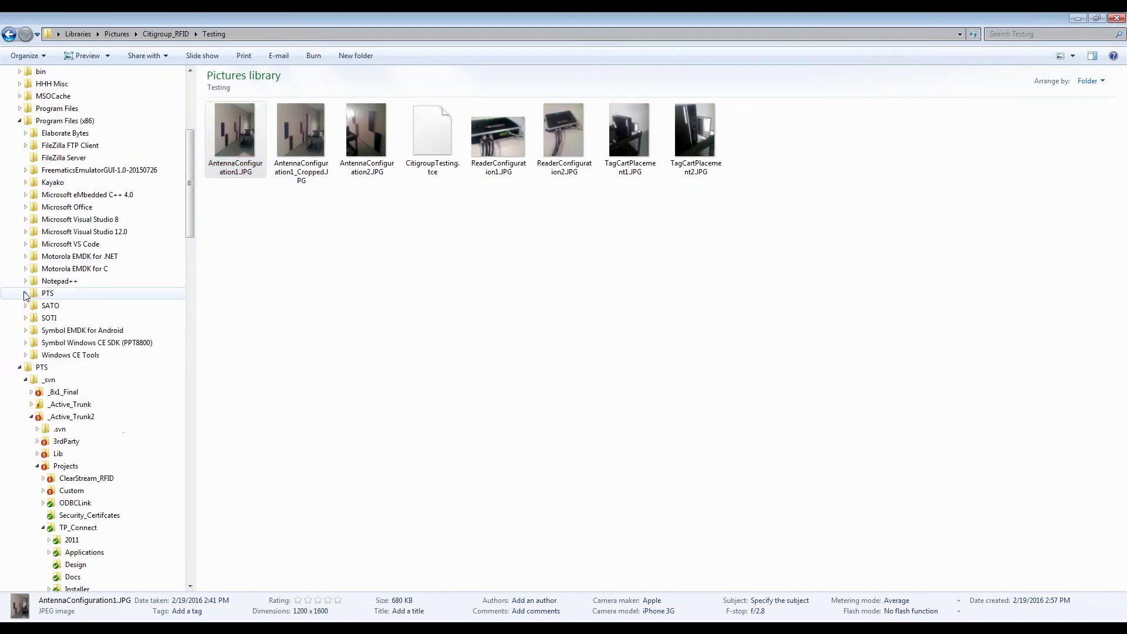
left_click(26, 294)
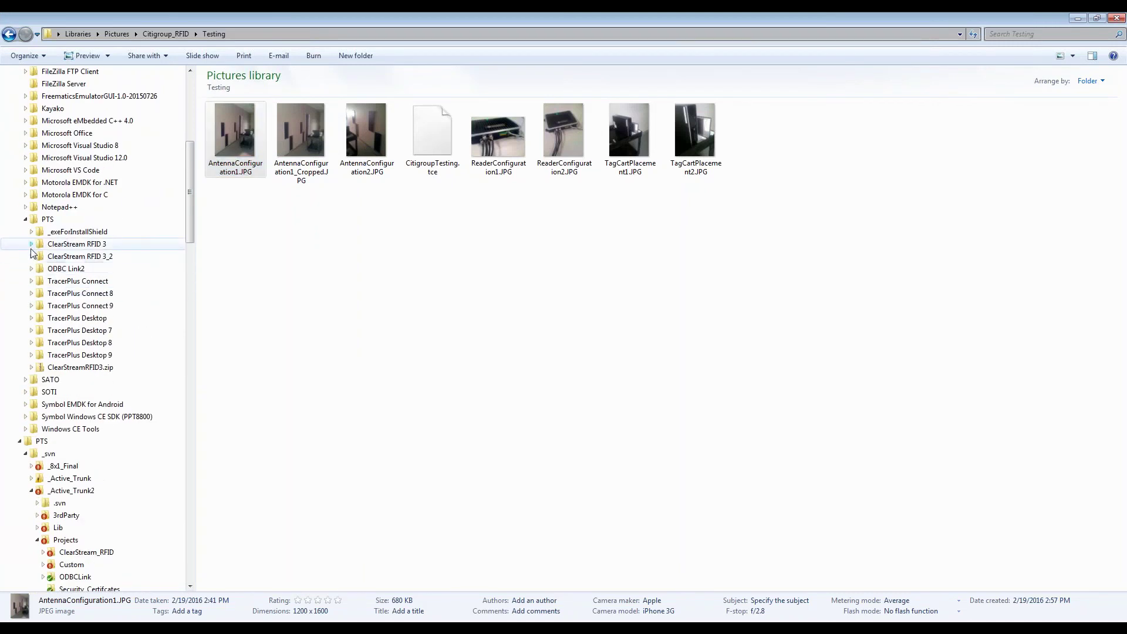
left_click(31, 243)
left_click(60, 268)
left_click(226, 89)
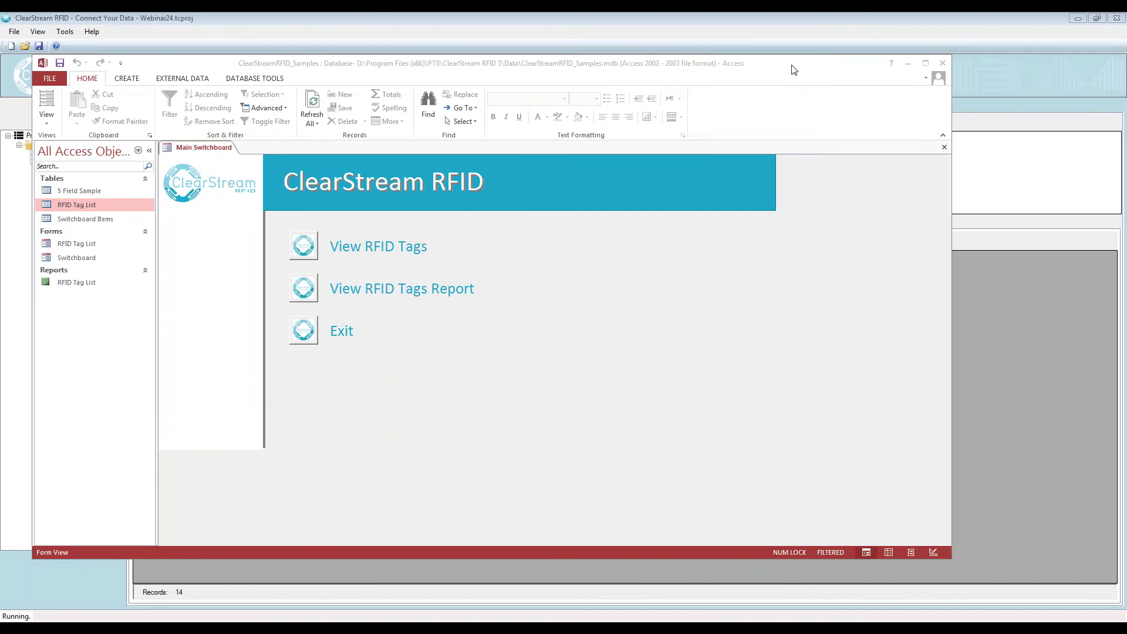
Open the RFID Tag List table and compare its records with the Capture Items destination data in ClearStream.
double_click(76, 205)
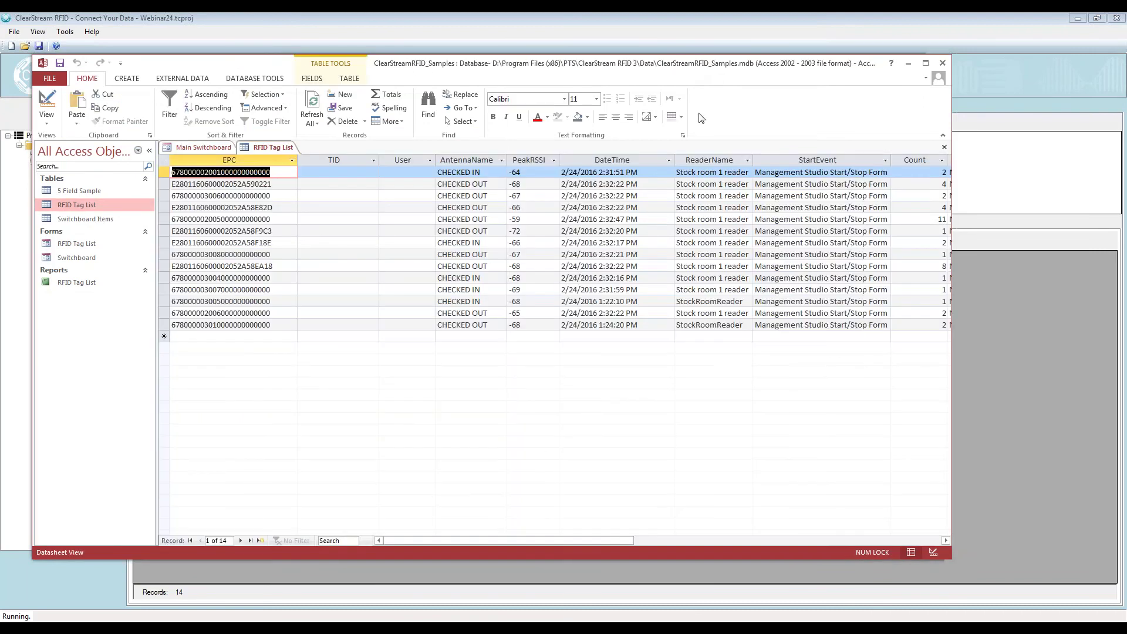
left_click_drag(409, 70, 904, 127)
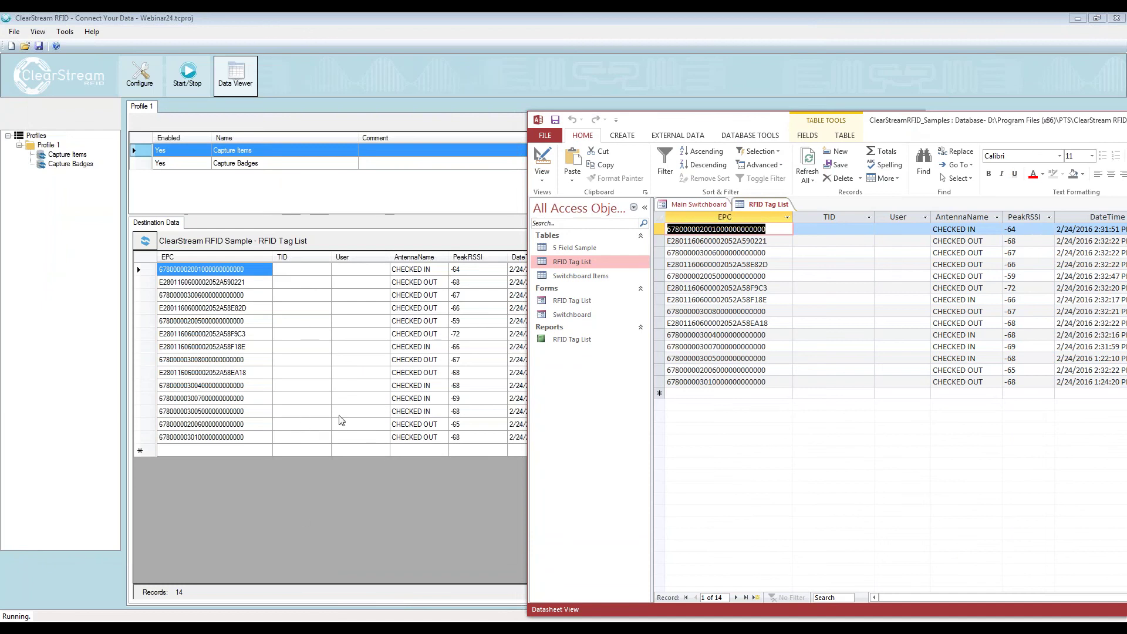
left_click_drag(855, 126, 346, 83)
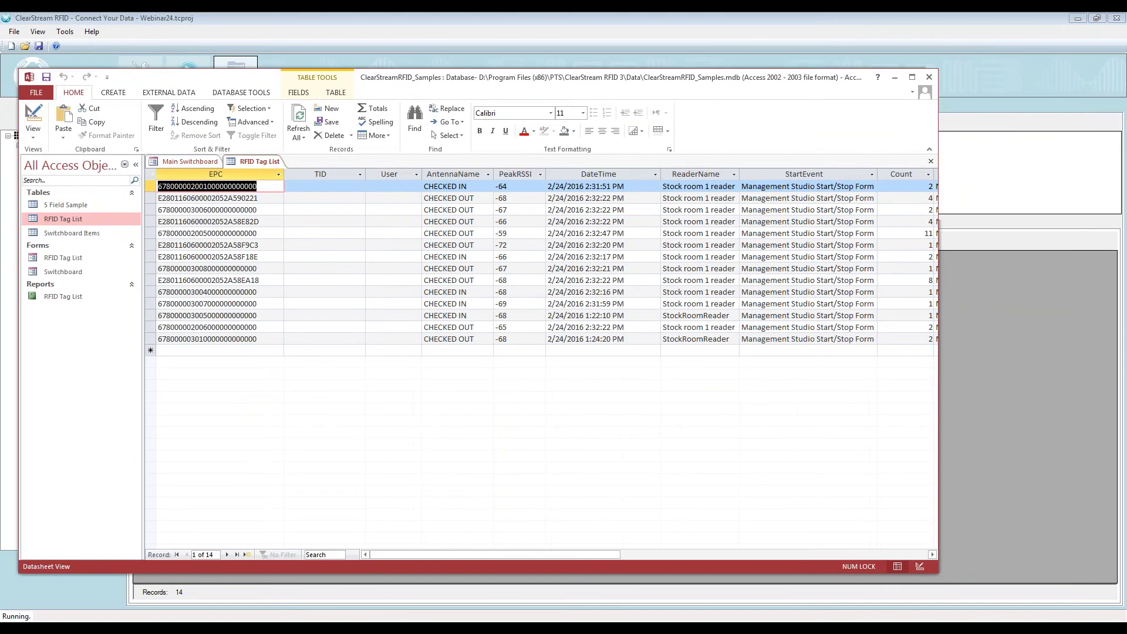
left_click(154, 186)
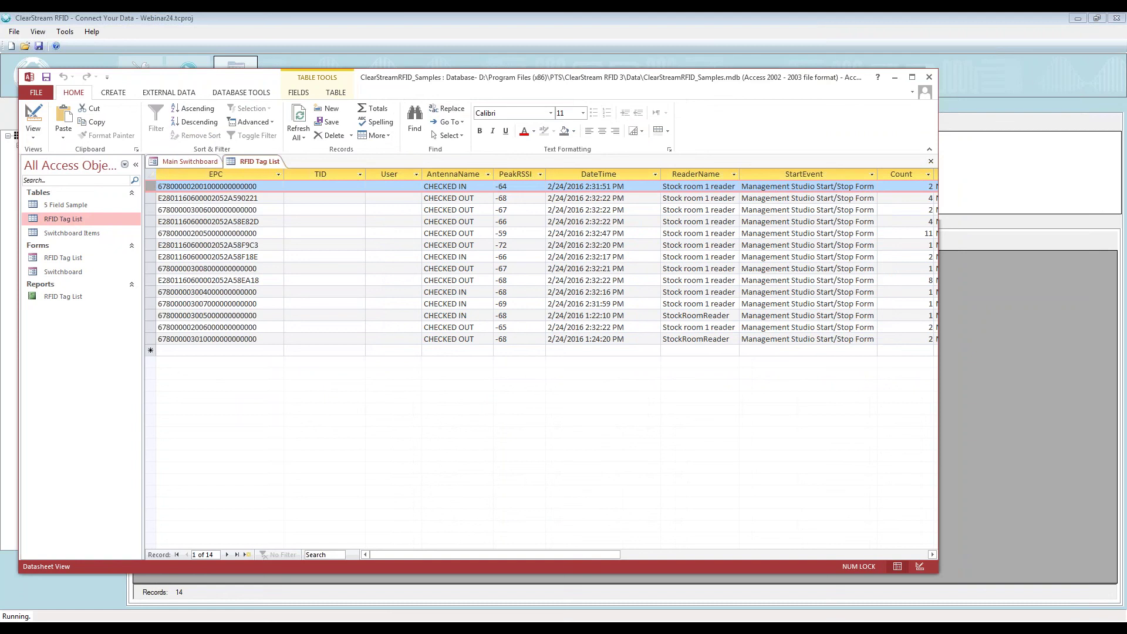
left_click_drag(152, 186, 151, 340)
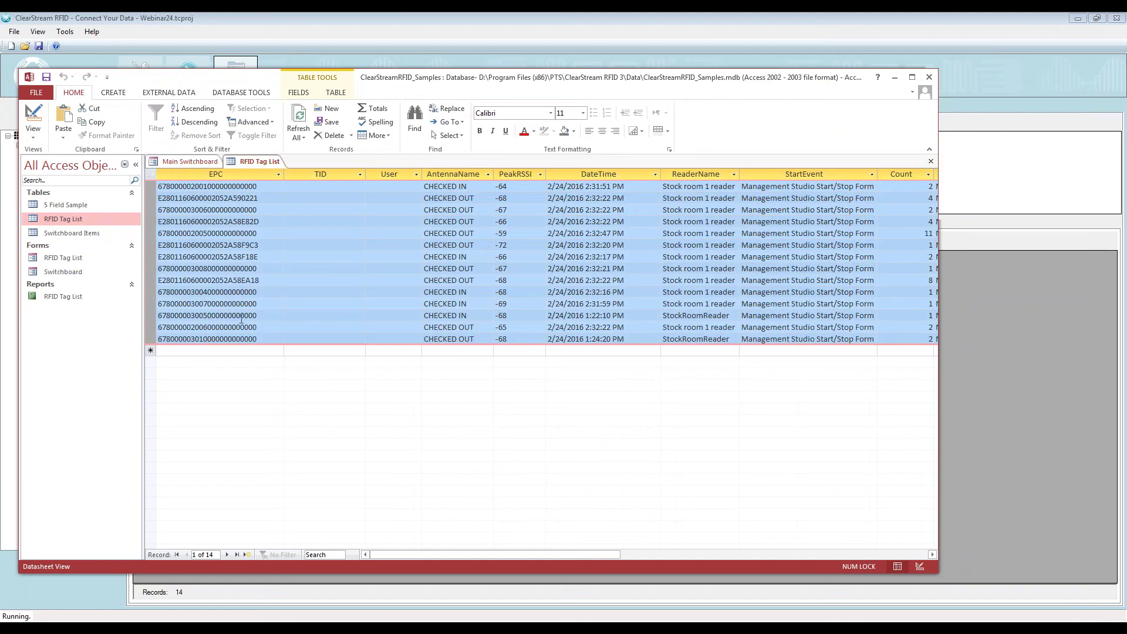
left_click(273, 316)
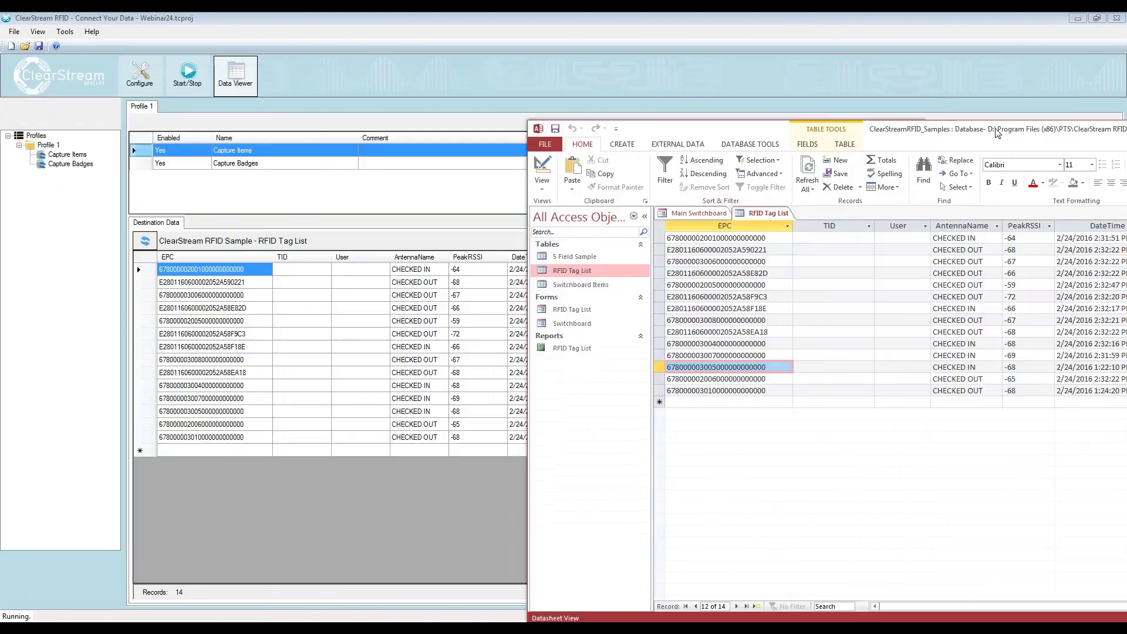
Return to the process configuration and examine the Capture Badges destination's post type choices, keeping Append.
left_click(140, 75)
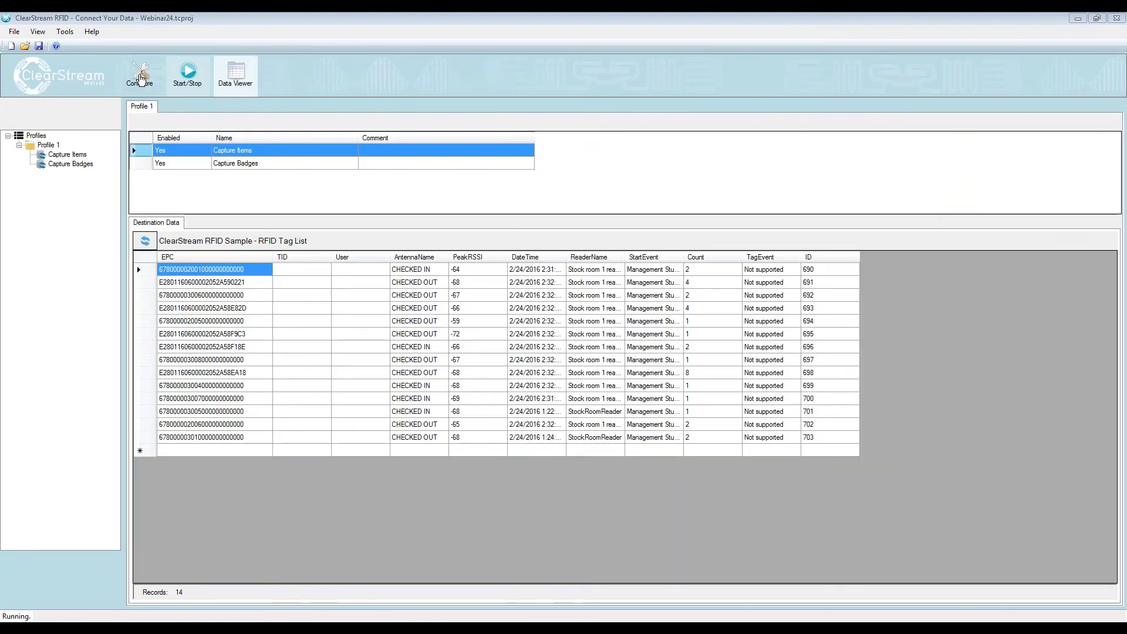
left_click(728, 213)
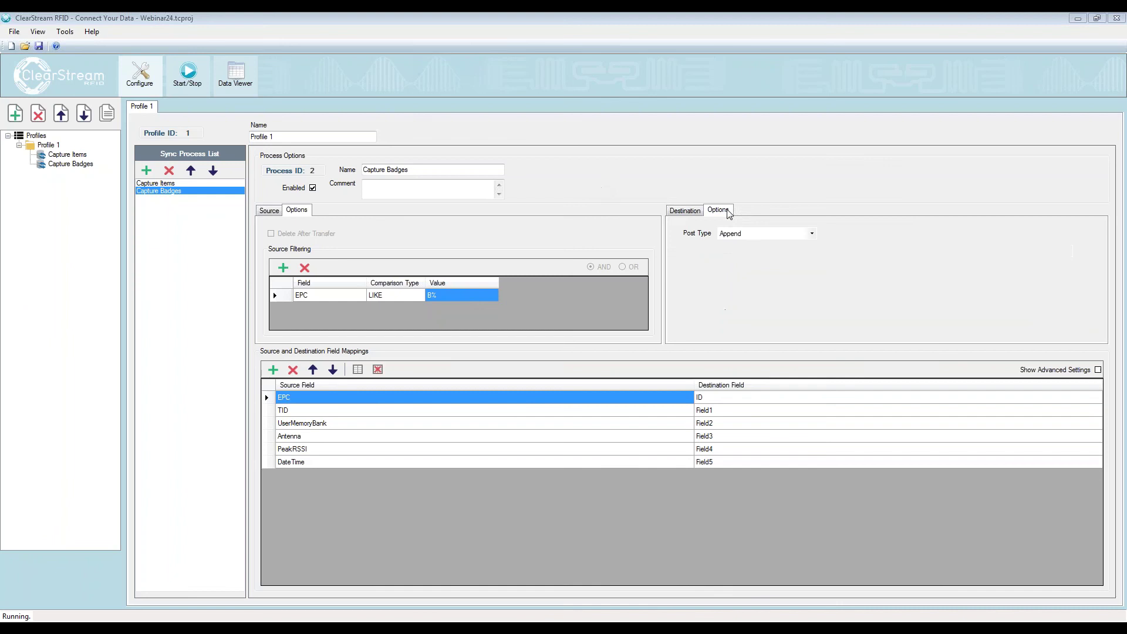
left_click(812, 235)
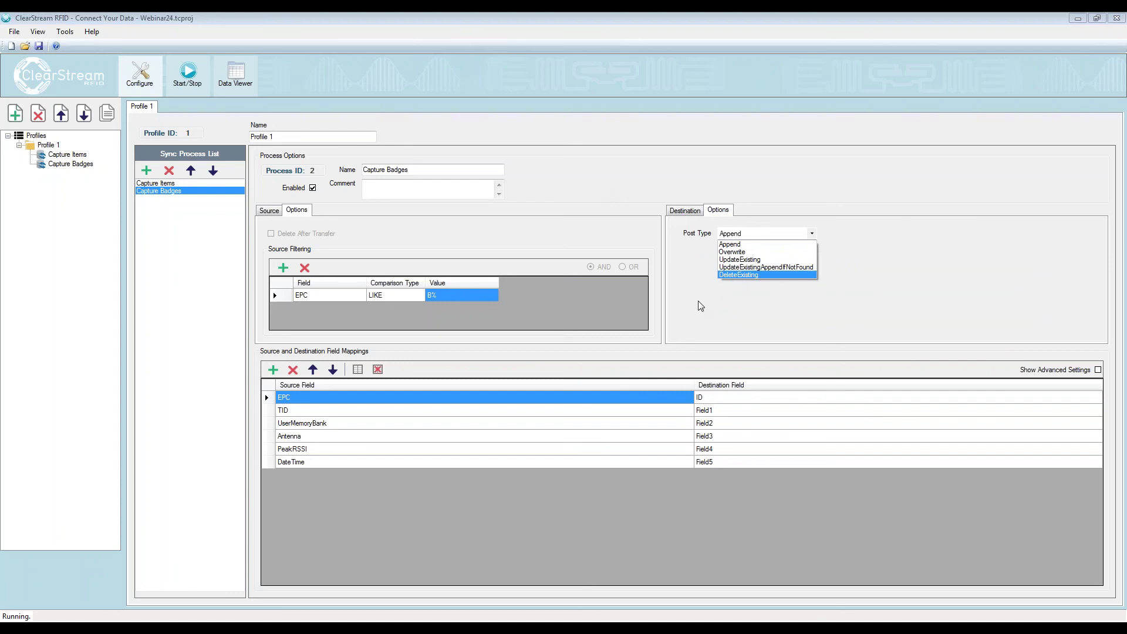
left_click(404, 195)
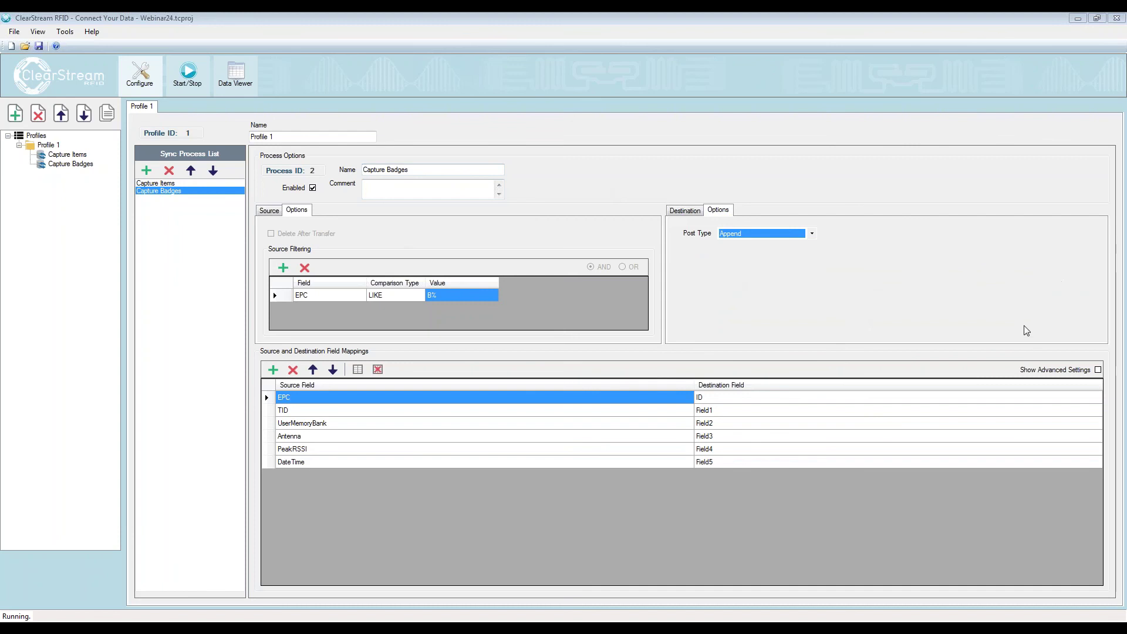
left_click(985, 283)
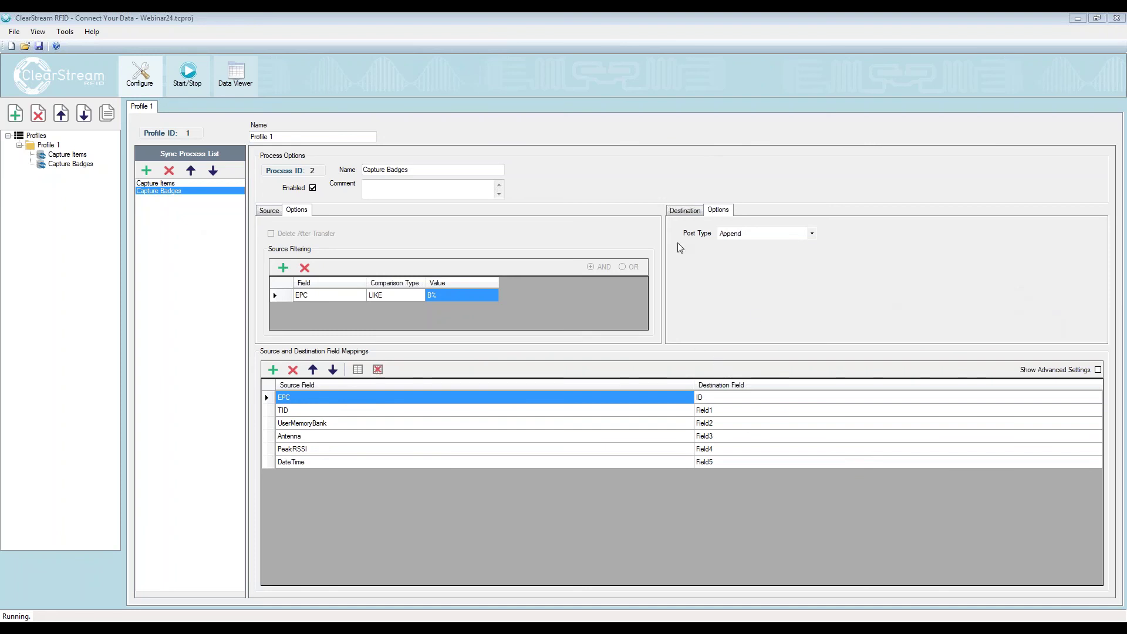
Examine the available destination types for Capture Badges, keeping ODBC selected.
left_click(681, 212)
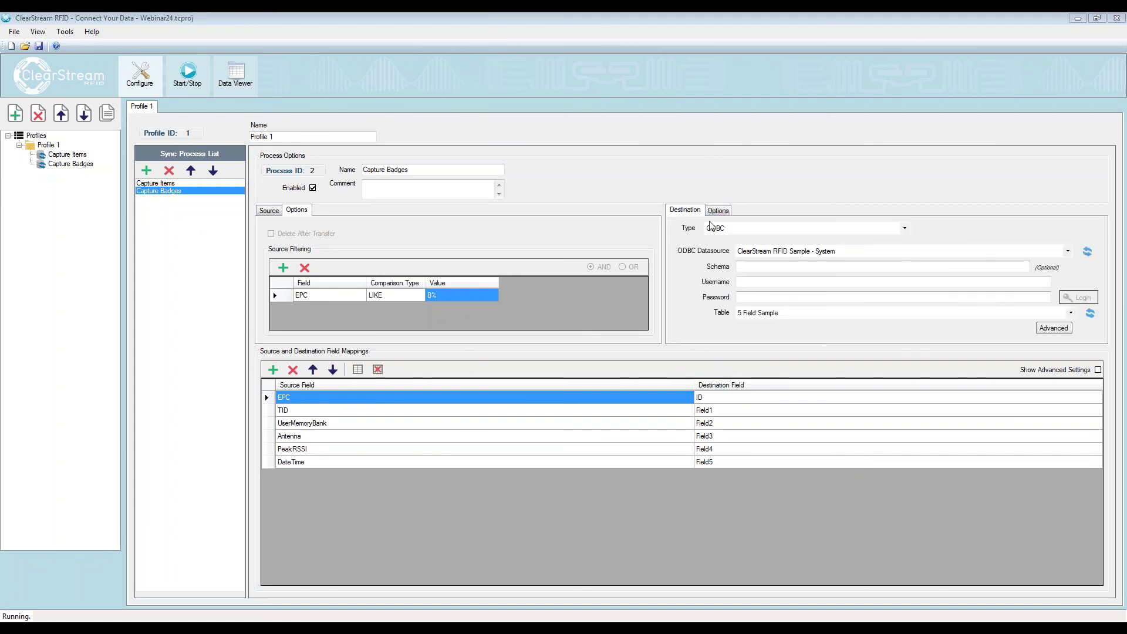
left_click(754, 229)
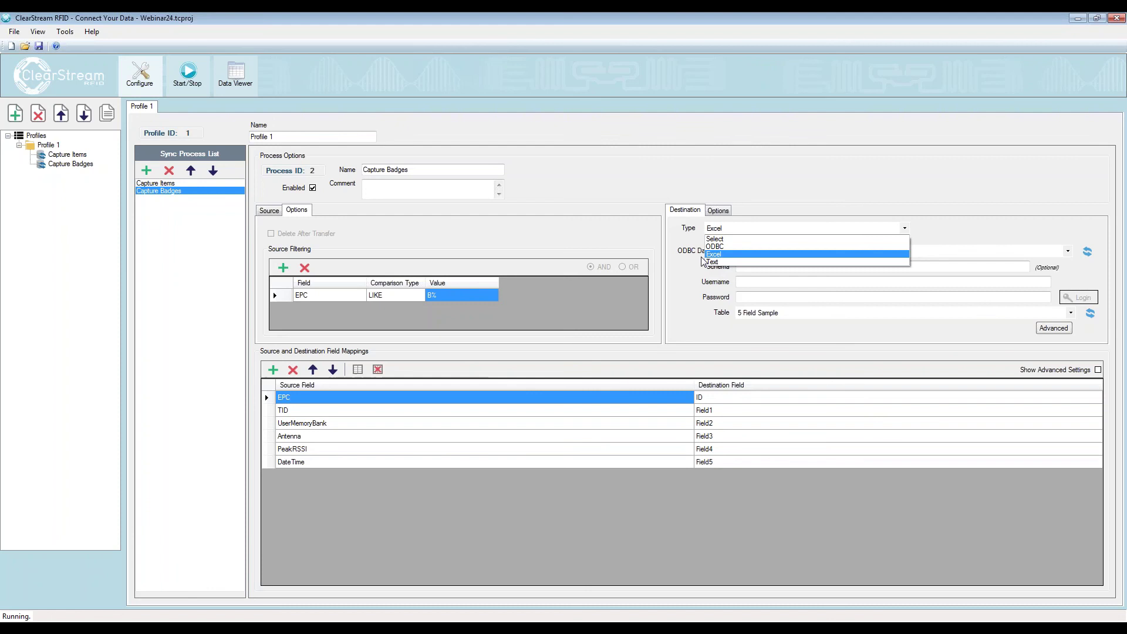
left_click(719, 255)
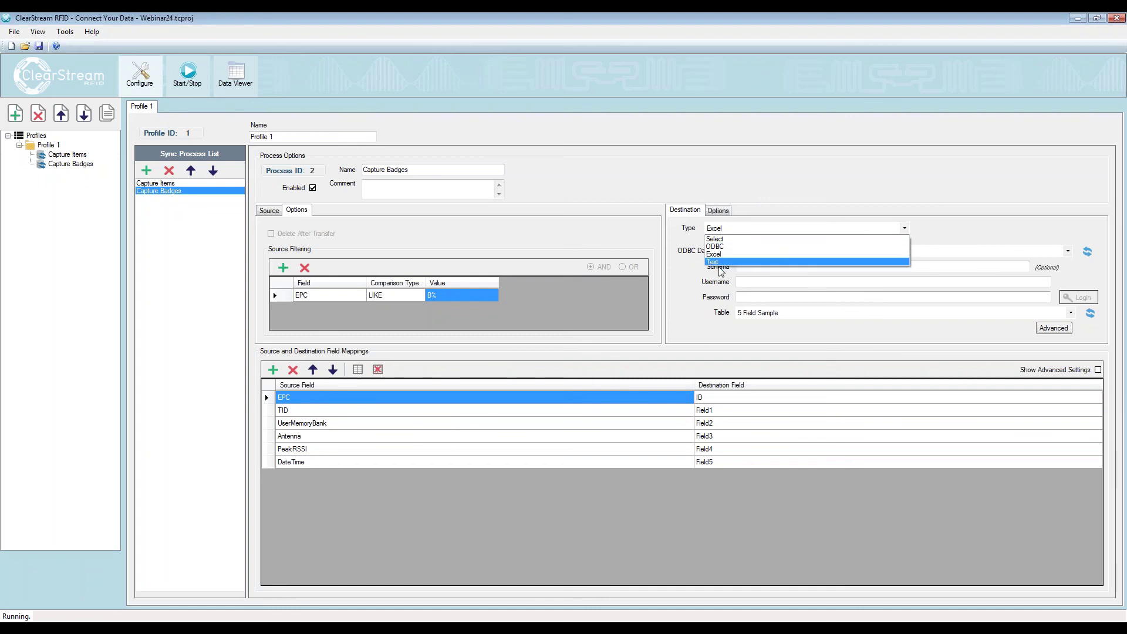
left_click(715, 246)
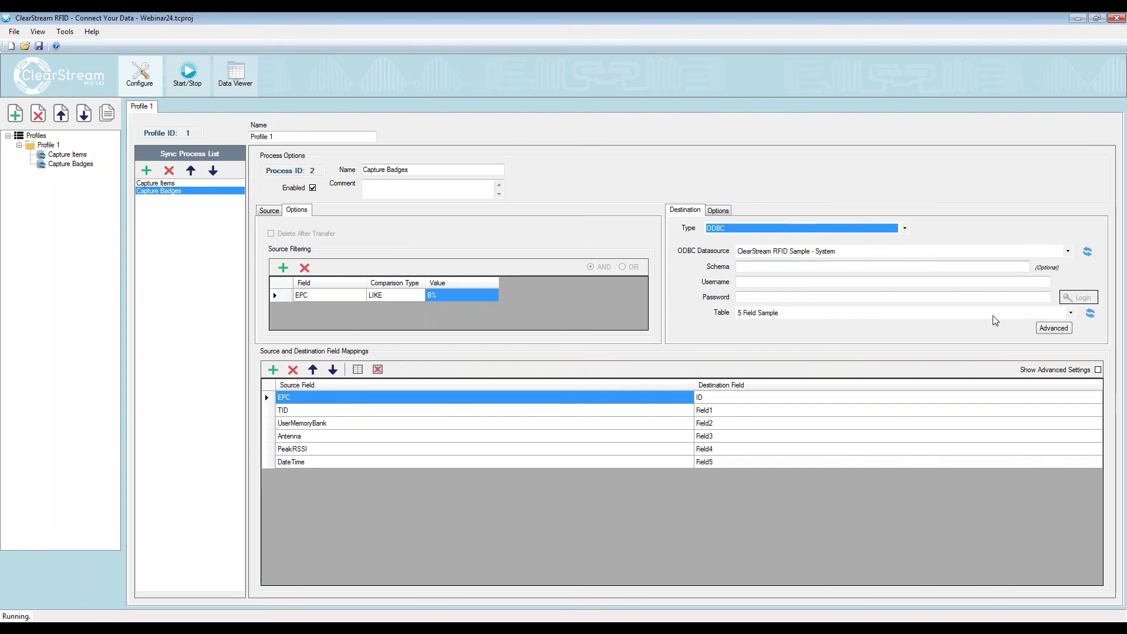
left_click(982, 286)
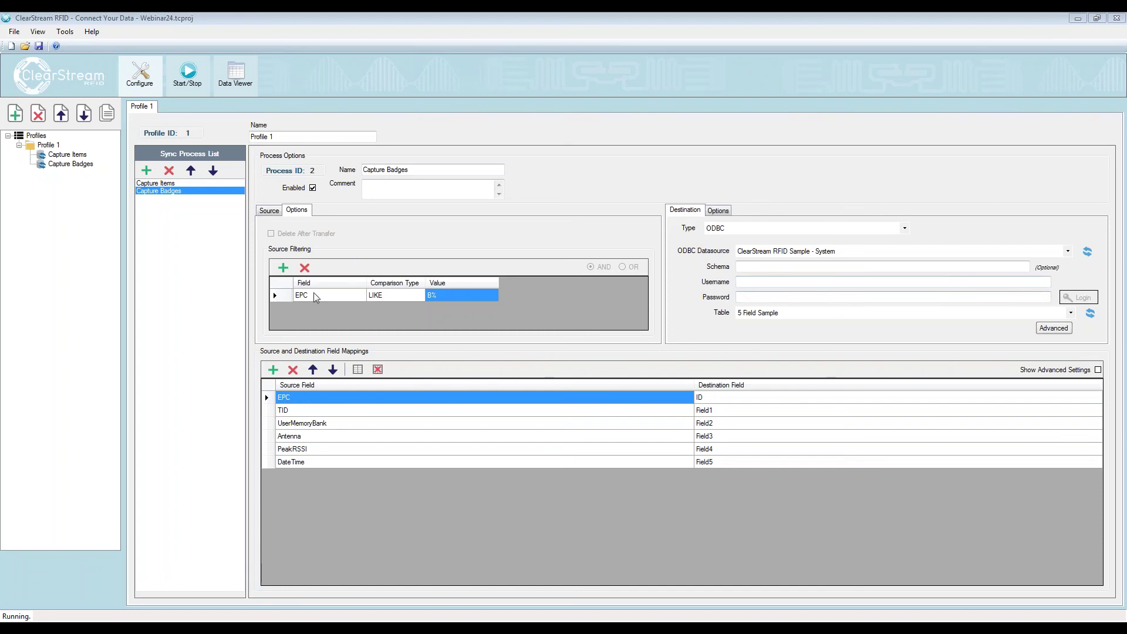
Review the Capture Badges source reader and the Capture Items source filters.
left_click(274, 212)
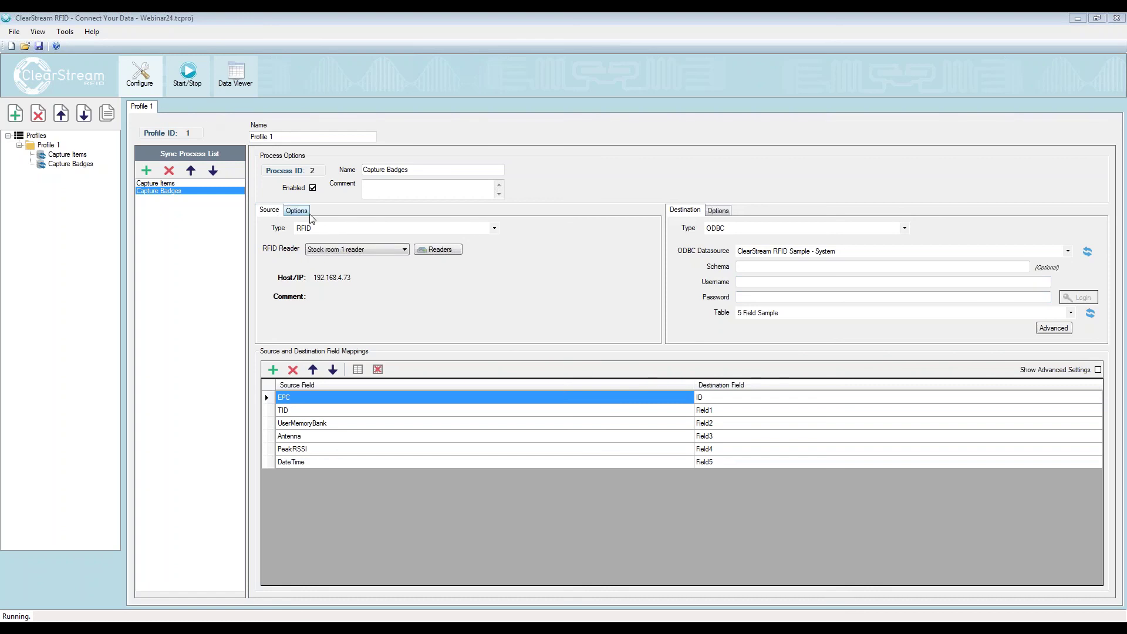
left_click(202, 183)
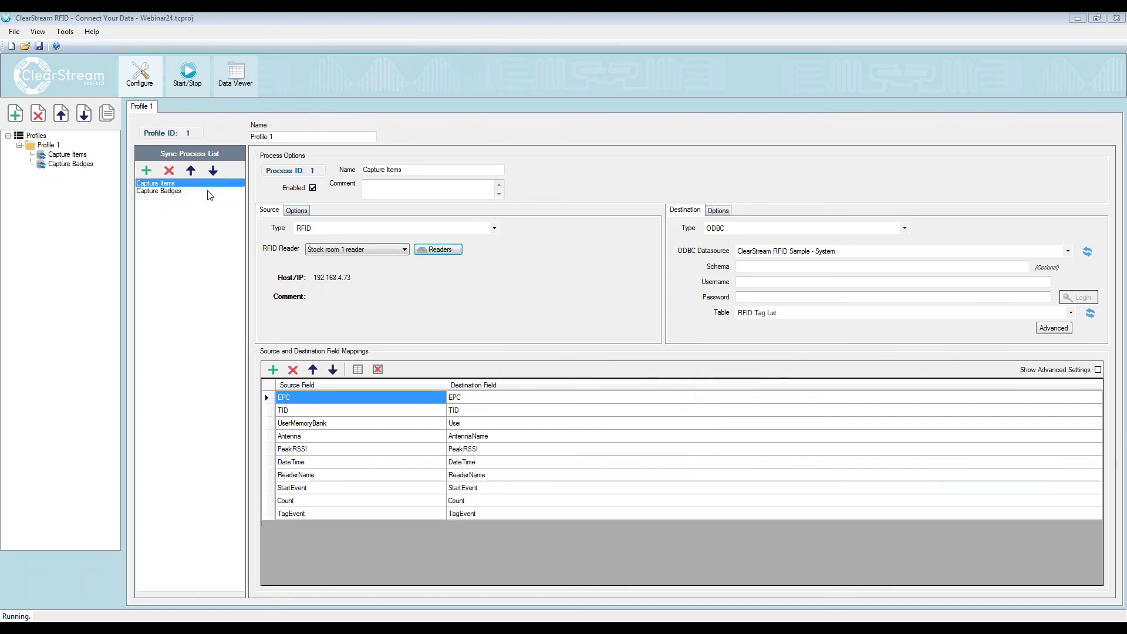
left_click(296, 210)
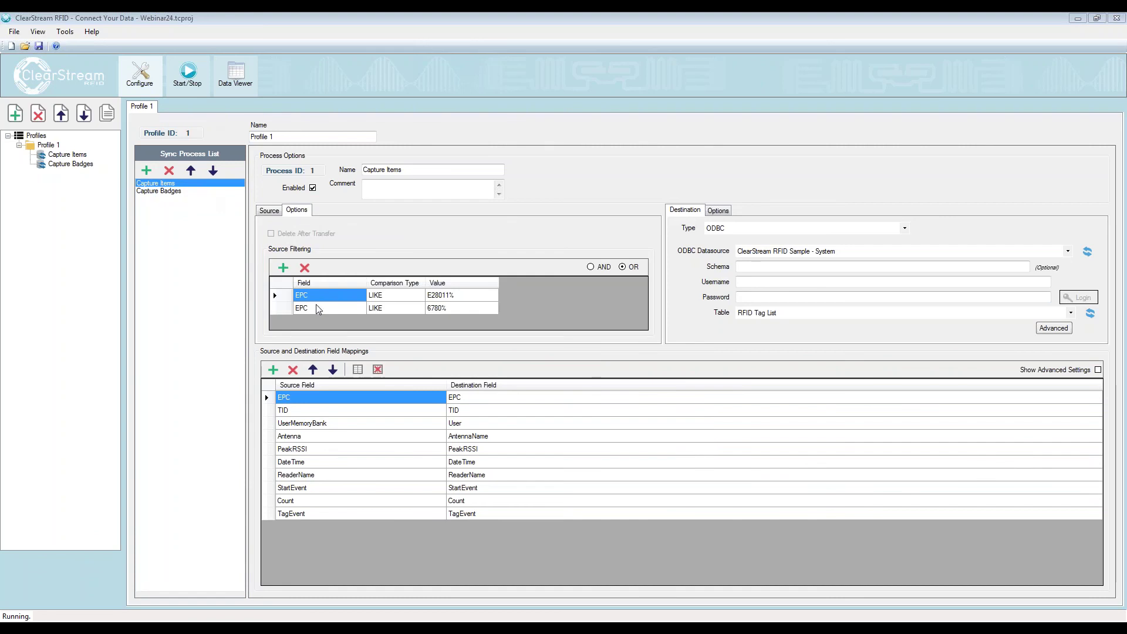
left_click(452, 299)
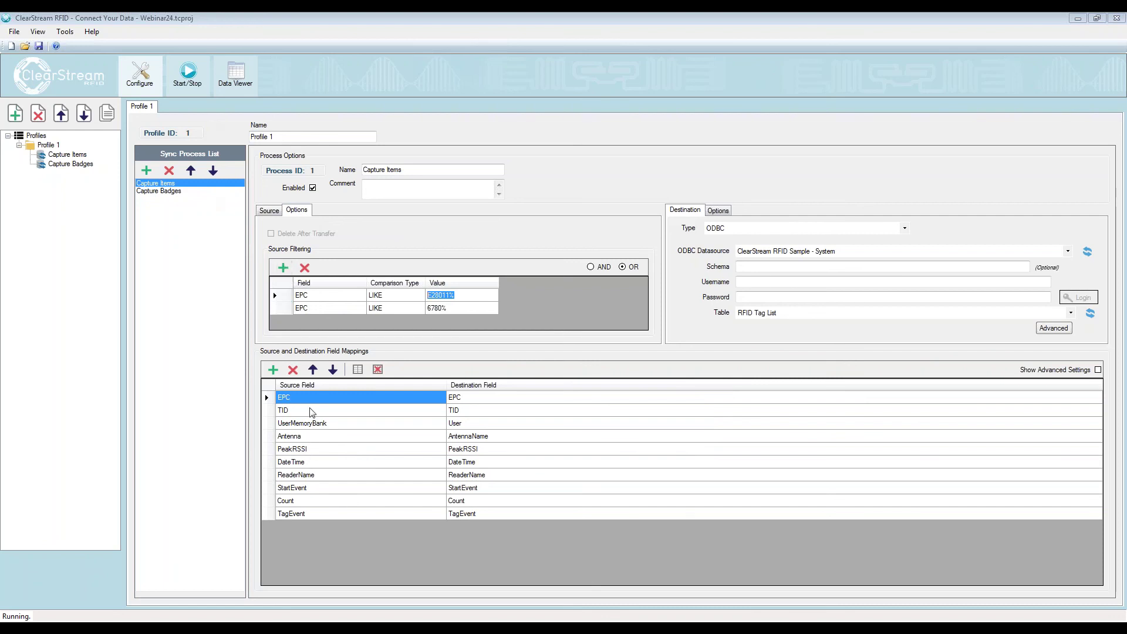
Change the second Capture Items source filter to field PeakRSSI, comparison > and value -60.
left_click(296, 309)
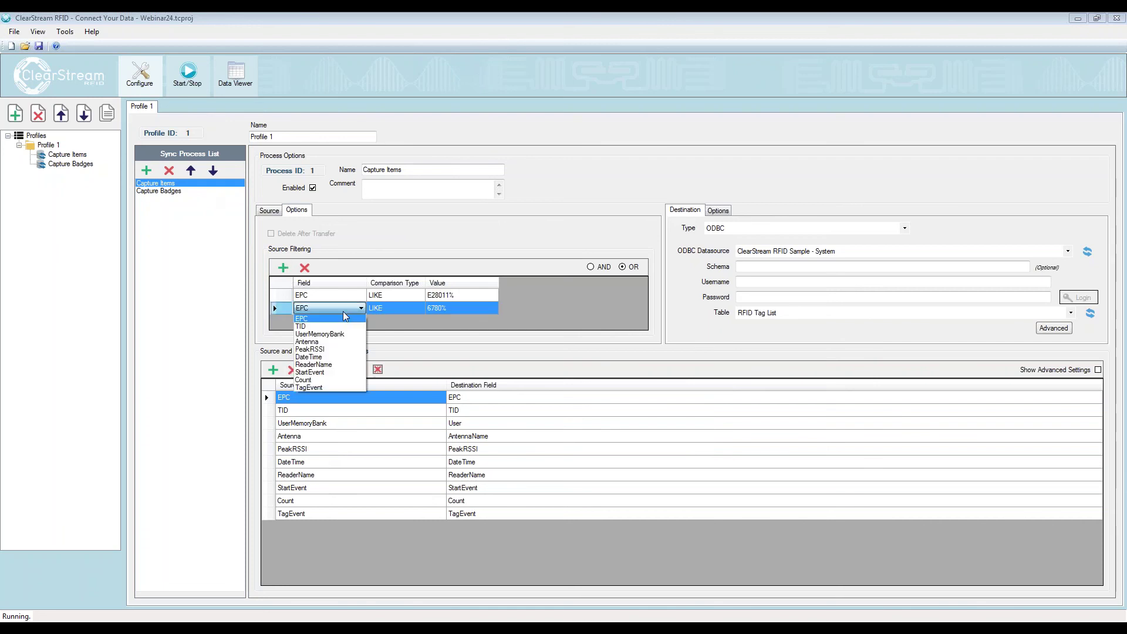
left_click(324, 350)
left_click(393, 312)
left_click(400, 306)
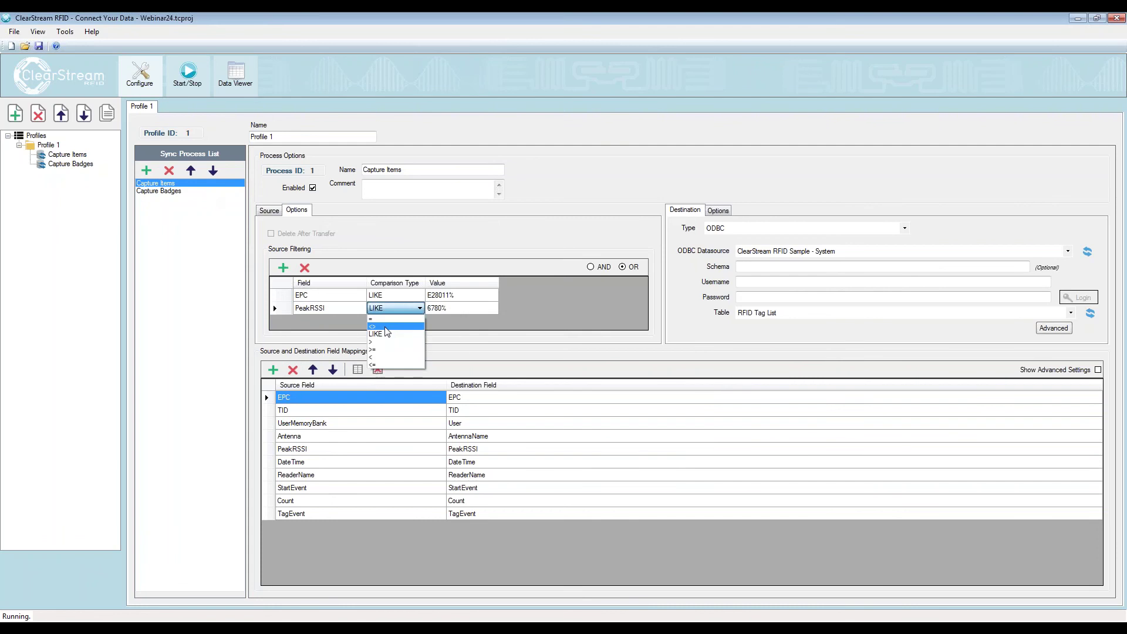
left_click(375, 357)
left_click(468, 307)
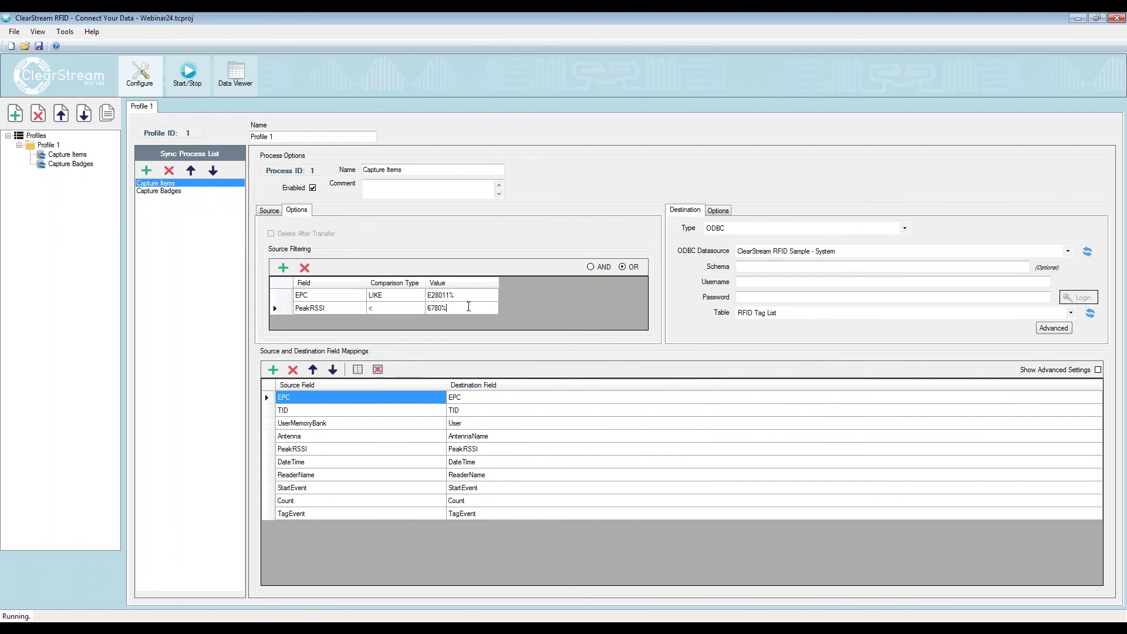
left_click(418, 309)
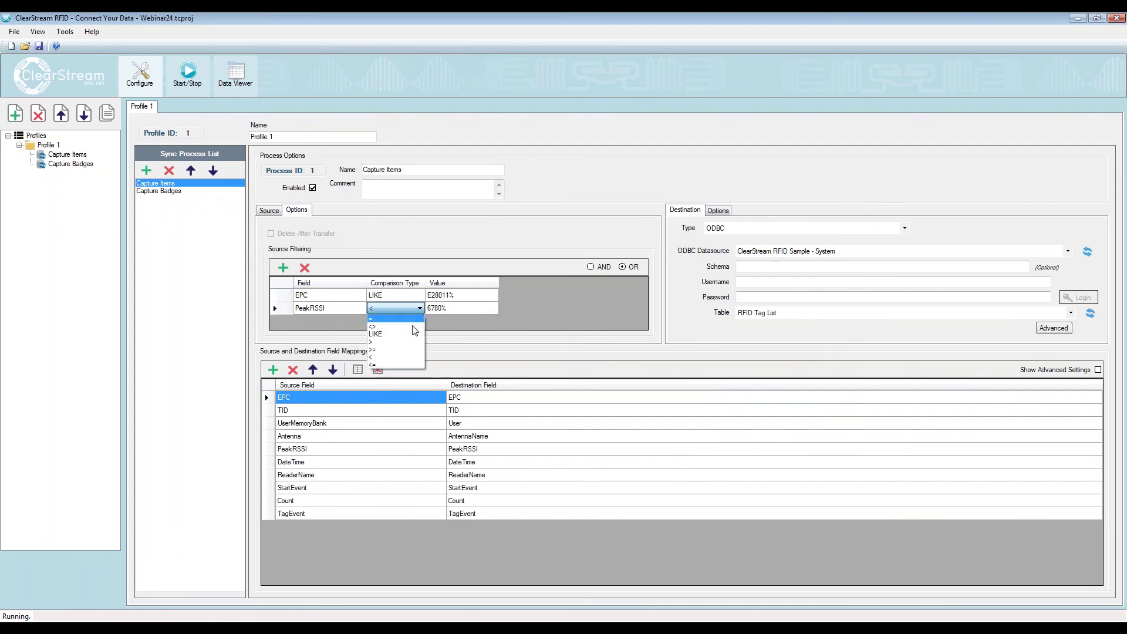
left_click(396, 343)
key("Tab")
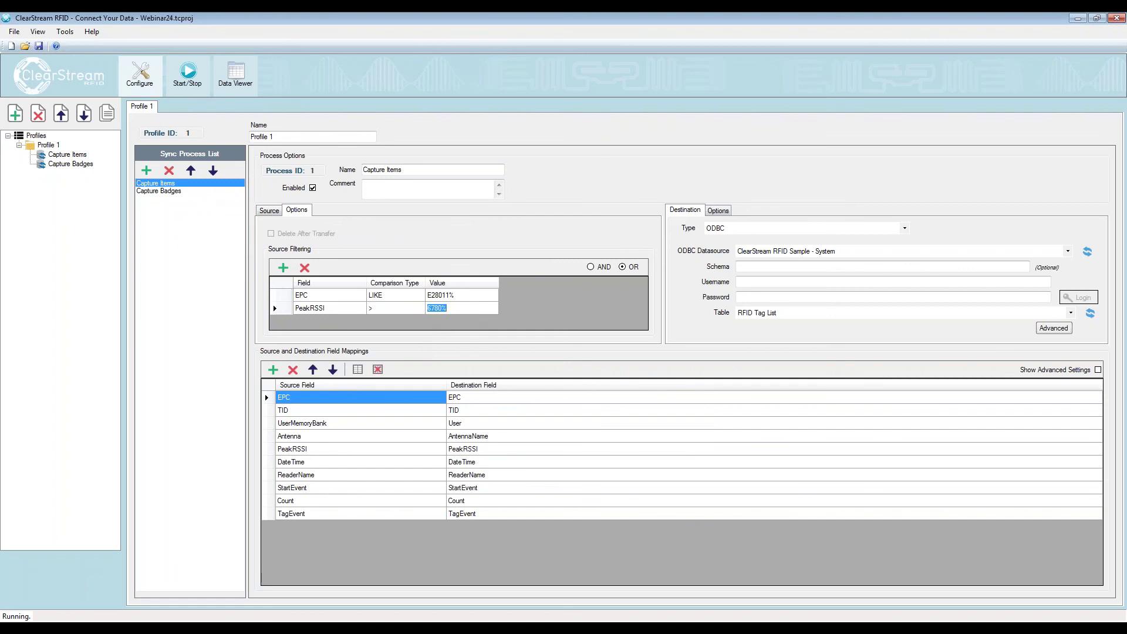
type("-60")
key("Up")
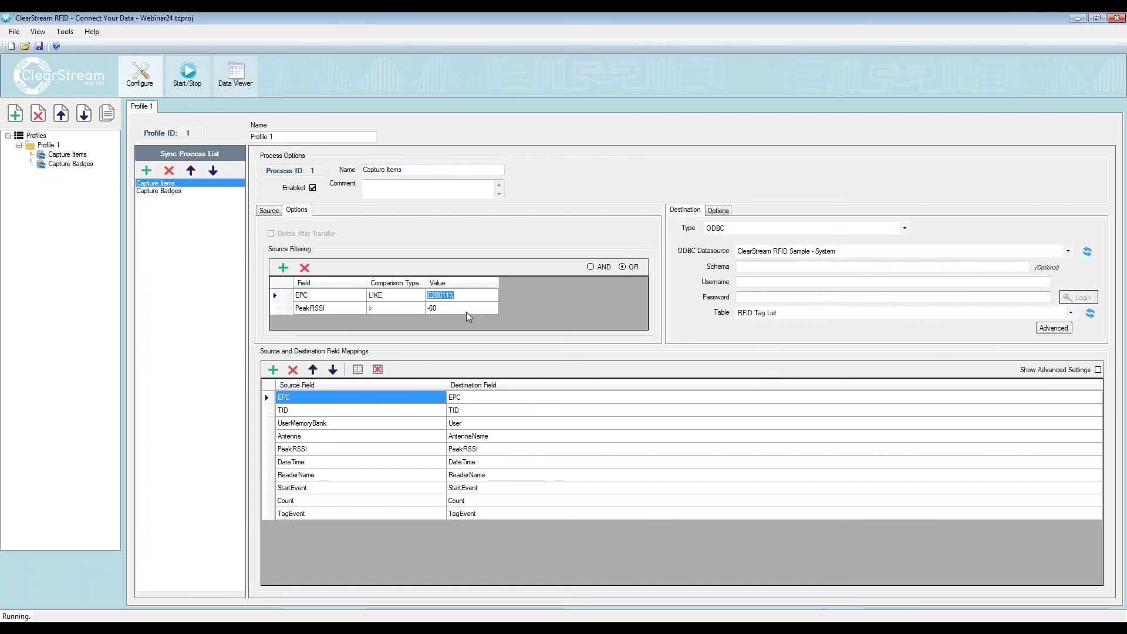
Check the Capture Items tag records in the destination data and view the start/stop page.
left_click(235, 75)
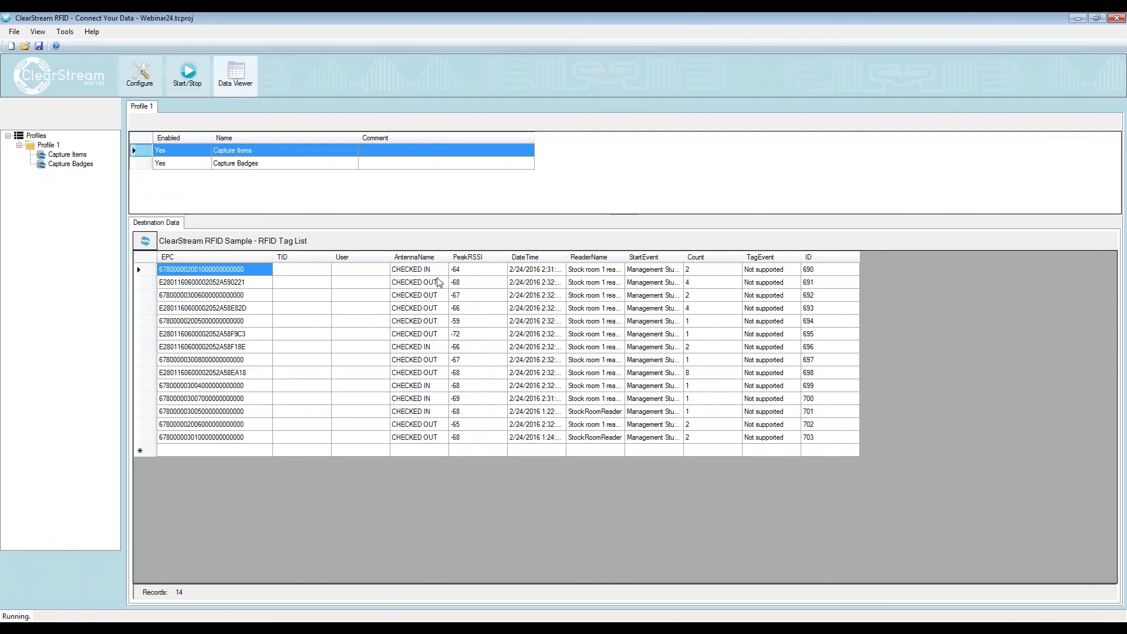
left_click(188, 74)
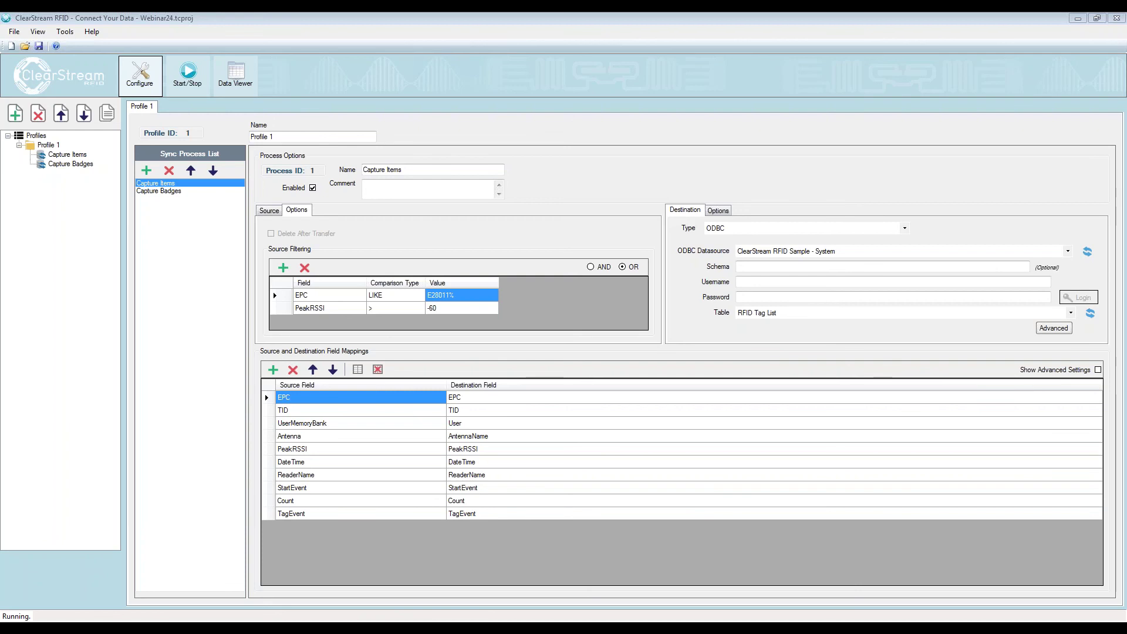
Switch to the running PowerPoint slide show and advance through the Questions slide to the Contact Us slide.
mouse_move(757, 544)
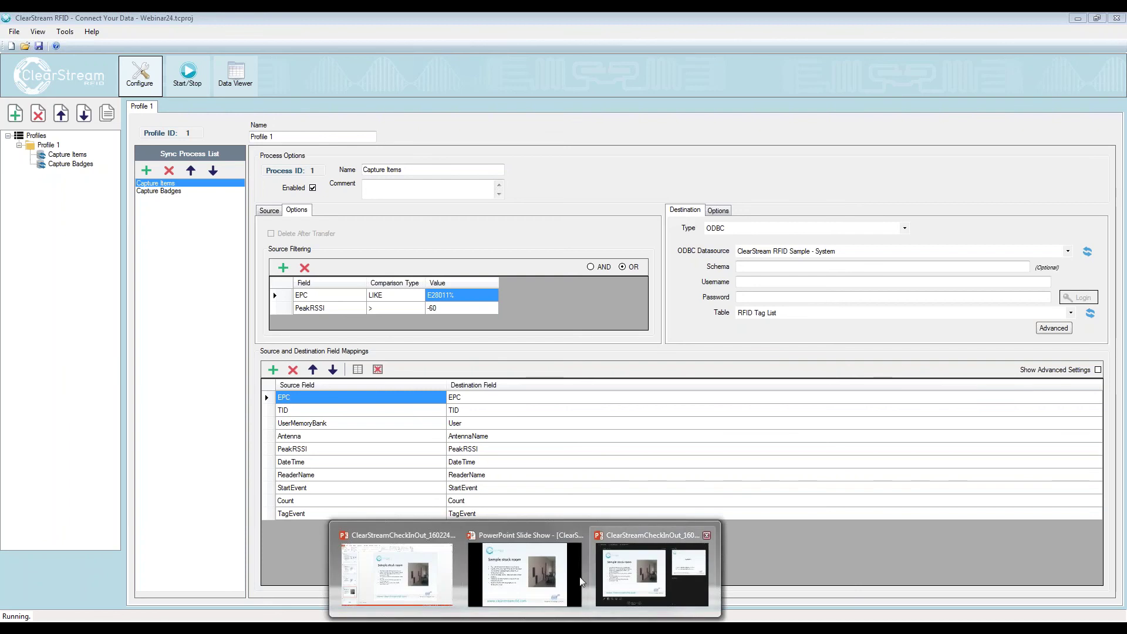
left_click(517, 574)
left_click(319, 441)
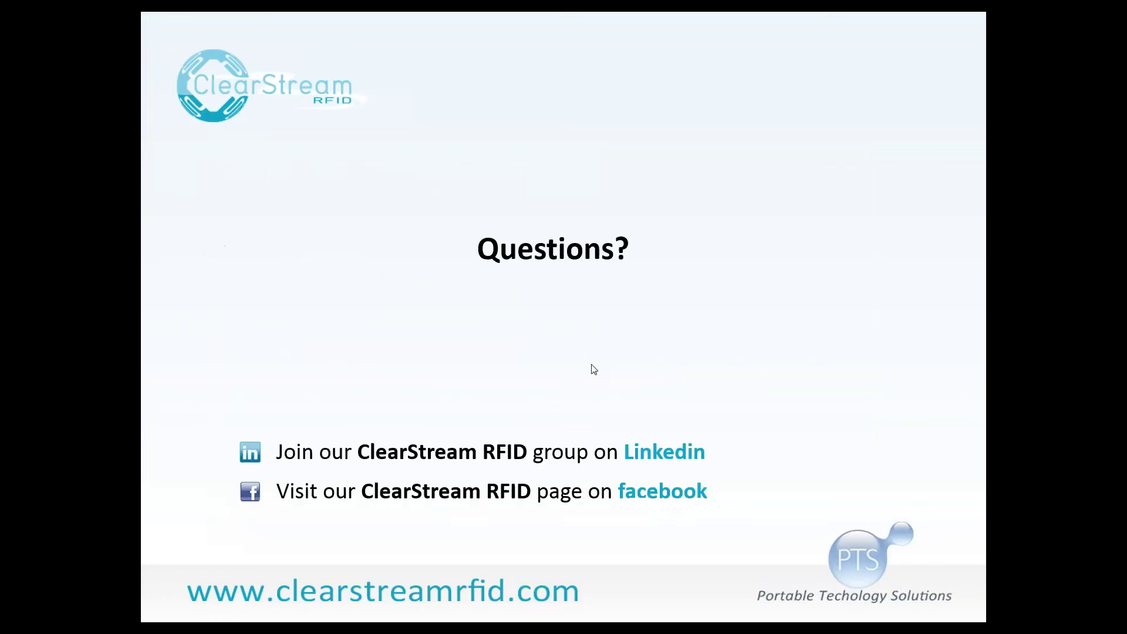
left_click(635, 390)
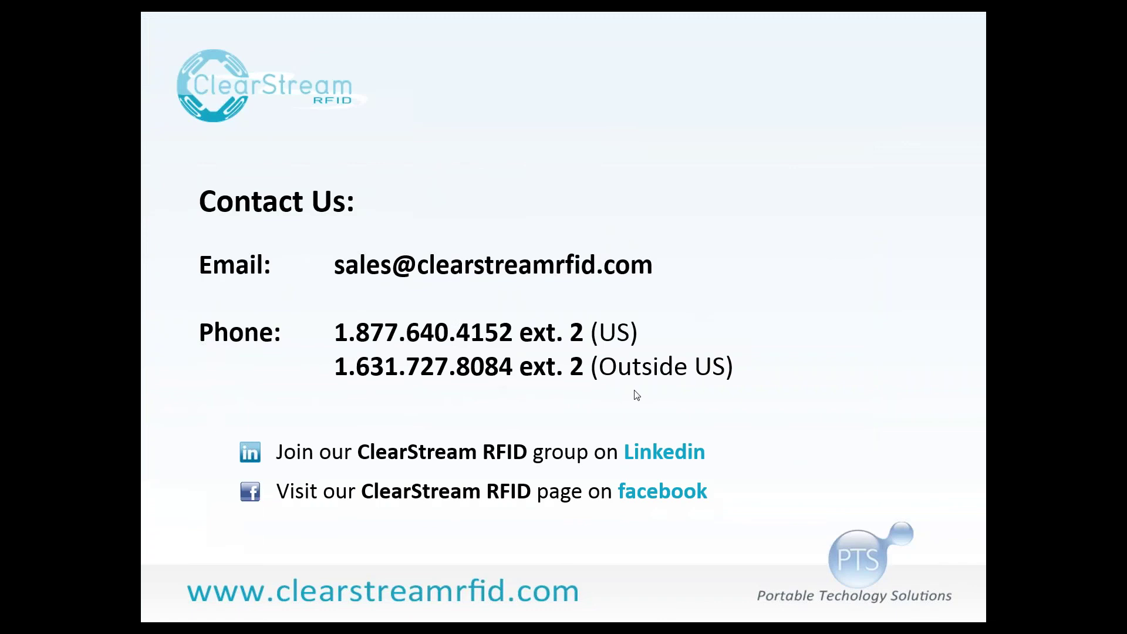